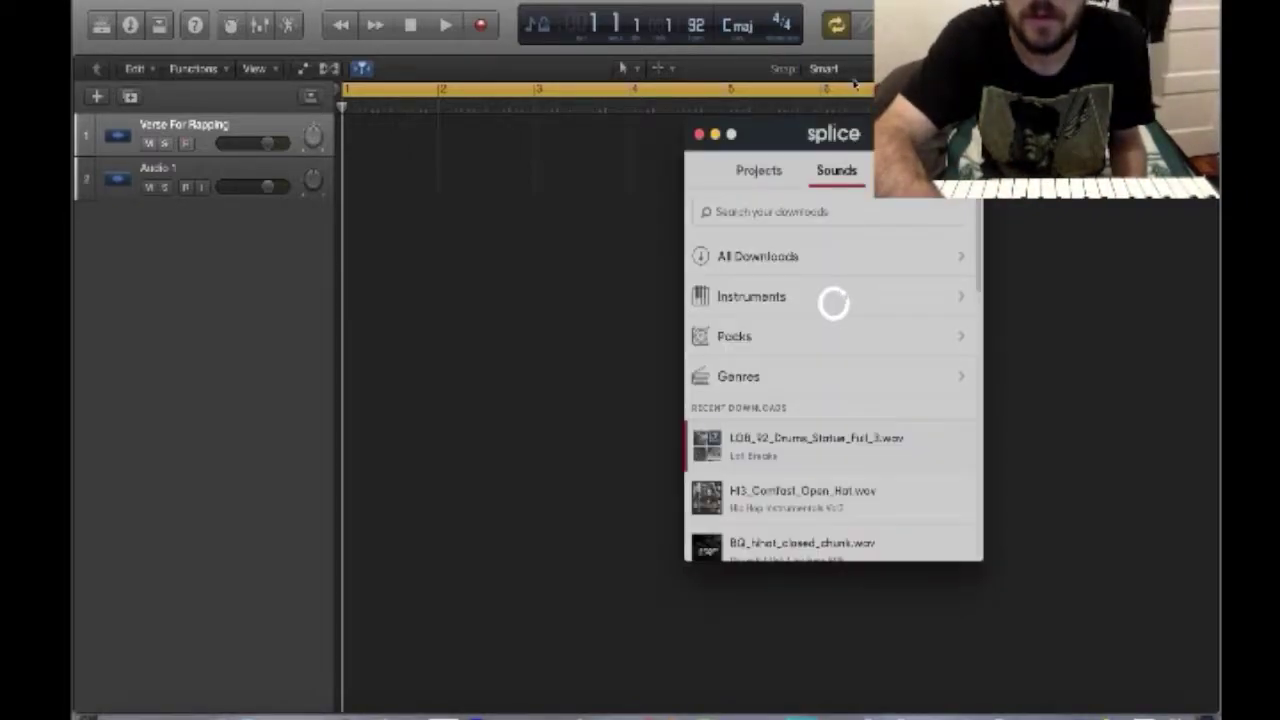
# - Import the LOB_92_Drums_Statue_Full drum loop at bar 1 on a new track with its tempo information, and play it
pyautogui.moveTo(748, 445); pyautogui.dragTo(400, 290)
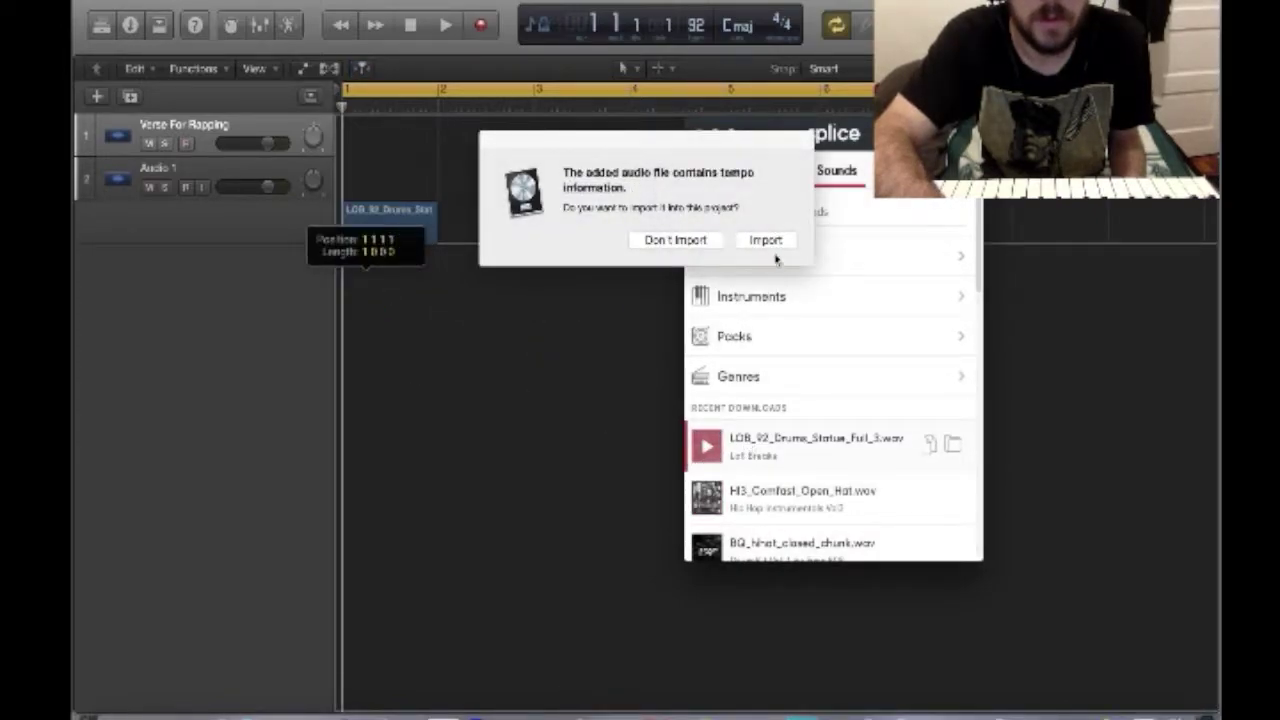
pyautogui.click(768, 243)
pyautogui.click(390, 240)
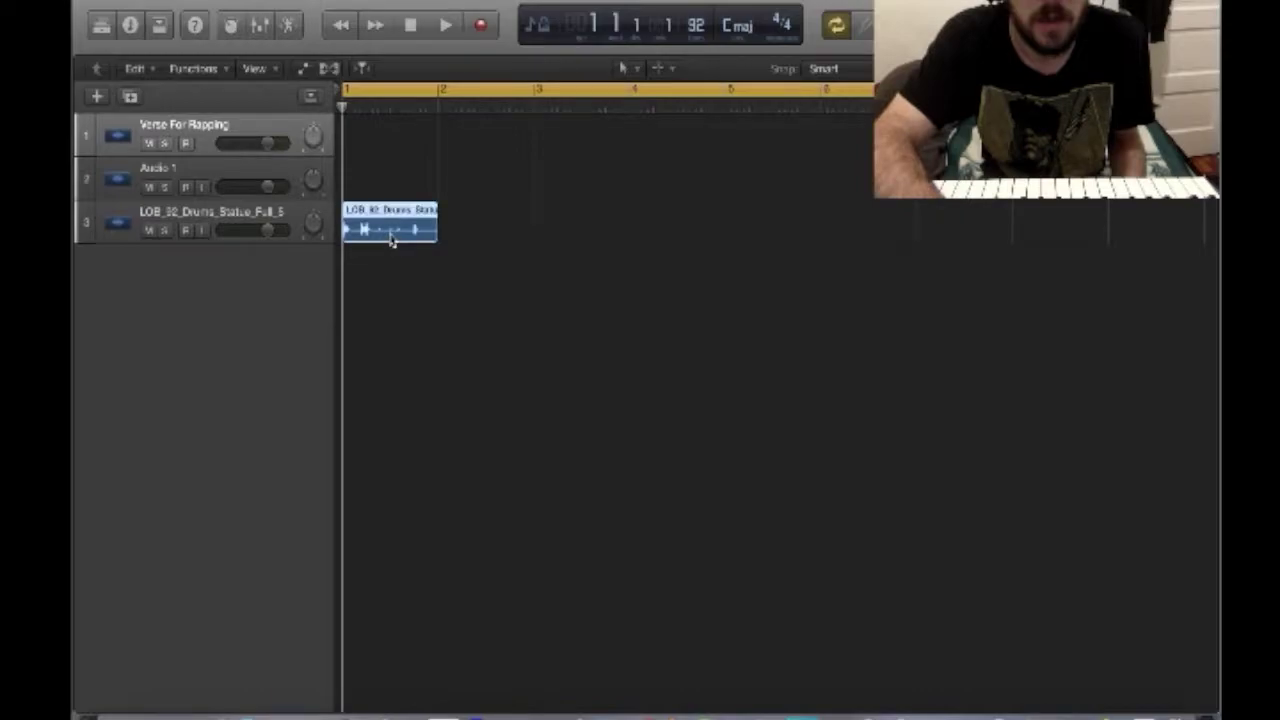
pyautogui.press('space')
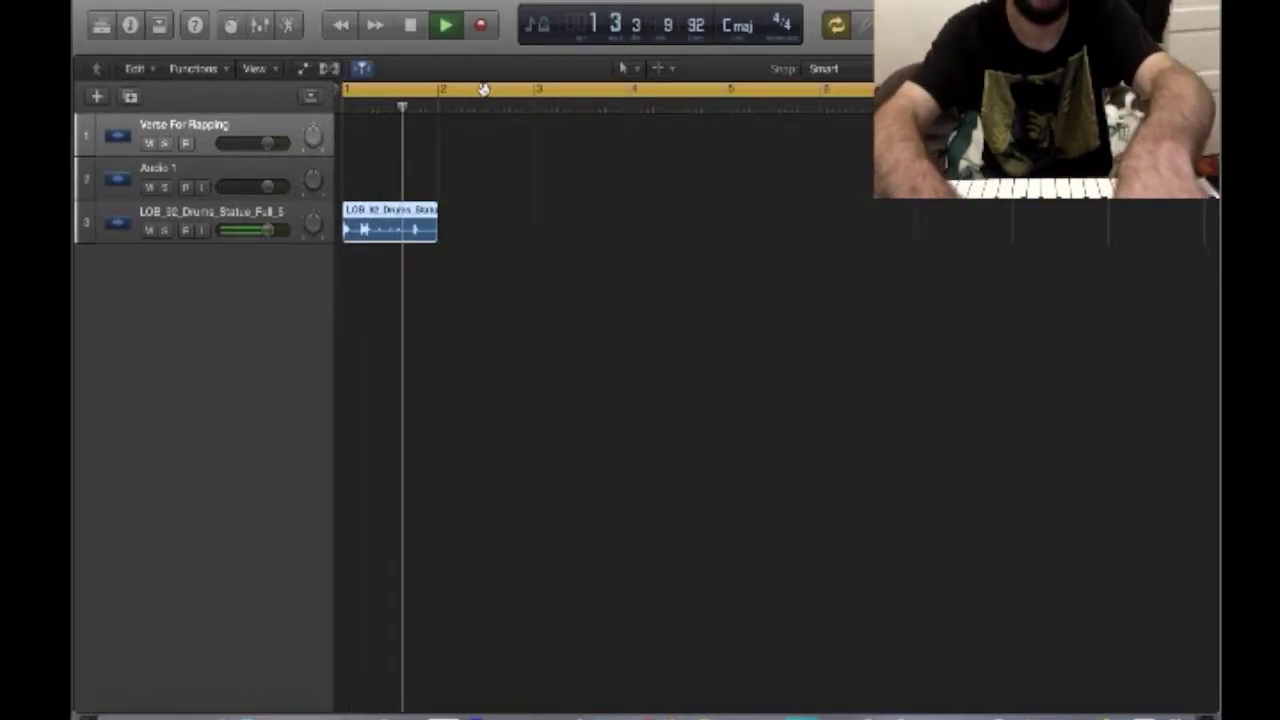
# - Turn off cycle playback and split the drum loop in half at beat 3 of bar 1
pyautogui.press('c')
pyautogui.click(535, 232)
pyautogui.press('space')
pyautogui.press('super+Right')
pyautogui.press('super+Right')
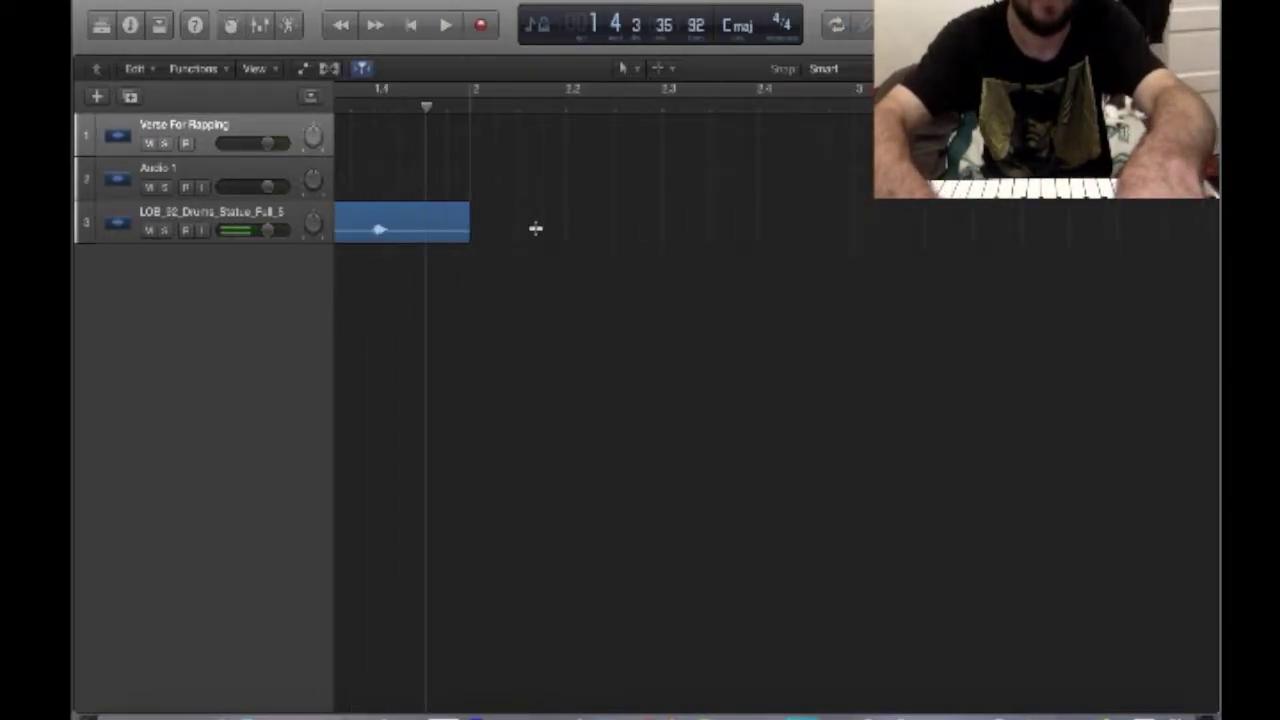
pyautogui.moveTo(486, 104); pyautogui.dragTo(532, 106)
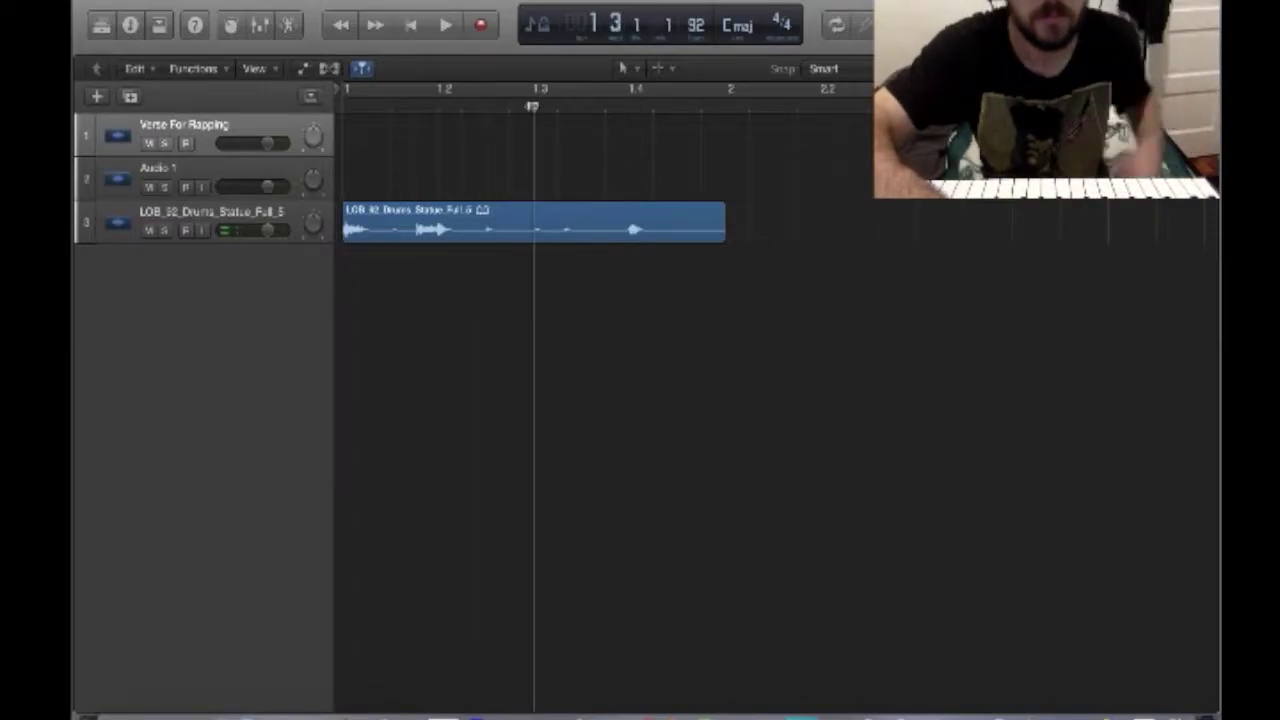
pyautogui.click(580, 240)
pyautogui.press('super+t')
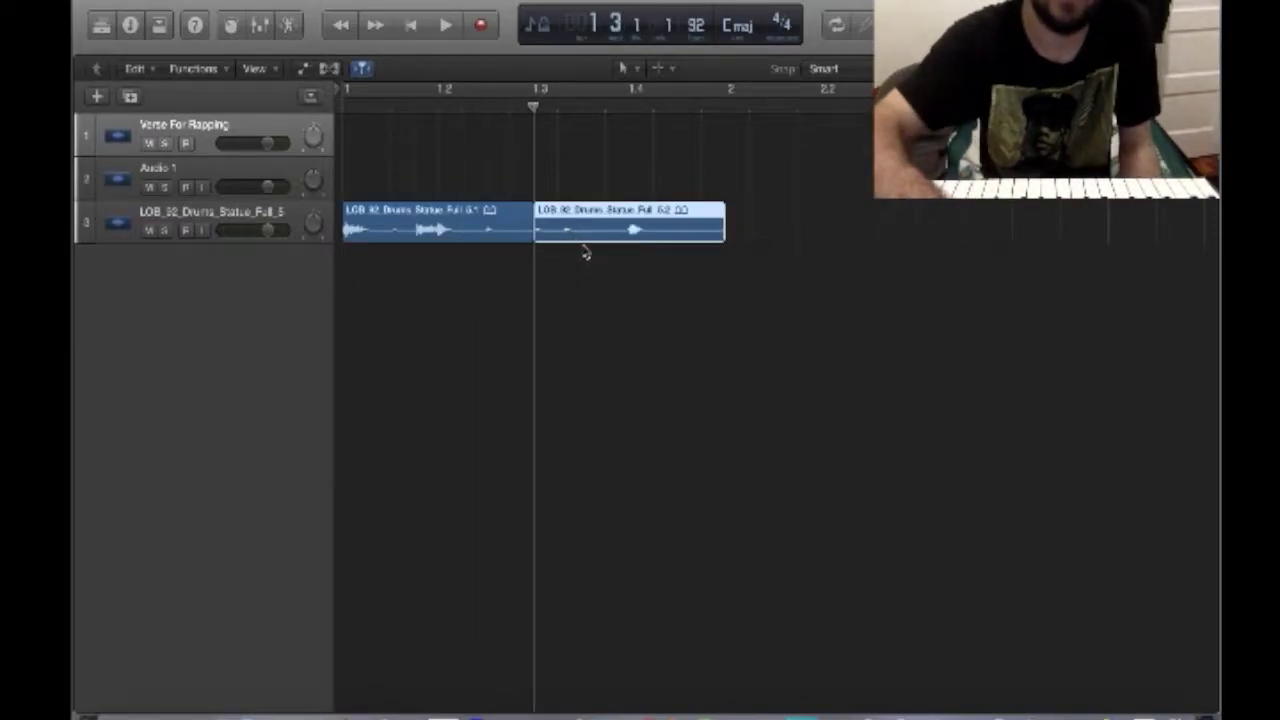
# - Move the loop's second half out past beat 3 of bar 2 and repeat the first half twice
pyautogui.click(586, 254)
pyautogui.moveTo(575, 240); pyautogui.dragTo(965, 243)
pyautogui.click(433, 243)
pyautogui.press('super+r')
pyautogui.press('super+r')
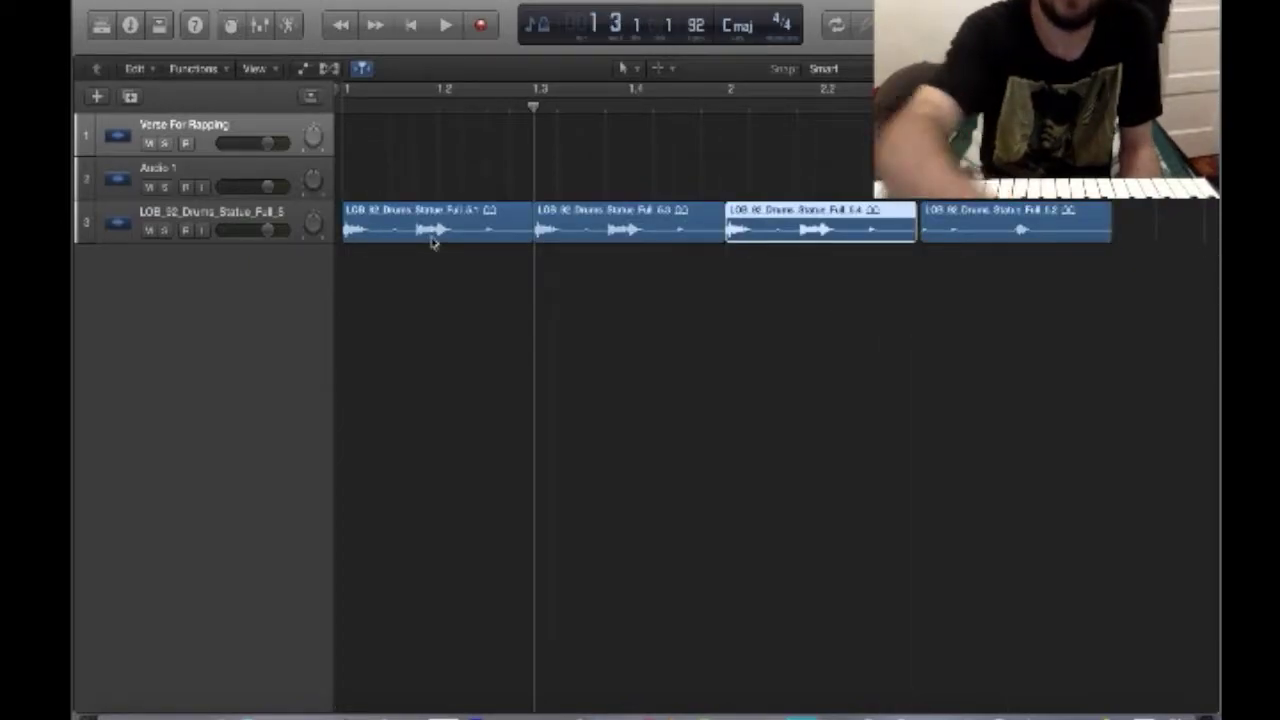
# - Delete the leftover second-half region and extend the last copy at bar 2 to a full bar
pyautogui.moveTo(961, 227); pyautogui.dragTo(958, 226)
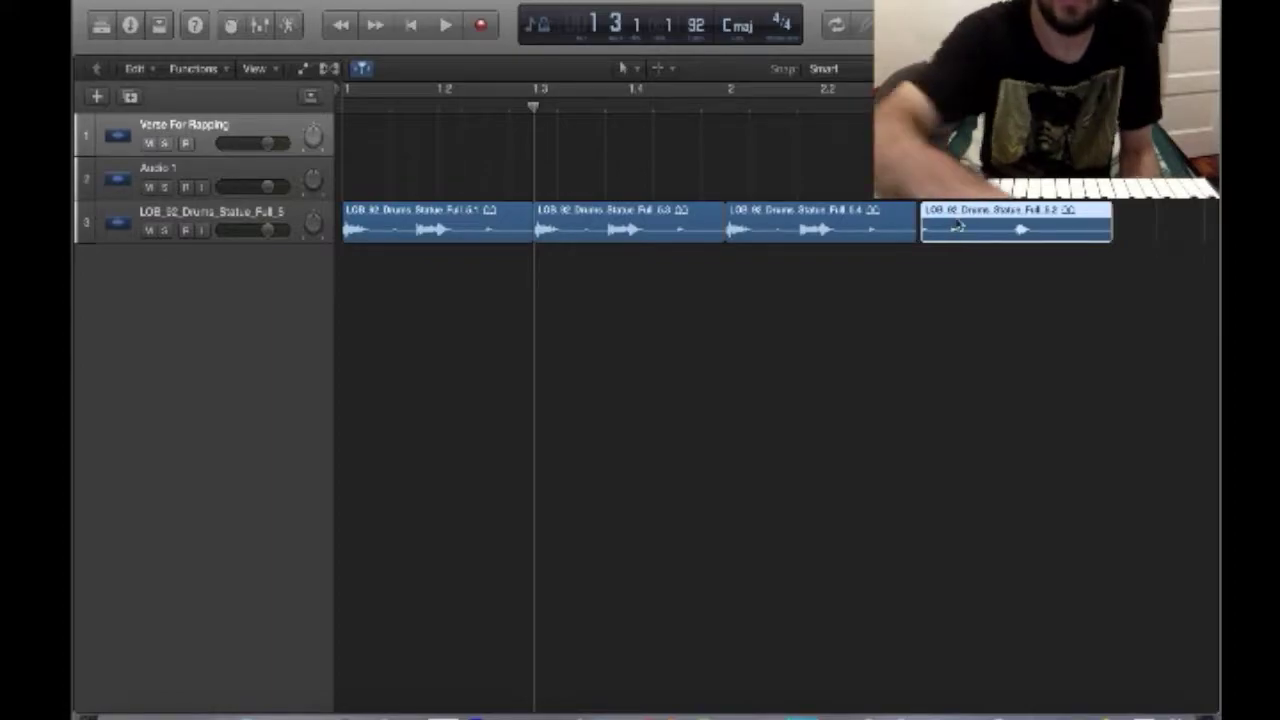
pyautogui.click(884, 235)
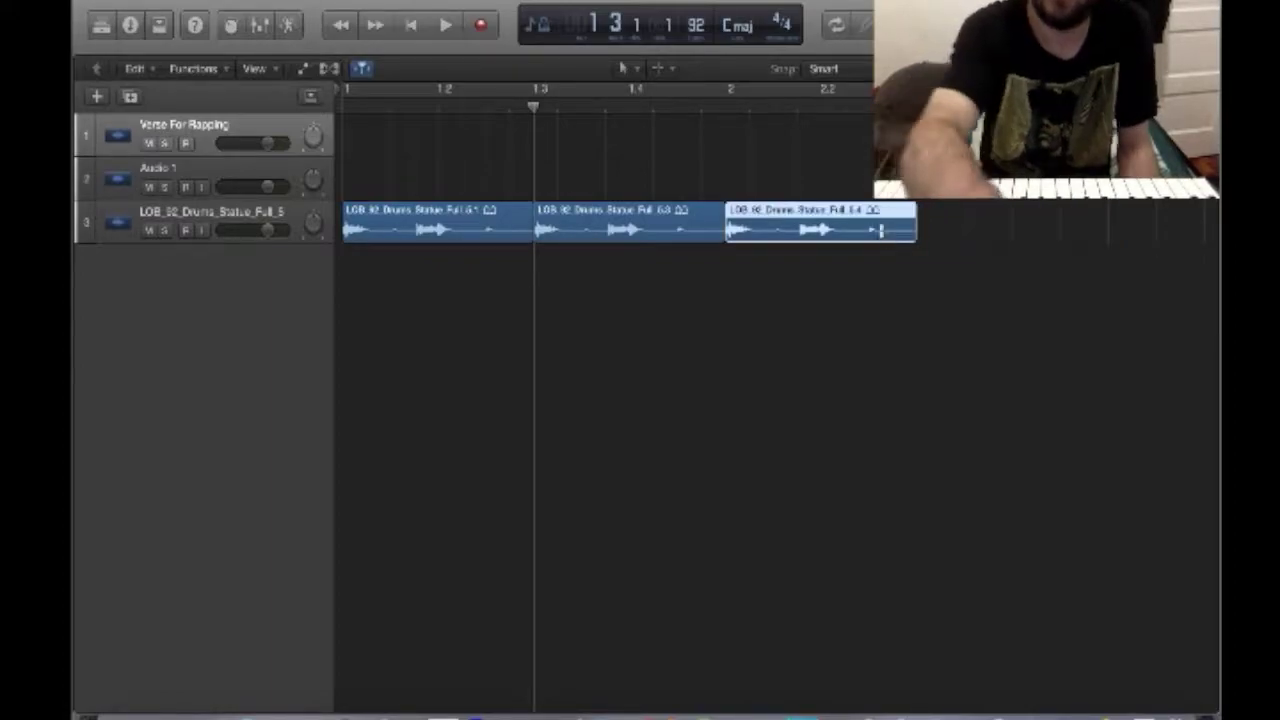
pyautogui.press('shift+super+a')
pyautogui.click(884, 235)
pyautogui.moveTo(911, 231); pyautogui.dragTo(1108, 229)
# - Play the edited drum loop from the start, move its track above the others, and turn on cycle playback
pyautogui.press('Return')
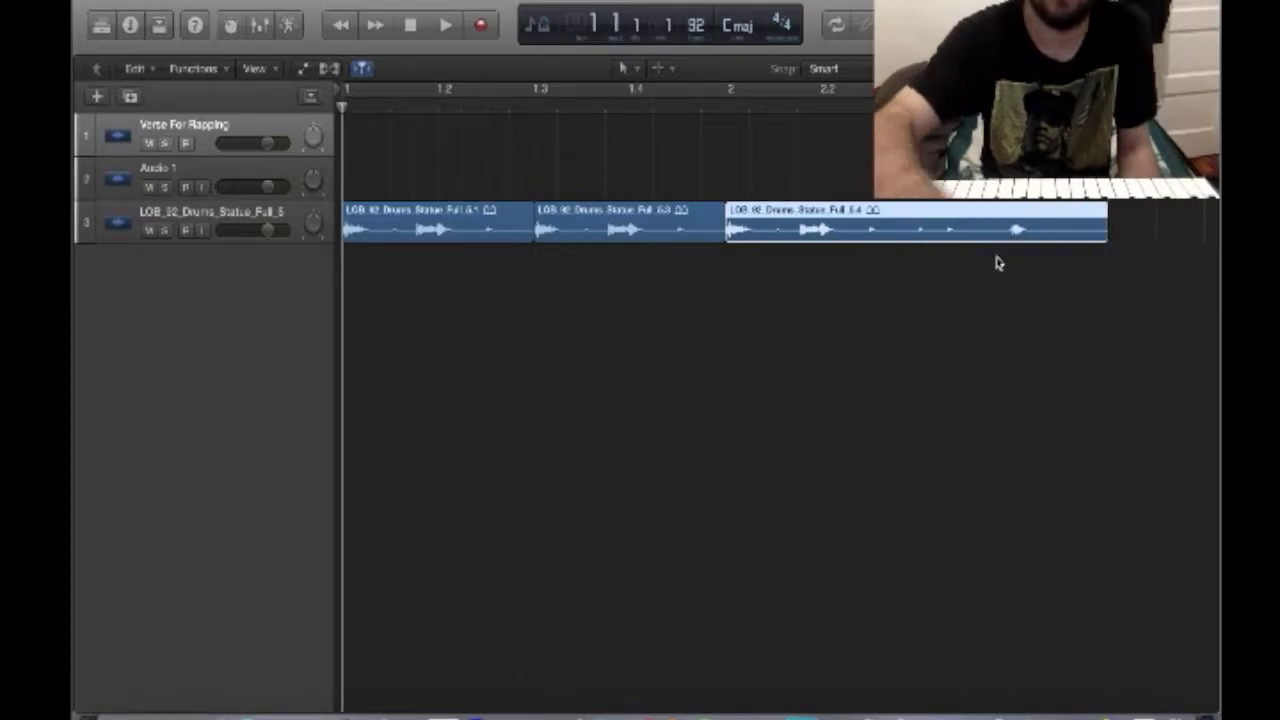
pyautogui.press('space')
pyautogui.click(210, 218)
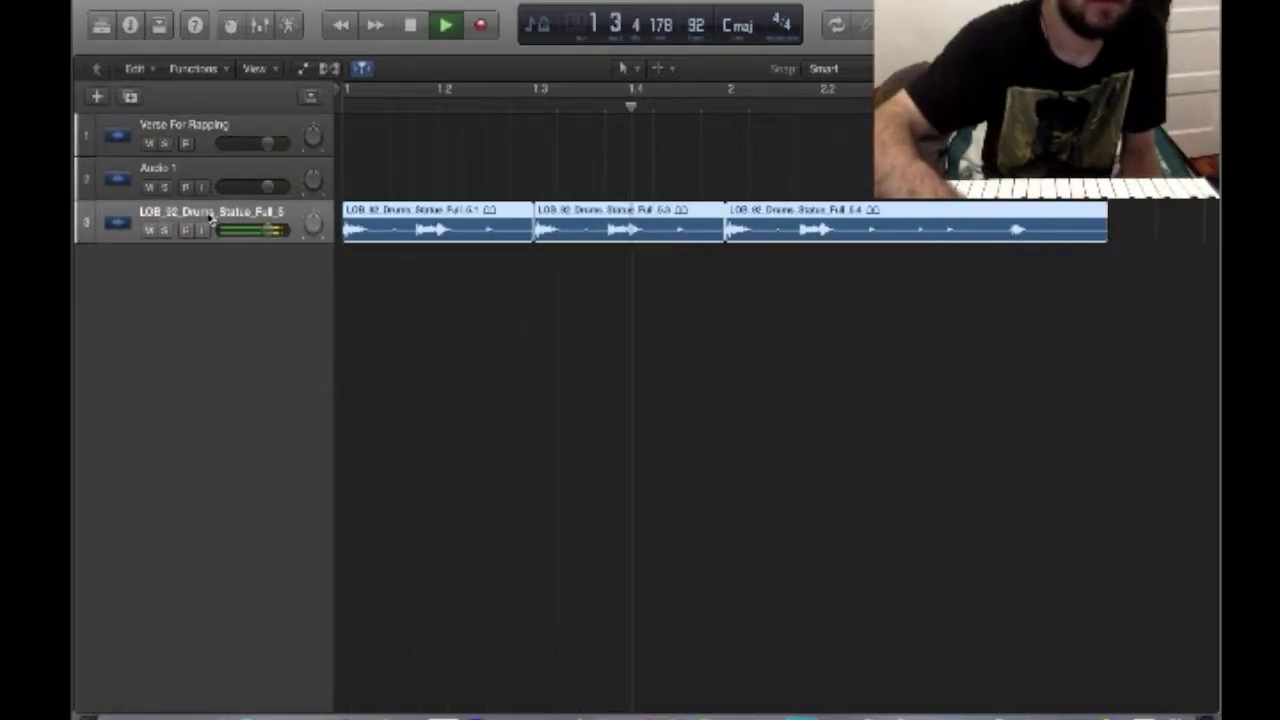
pyautogui.moveTo(210, 218); pyautogui.dragTo(210, 128)
pyautogui.click(540, 406)
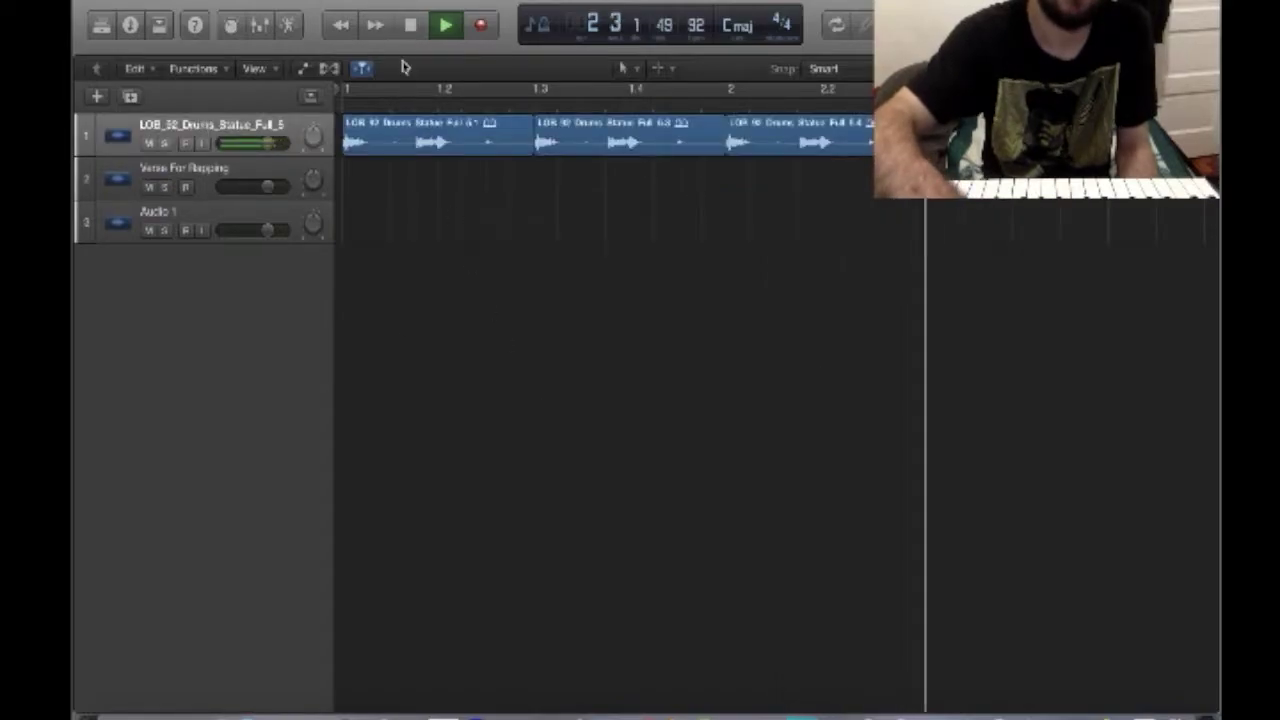
pyautogui.press('space')
pyautogui.click(358, 90)
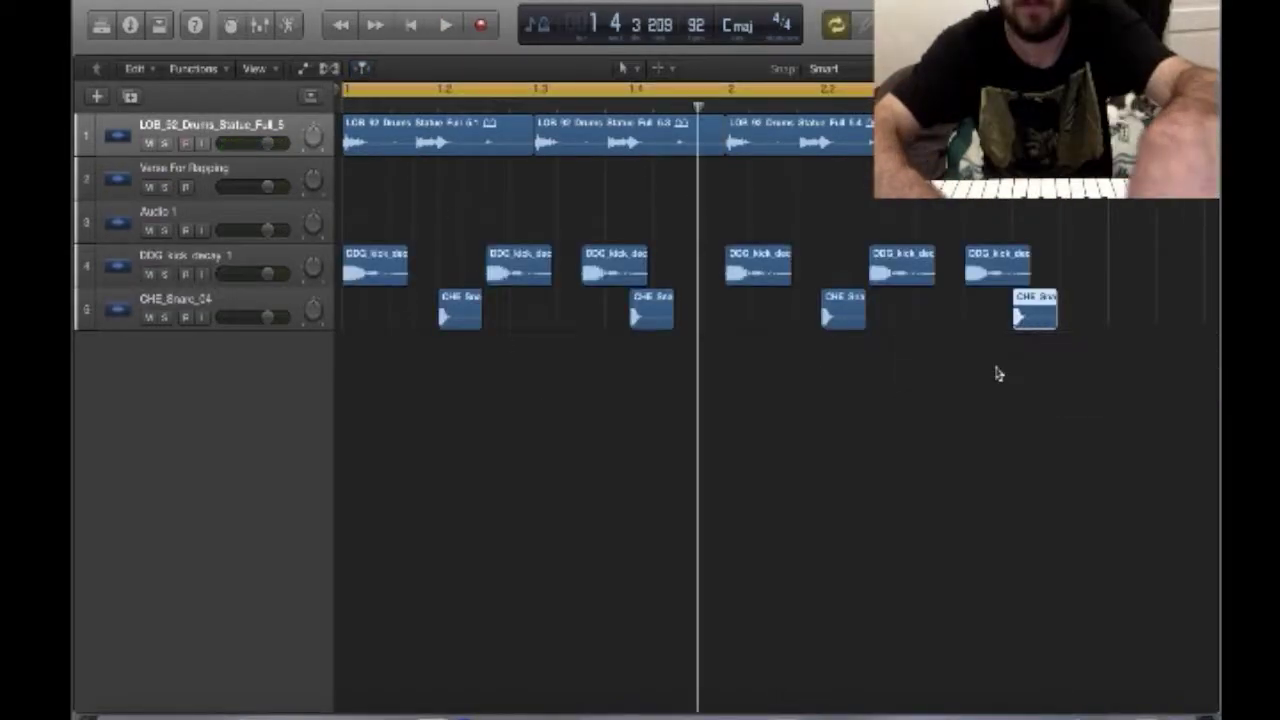
# - Copy the first kick to position 1 1 4 and delete the empty Verse For Rapping and Audio 1 tracks
pyautogui.press('space')
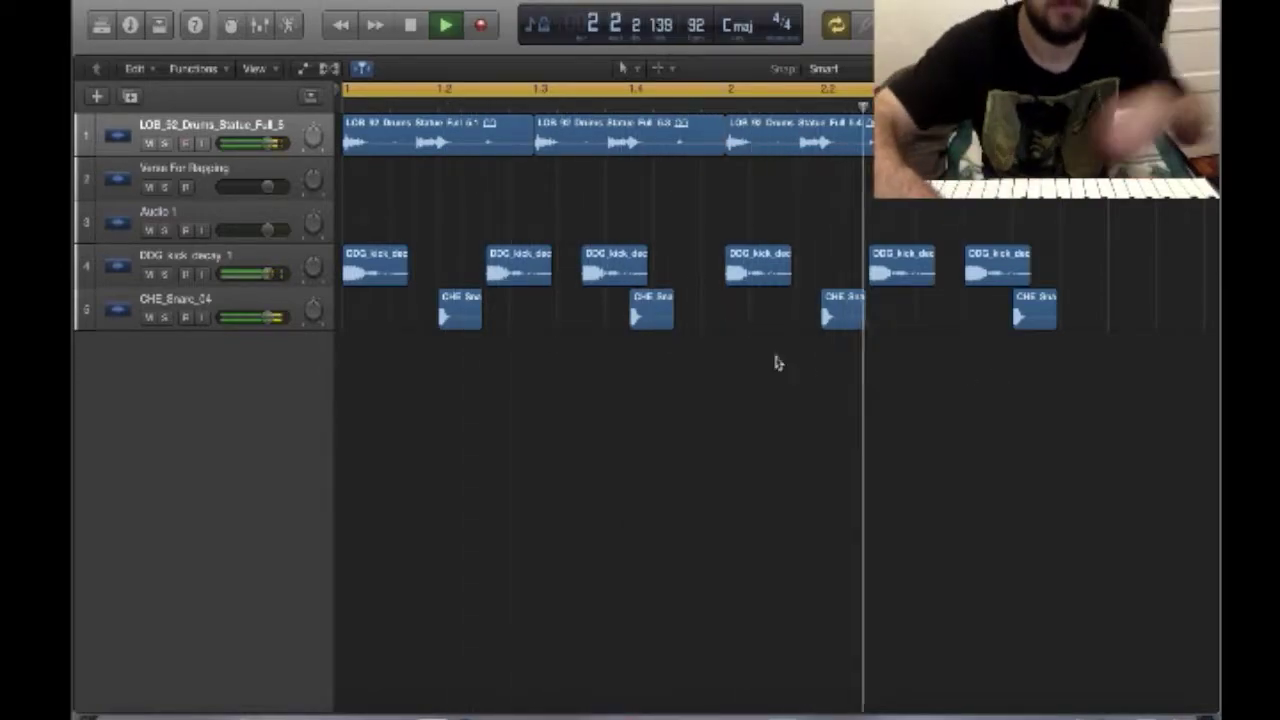
pyautogui.moveTo(375, 271); pyautogui.dragTo(443, 276)
pyautogui.press('space')
pyautogui.press('super+BackSpace')
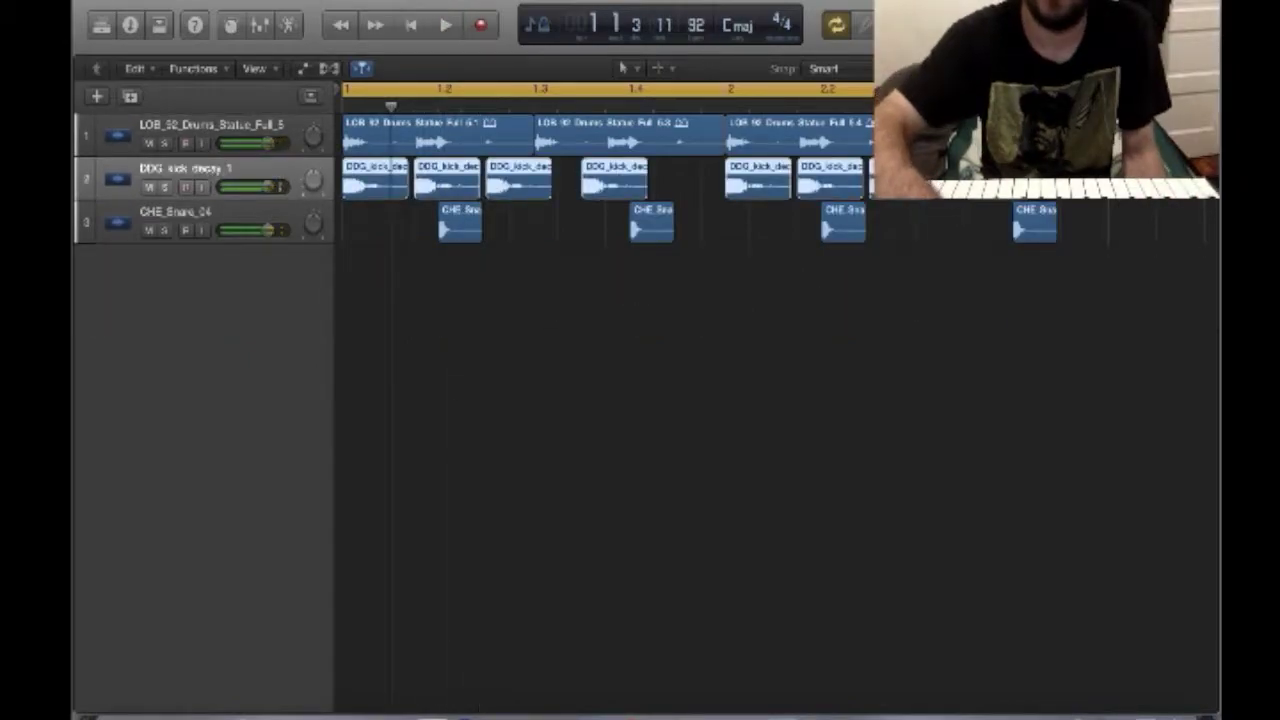
# - Switch to Splice, search the downloads for piano, and place the SAKIMA victorian piano improvisation sample on a new track below the hats
pyautogui.press('super+Tab')
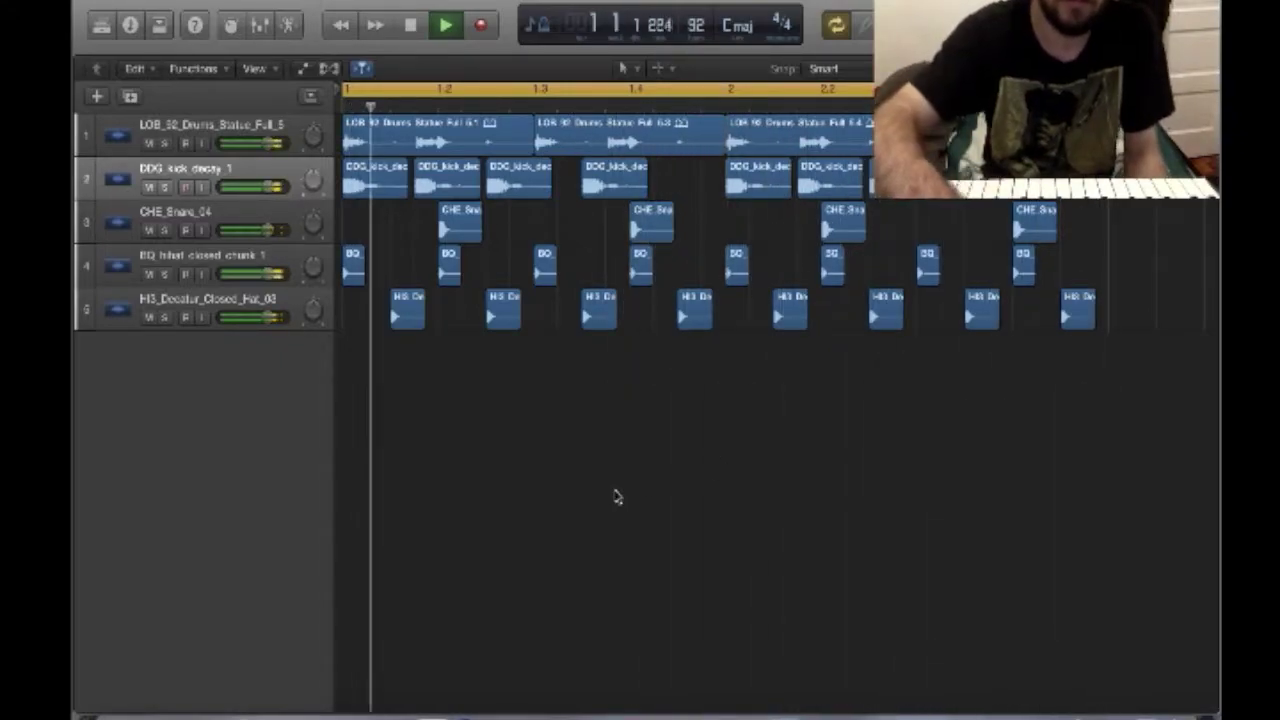
pyautogui.press('space')
pyautogui.press('super+Tab')
pyautogui.write('piano')
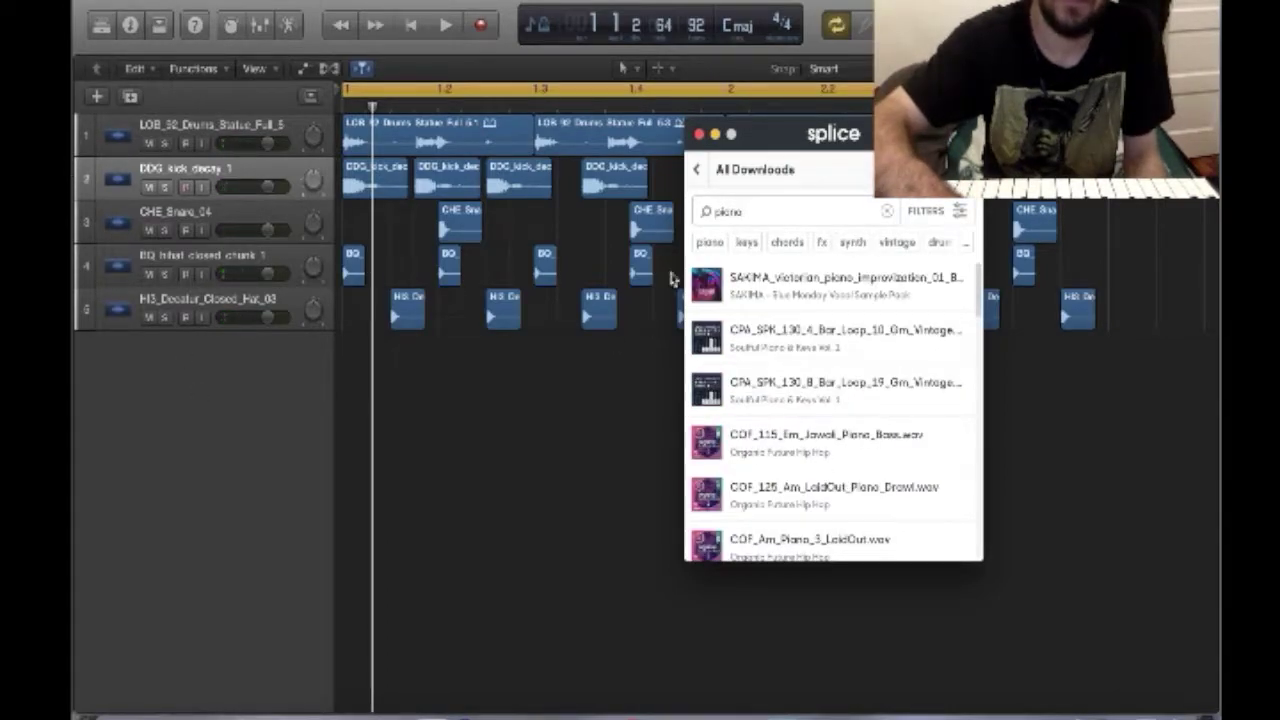
pyautogui.moveTo(820, 285); pyautogui.dragTo(380, 345)
pyautogui.press('space')
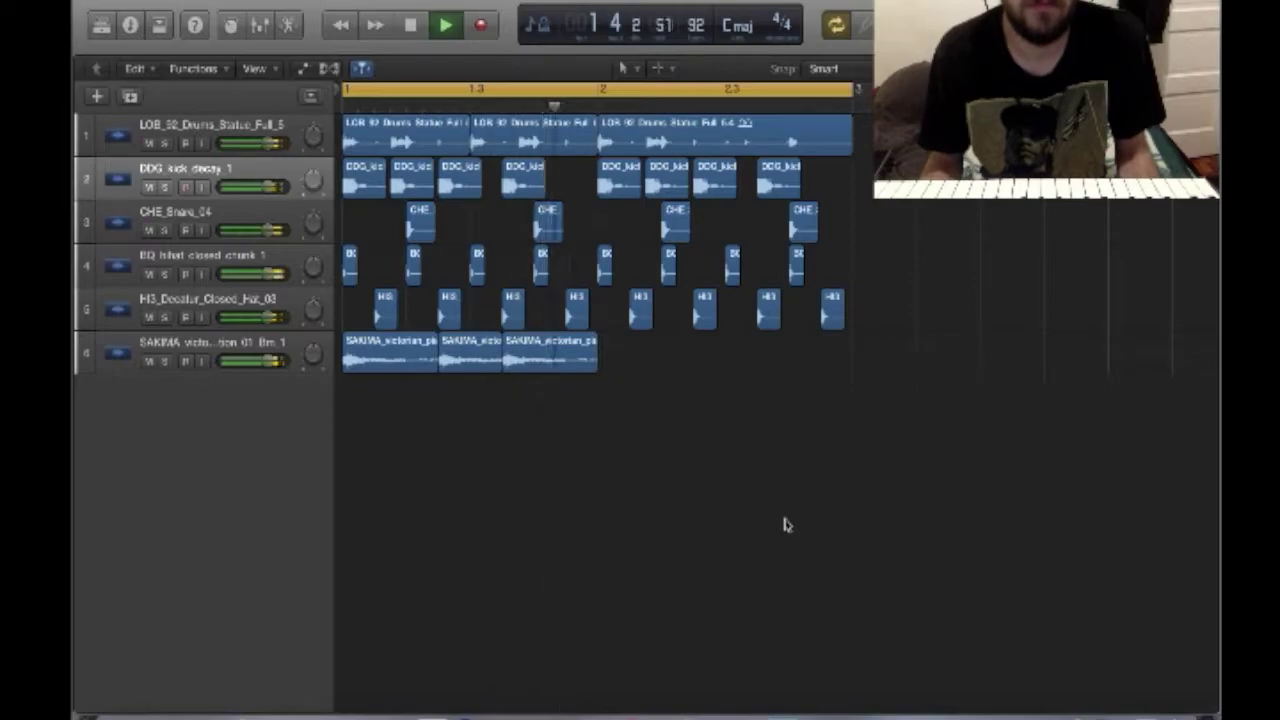
# - Repeat all regions of the two-bar beat after bar 2 and turn off cycle playback
pyautogui.press('space')
pyautogui.press('super+a')
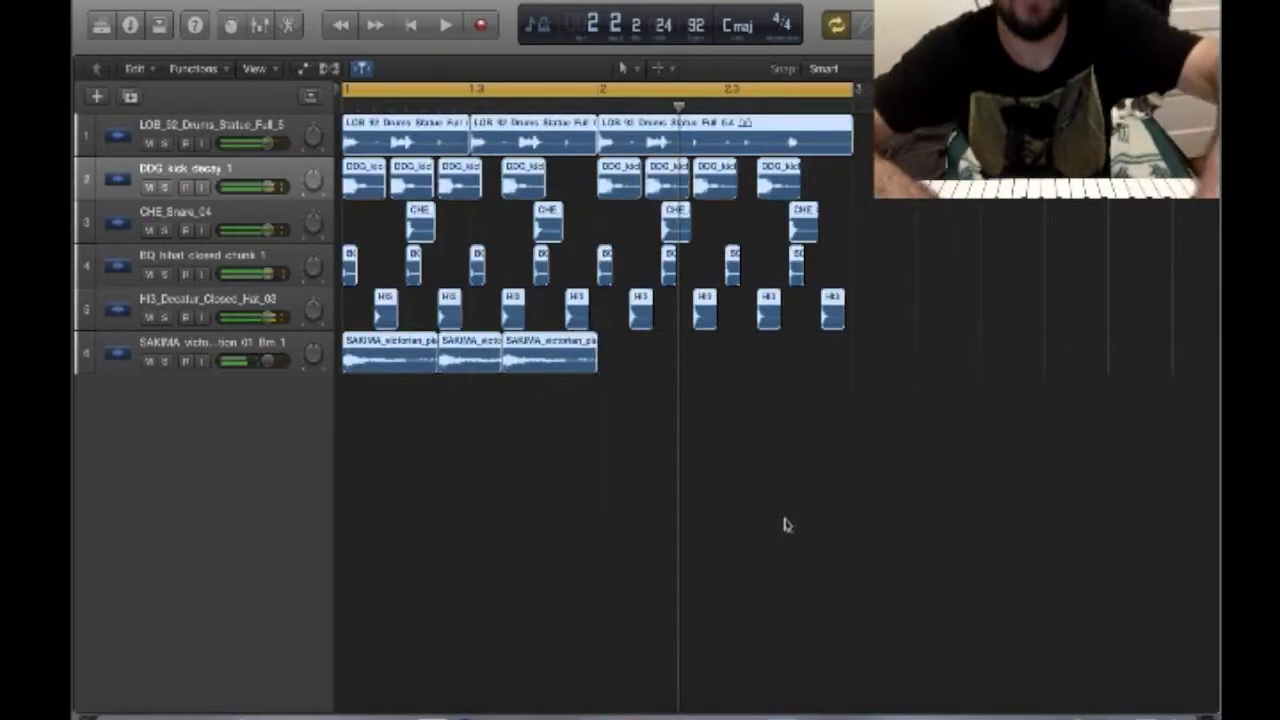
pyautogui.press('super+r')
pyautogui.hscroll(5, 783, 517)
pyautogui.press('c')
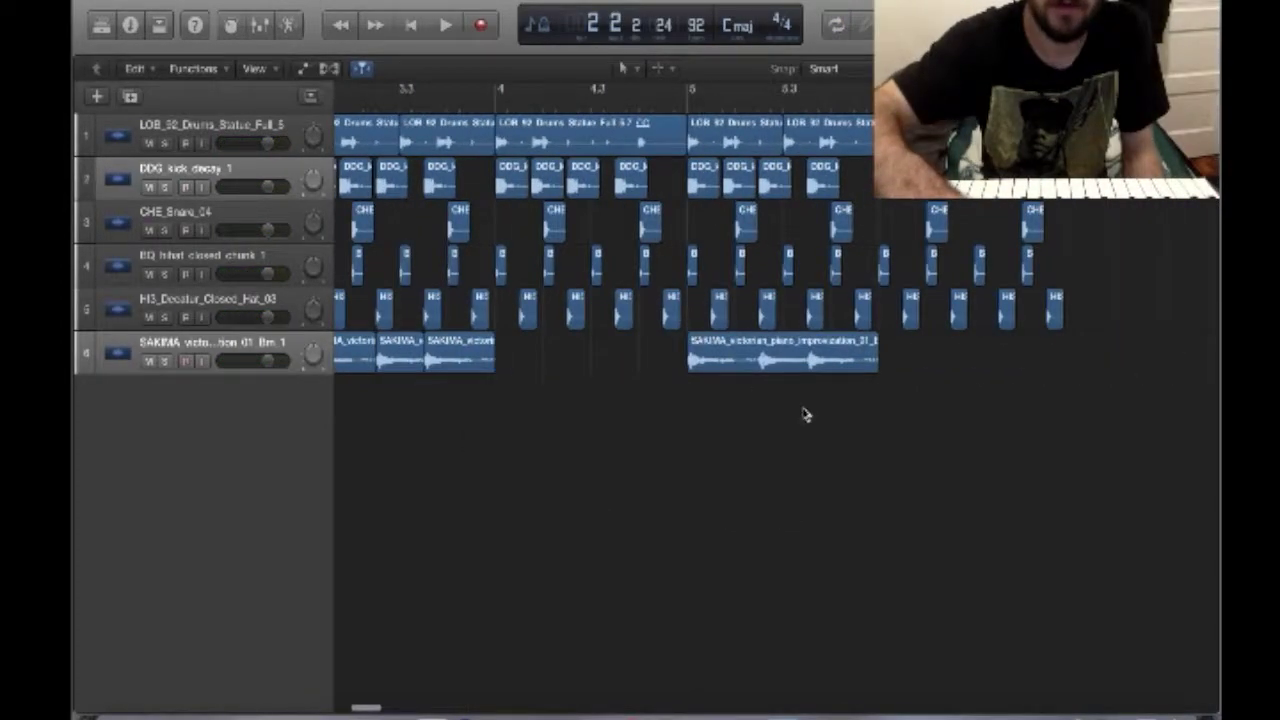
# - Transpose the piano region at bar 5 by -1200 cents with the Time and Pitch Machine in the audio file editor
pyautogui.click(731, 357)
pyautogui.press('e')
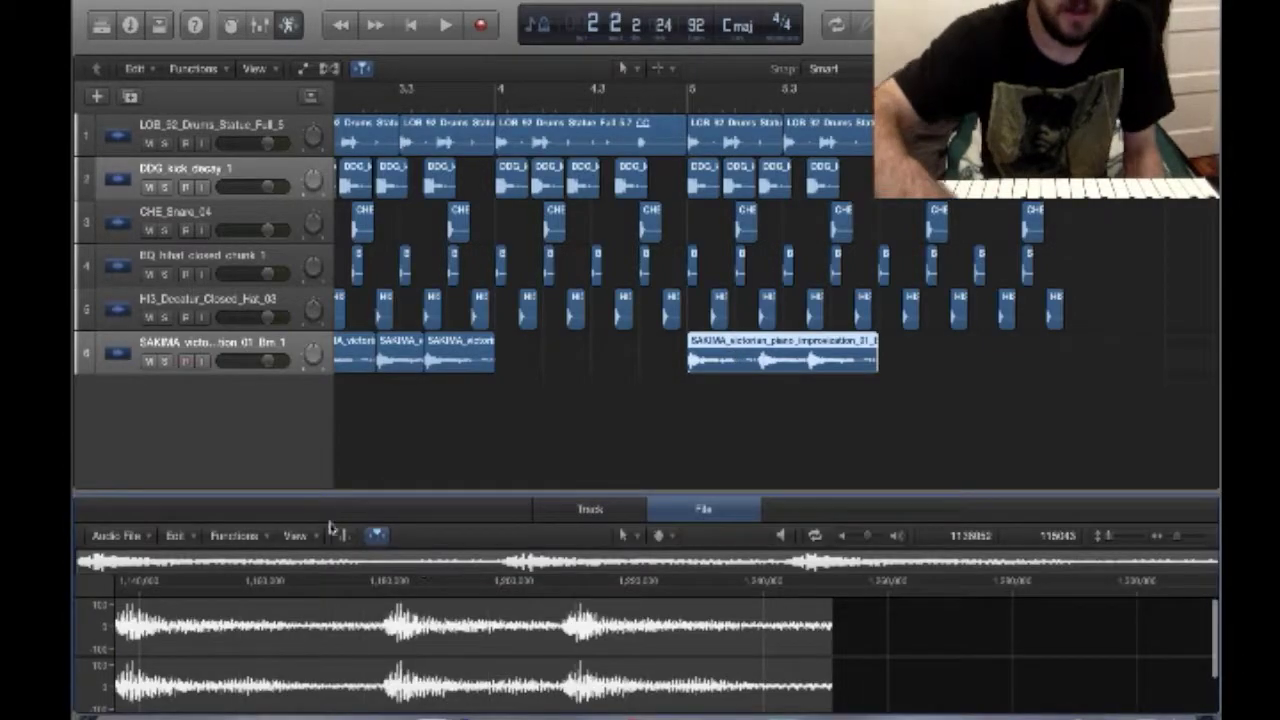
pyautogui.press('d')
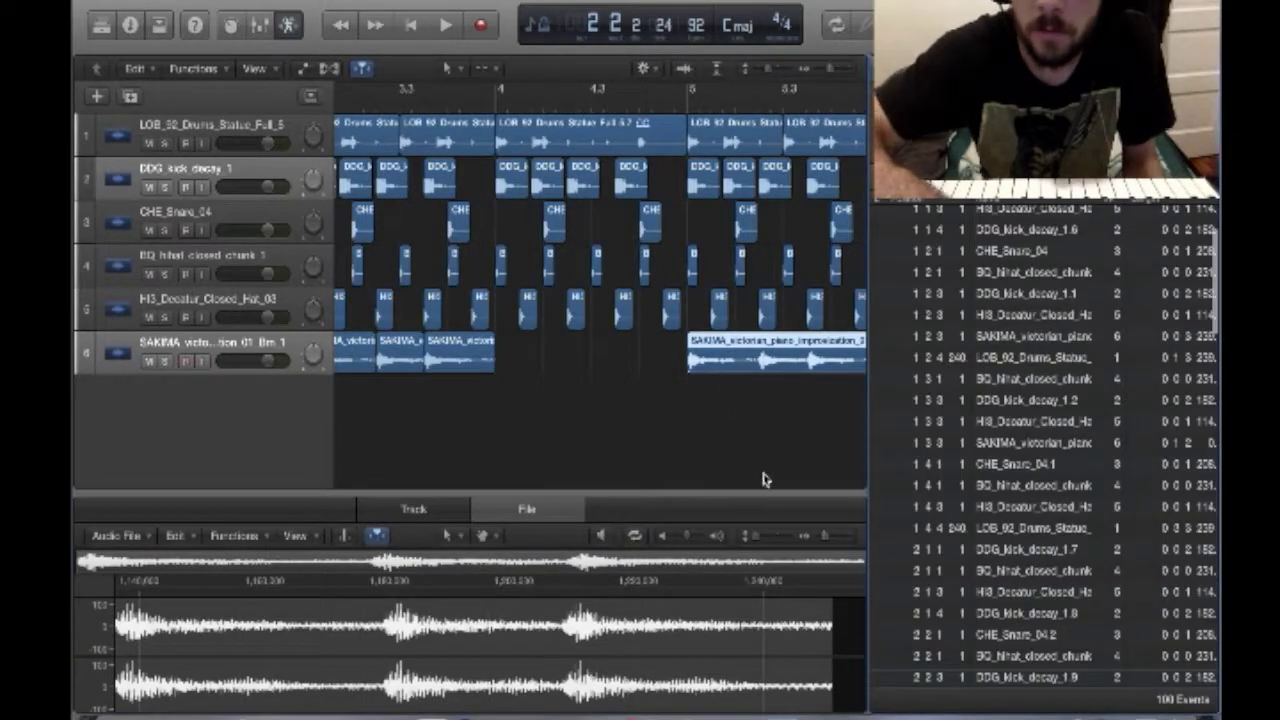
pyautogui.press('d')
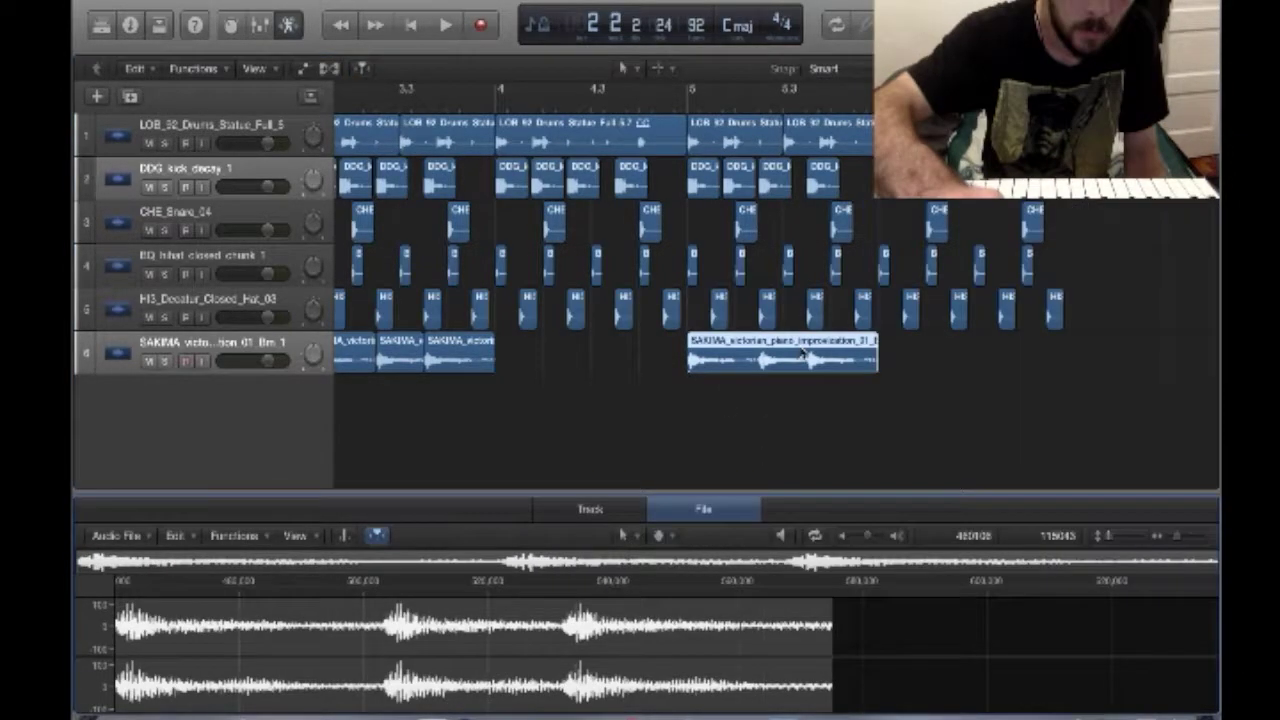
pyautogui.click(240, 533)
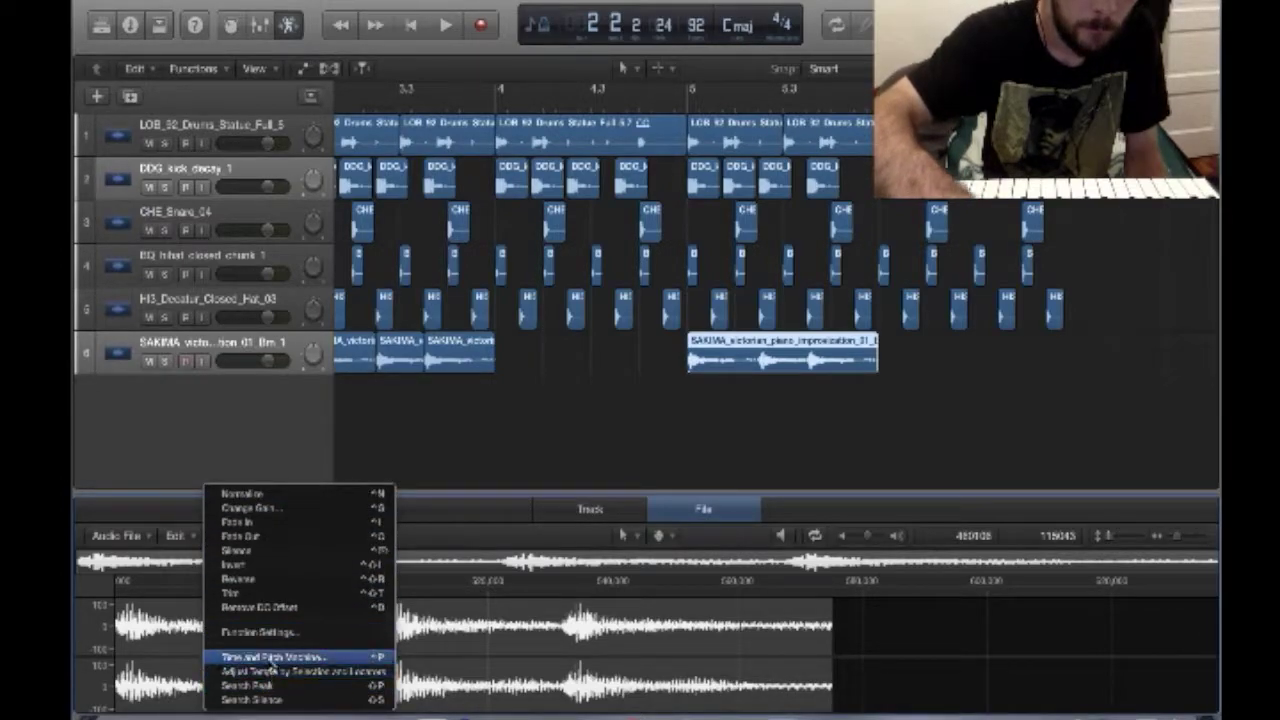
pyautogui.click(272, 658)
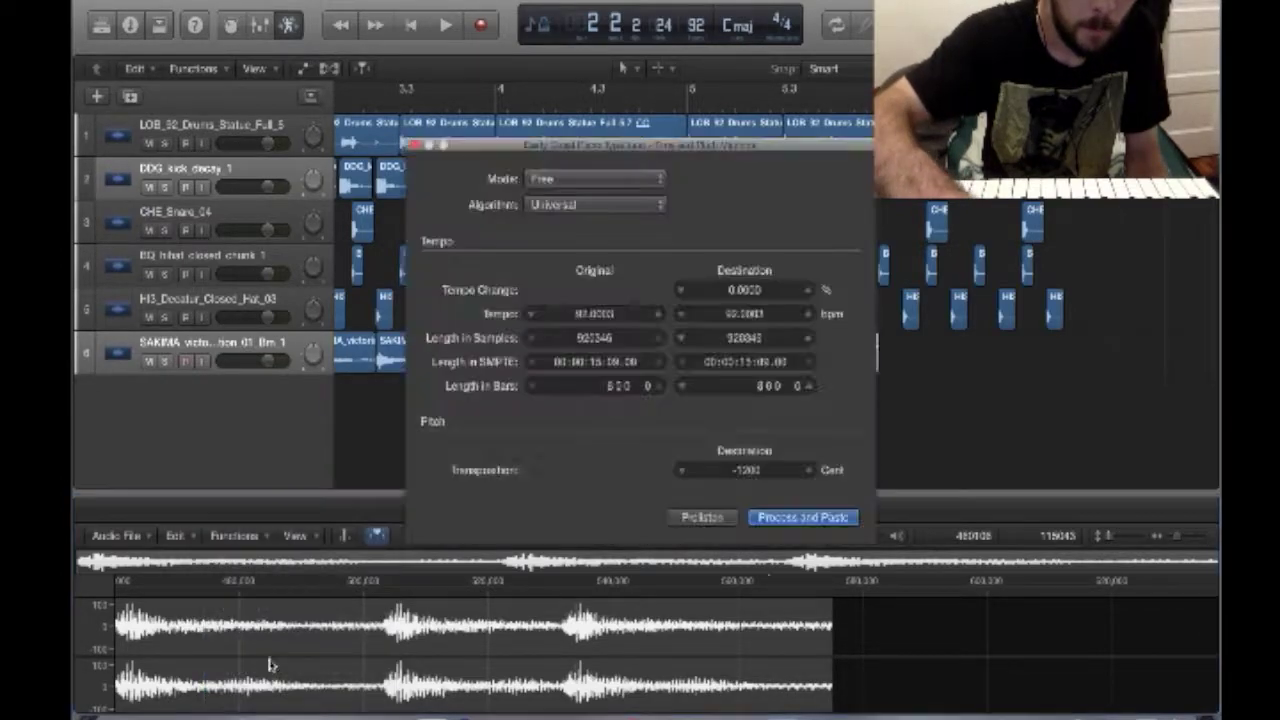
pyautogui.click(793, 518)
pyautogui.click(414, 147)
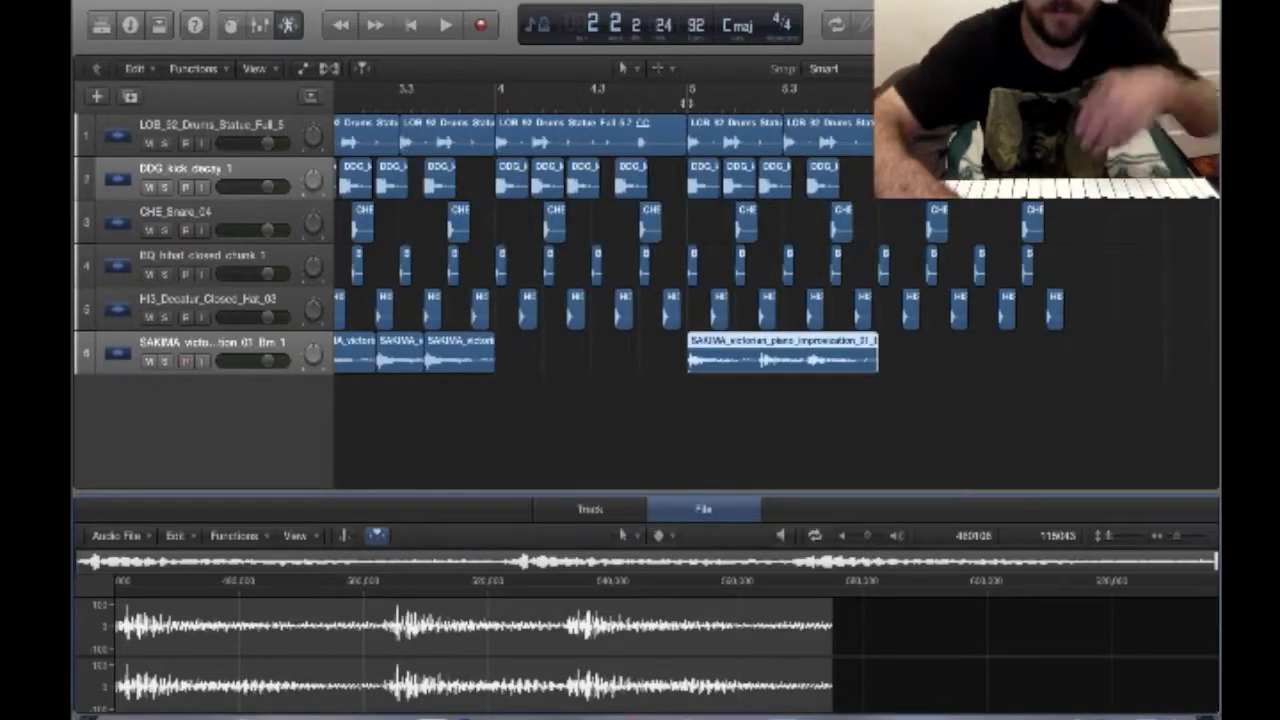
# - Repeat the transposed piano region at bar 6, and repeat all regions of bars 5 and 6 into bars 7 and 8
pyautogui.press('space')
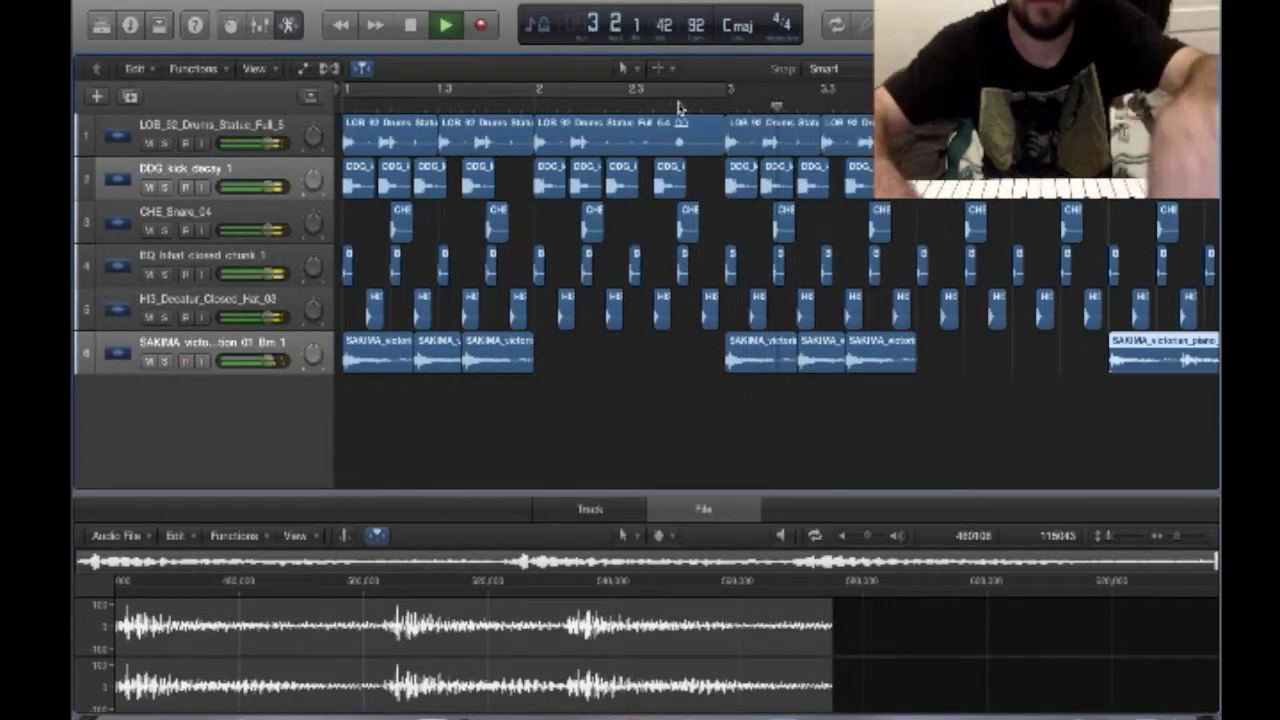
pyautogui.press('super+Left')
pyautogui.press('super+Left')
pyautogui.click(612, 352)
pyautogui.press('super+r')
pyautogui.moveTo(840, 390); pyautogui.dragTo(601, 115)
pyautogui.press('super+r')
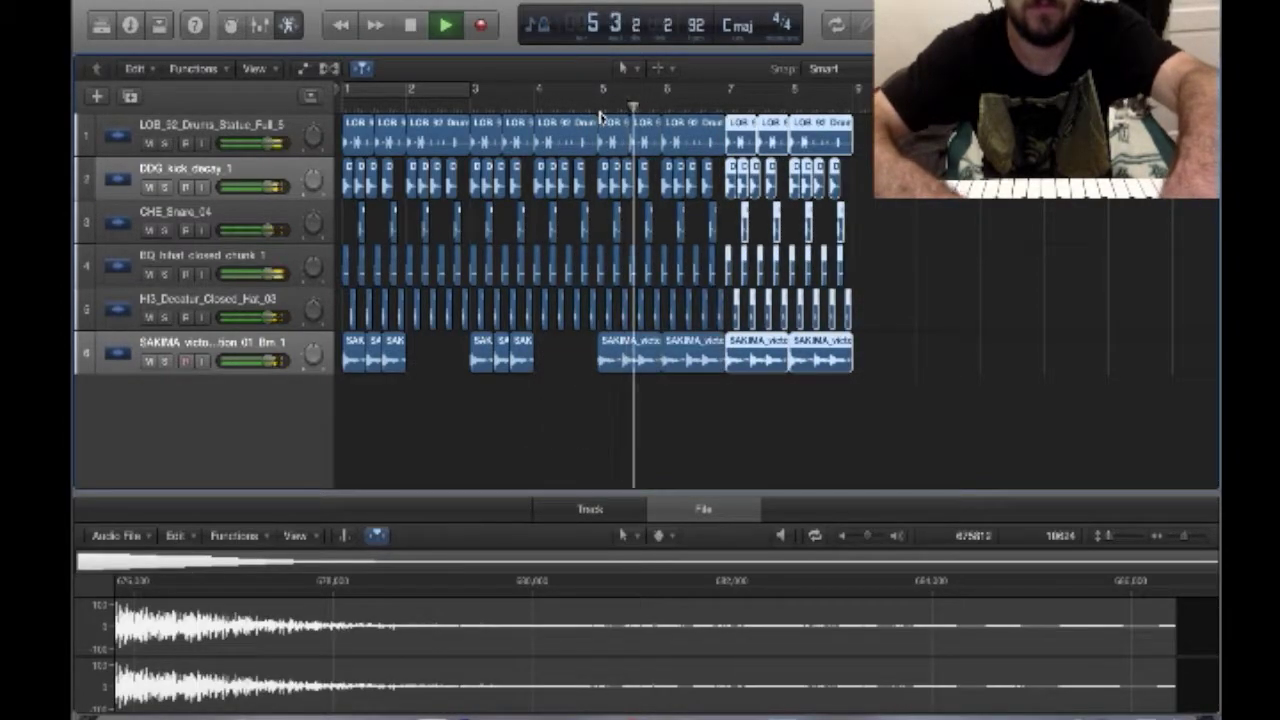
# - Turn on cycle playback and set its range to cover all eight bars
pyautogui.click(838, 476)
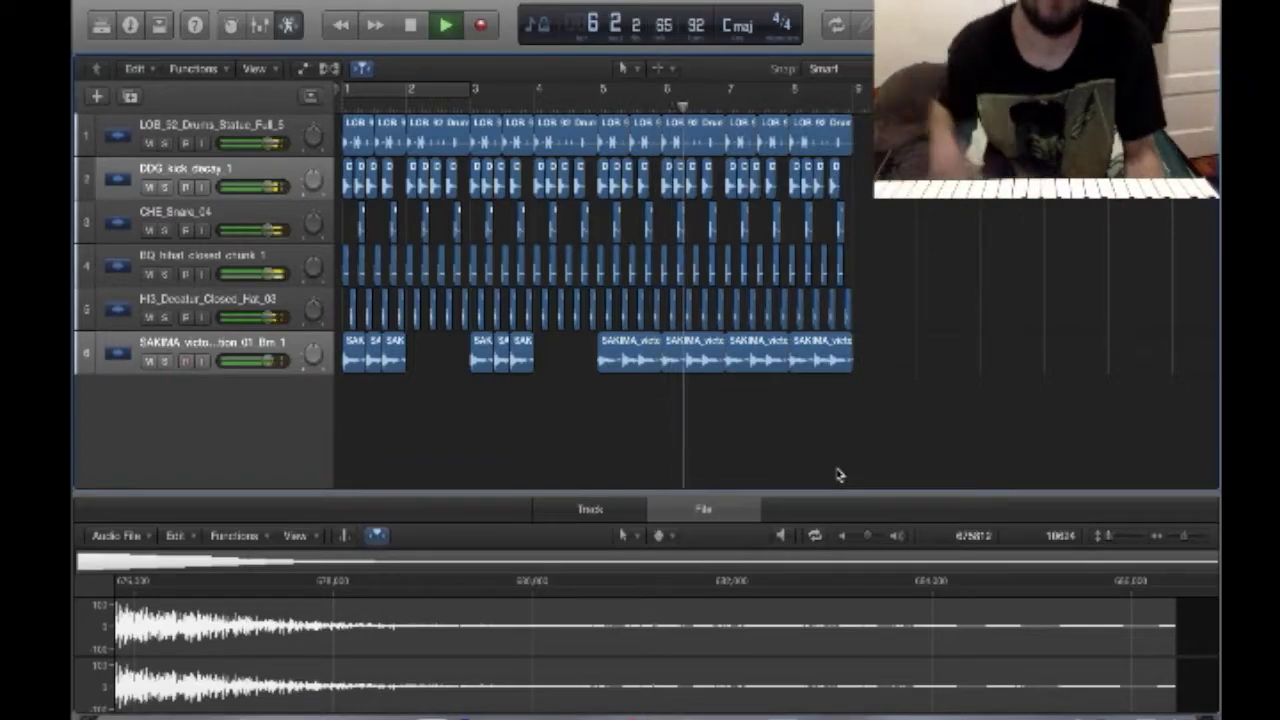
pyautogui.click(420, 90)
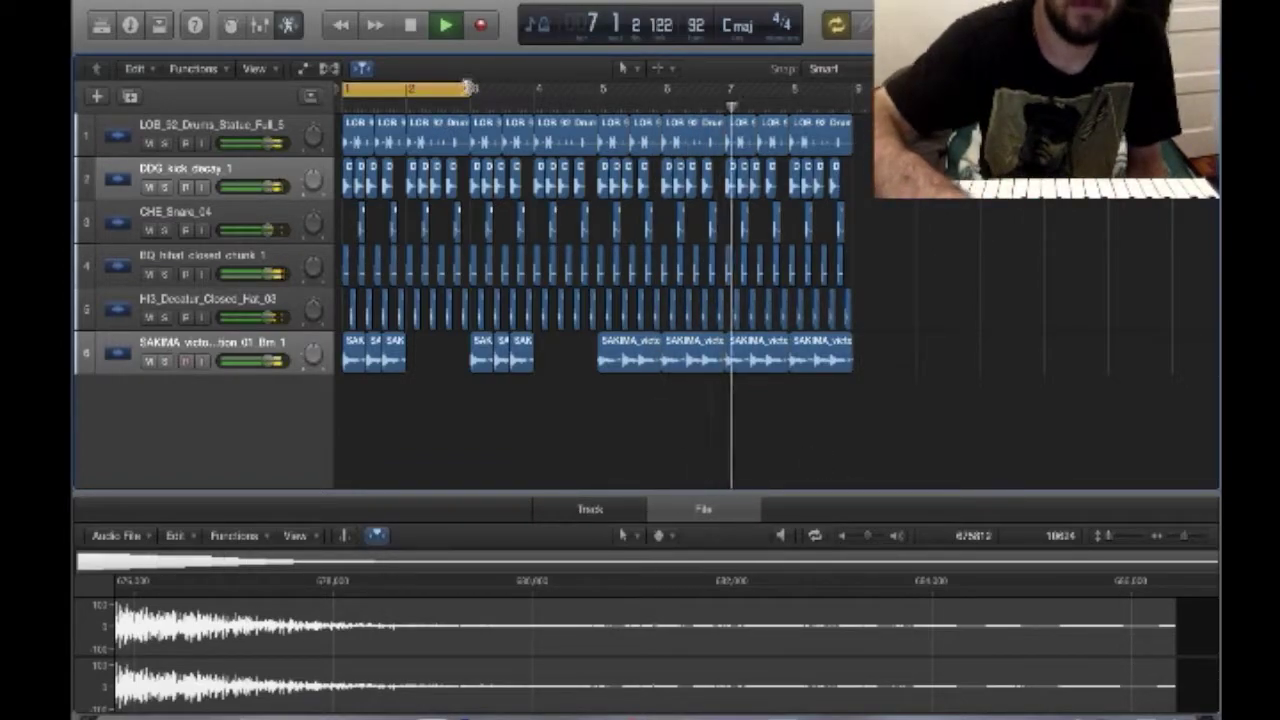
pyautogui.press('super+u')
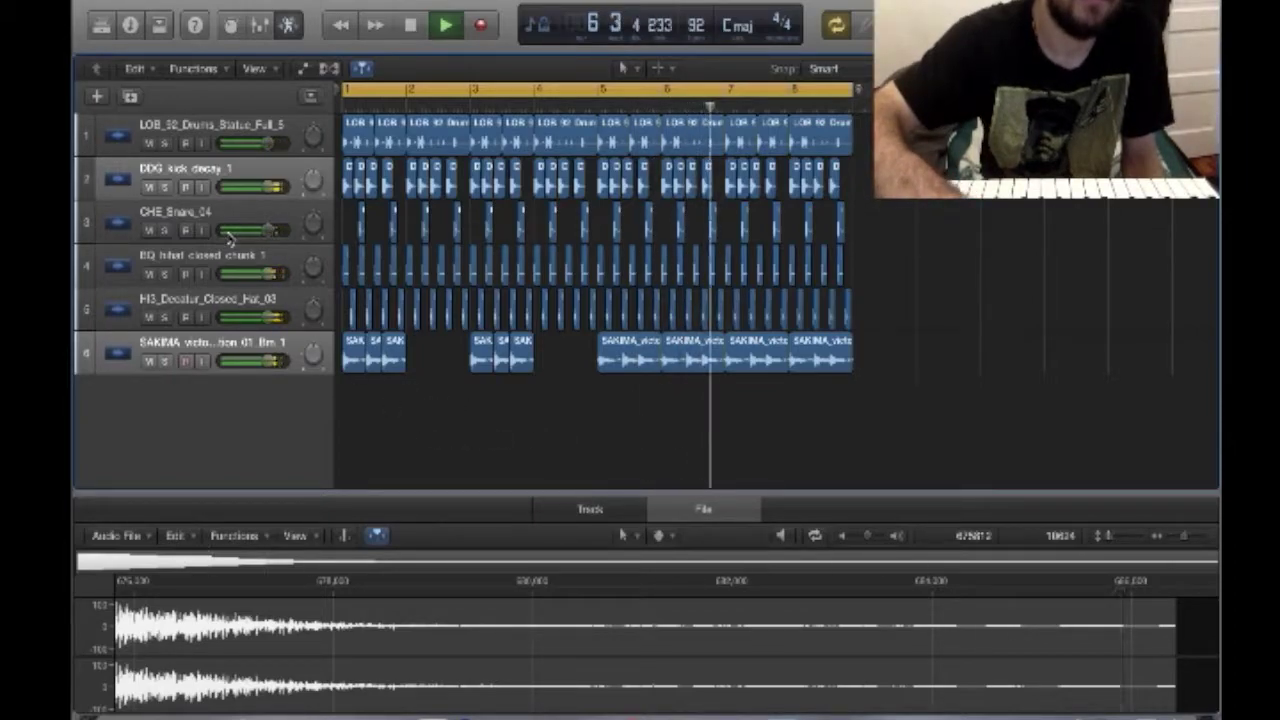
# - Create one software instrument track and show the effects section of its Serum synth
pyautogui.click(96, 96)
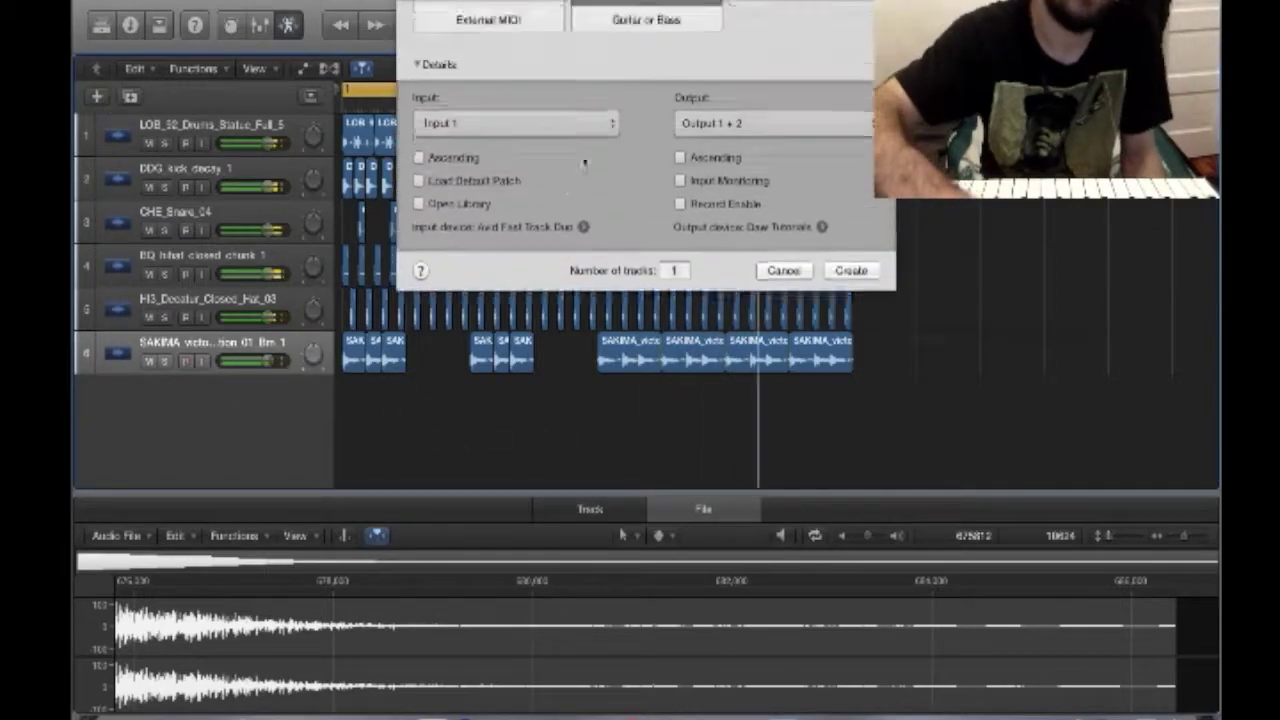
pyautogui.click(516, 40)
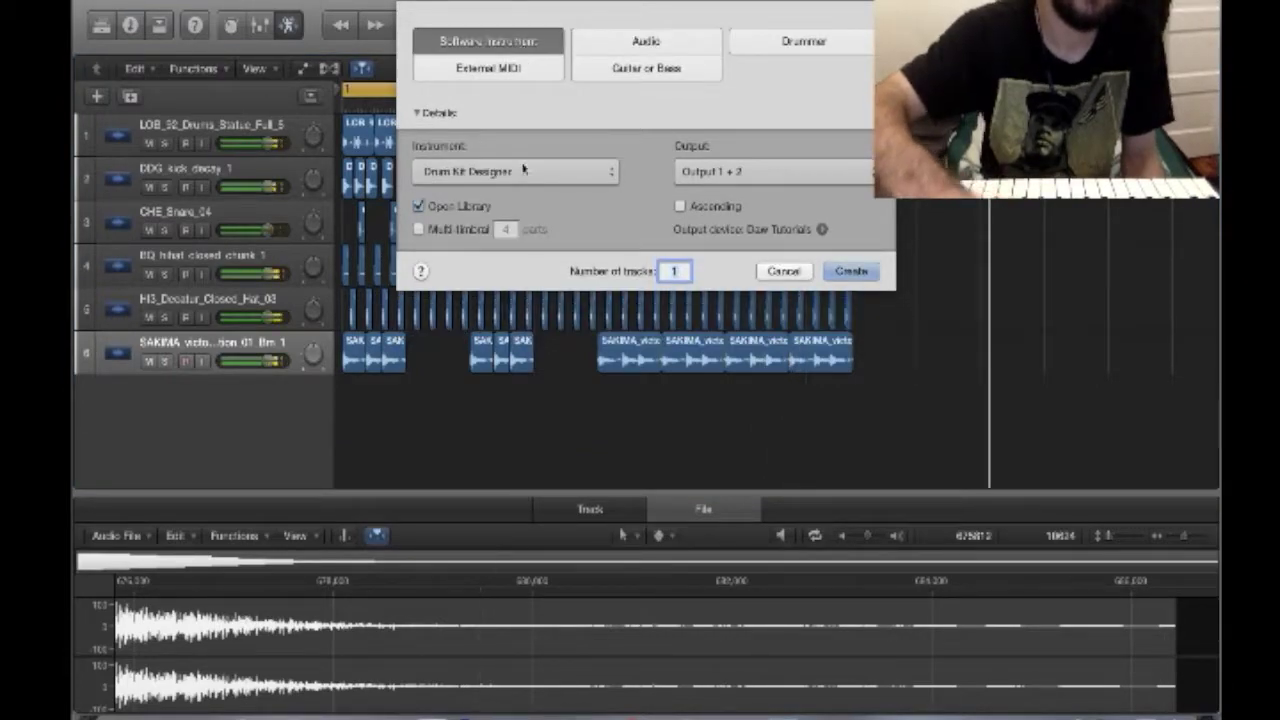
pyautogui.press('Return')
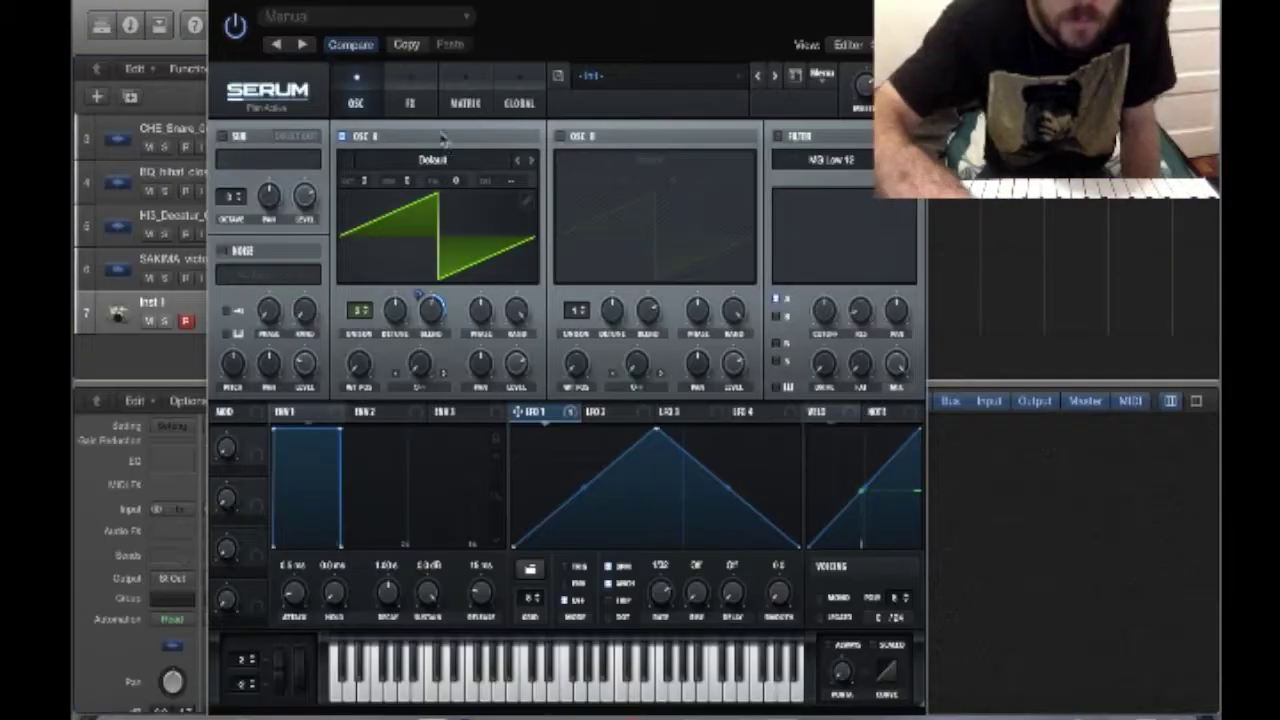
pyautogui.click(425, 92)
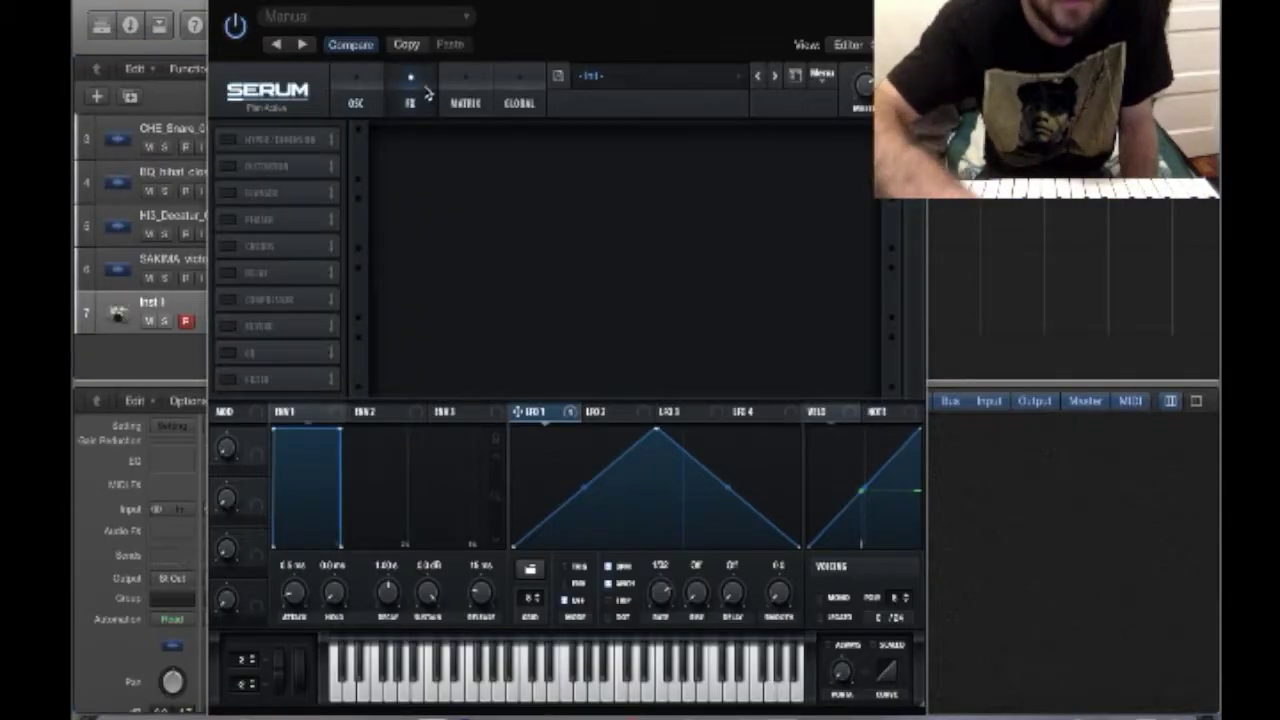
# - Turn on the Hall reverb in the Inst 1 Serum's effects section and hide the plug-in window
pyautogui.click(229, 328)
pyautogui.moveTo(844, 152)
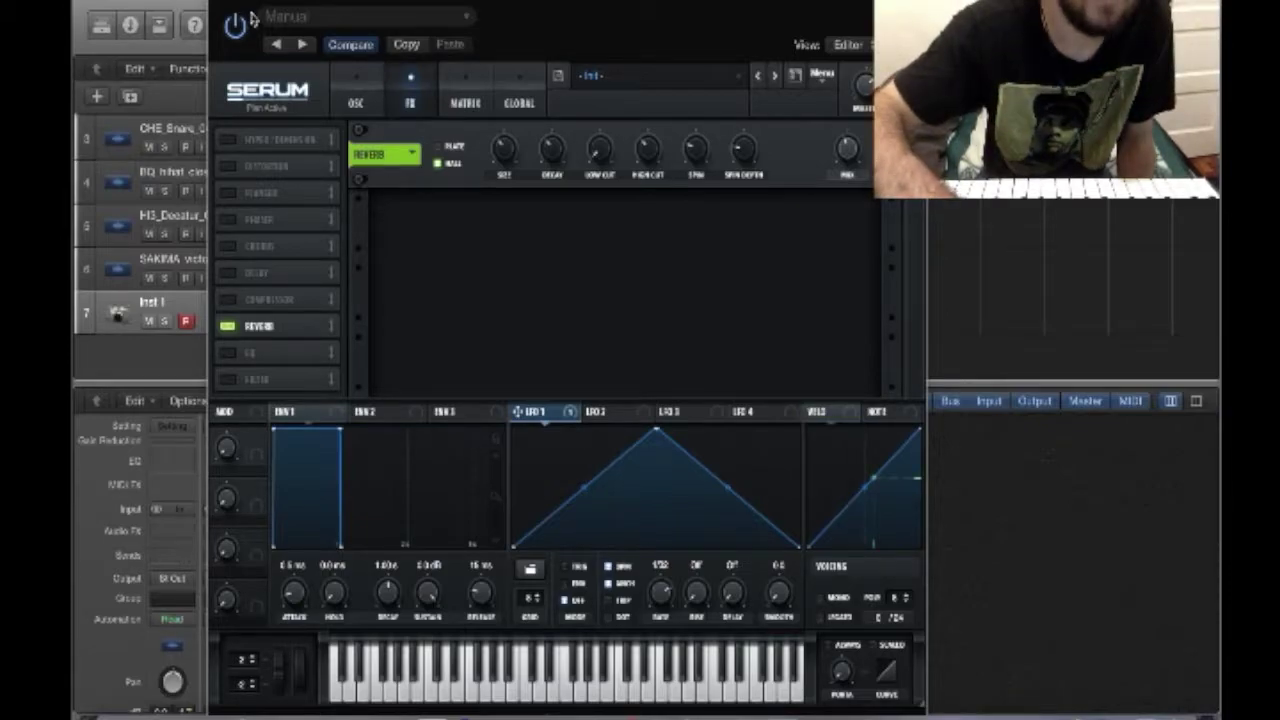
pyautogui.press('v')
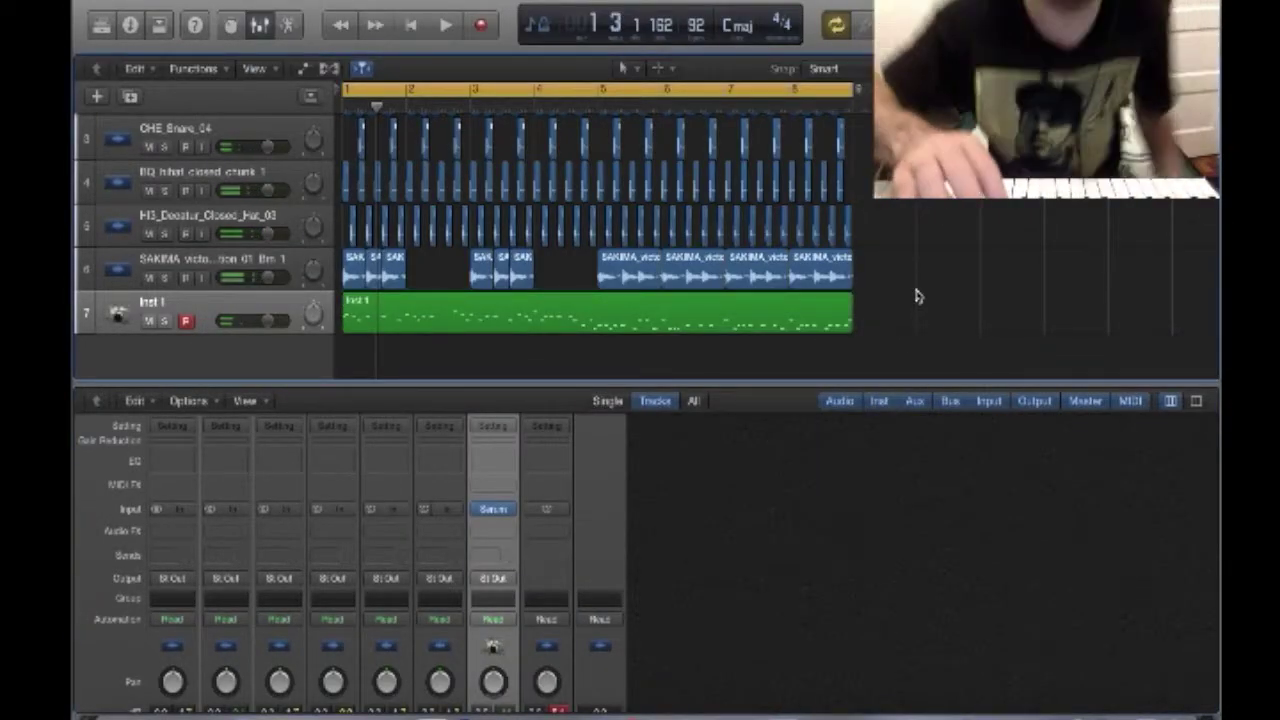
# - Quantize all notes of the Inst 1 region to 1/16 Swing D, play the beat back, and mute the LOB_92_Drums_Statue loop track
pyautogui.press('p')
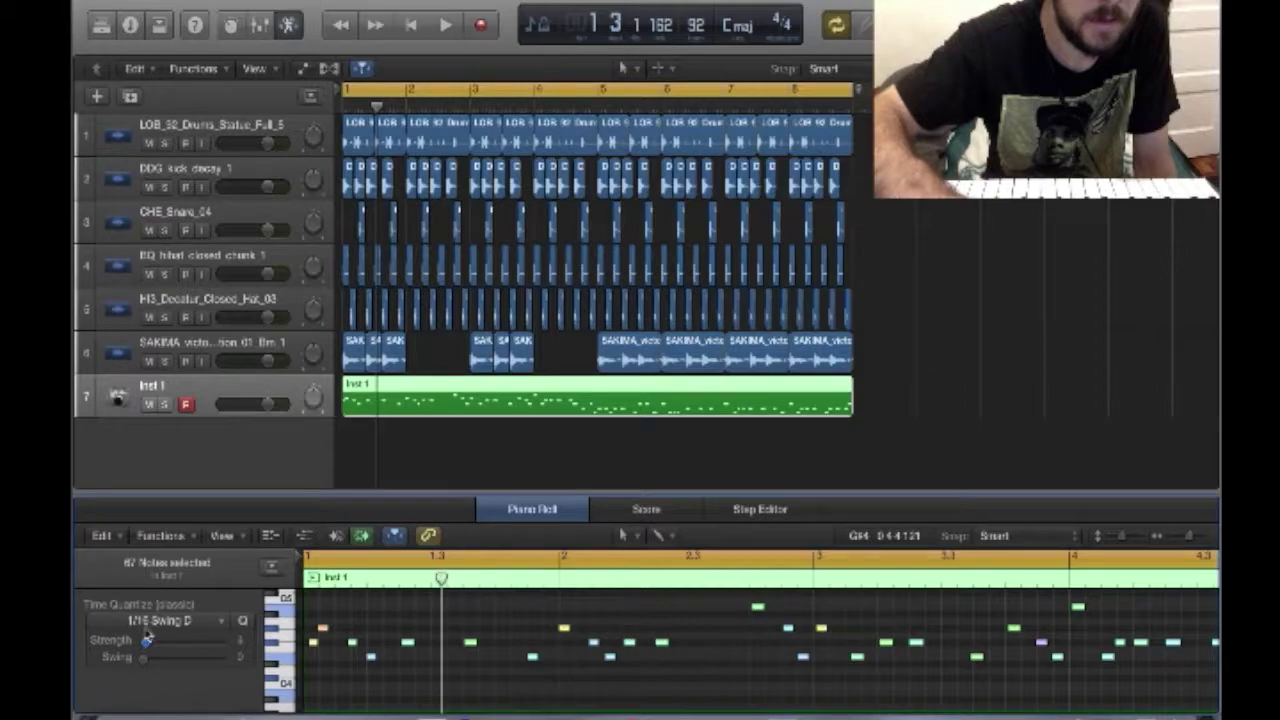
pyautogui.press('space')
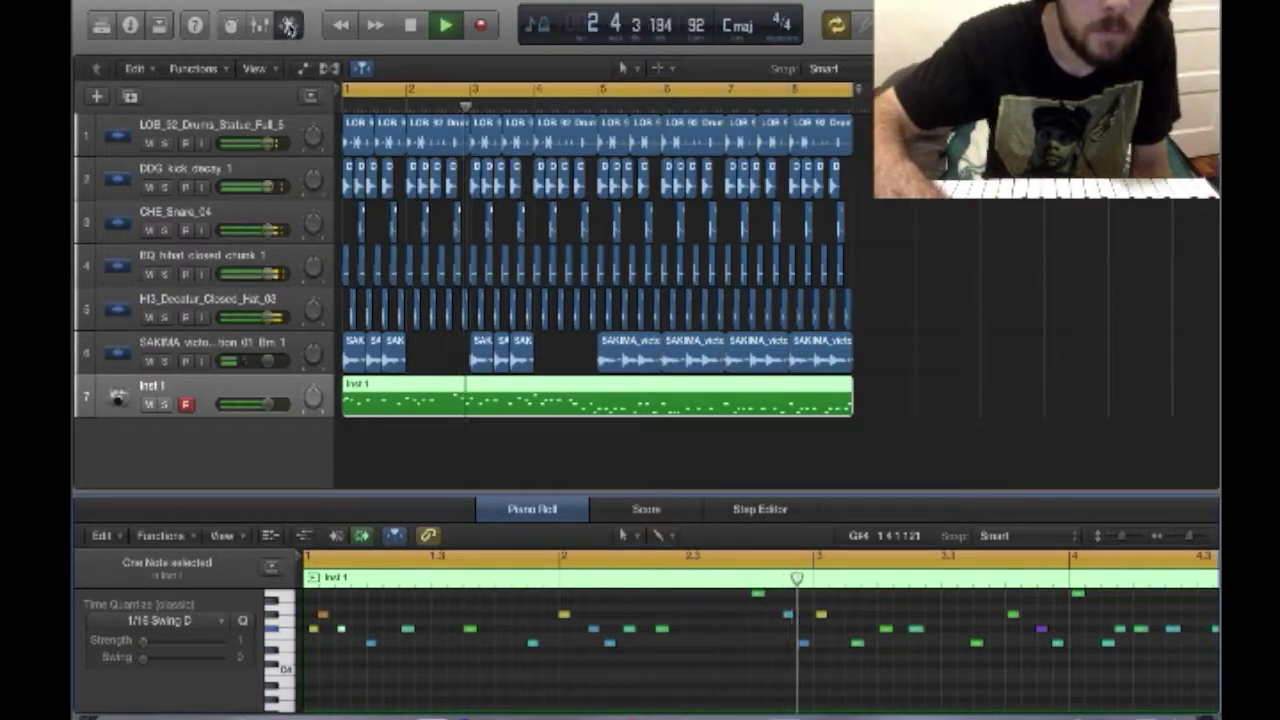
pyautogui.press('p')
pyautogui.click(149, 143)
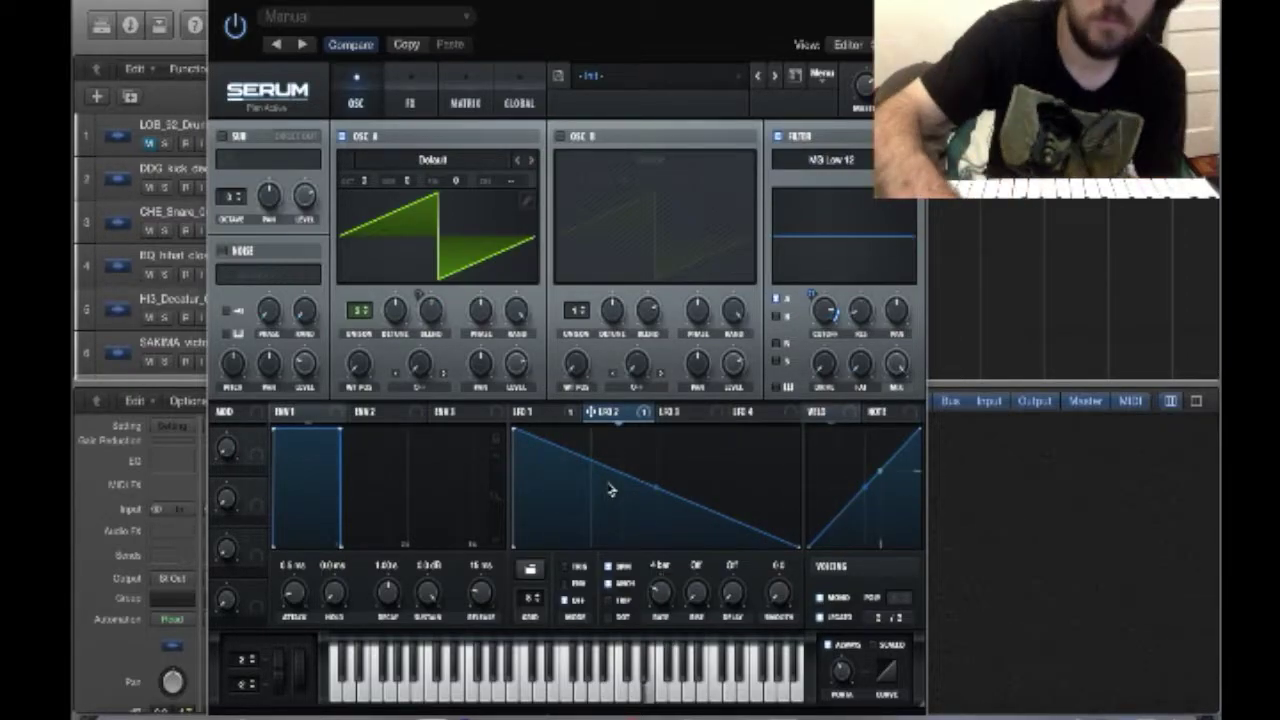
# - Reshape LFO 2 in the Inst 1 Serum into a straight ramp rising from minimum to maximum
pyautogui.moveTo(522, 443); pyautogui.dragTo(513, 548)
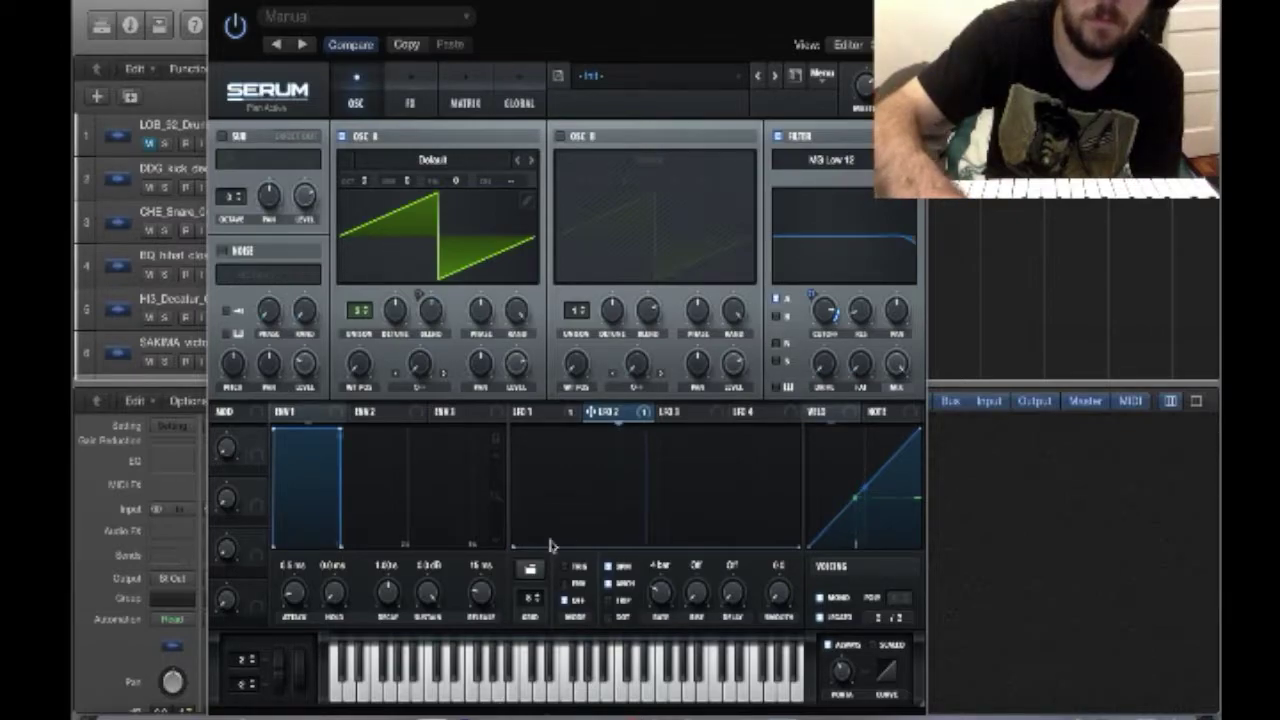
pyautogui.moveTo(787, 488); pyautogui.dragTo(786, 457)
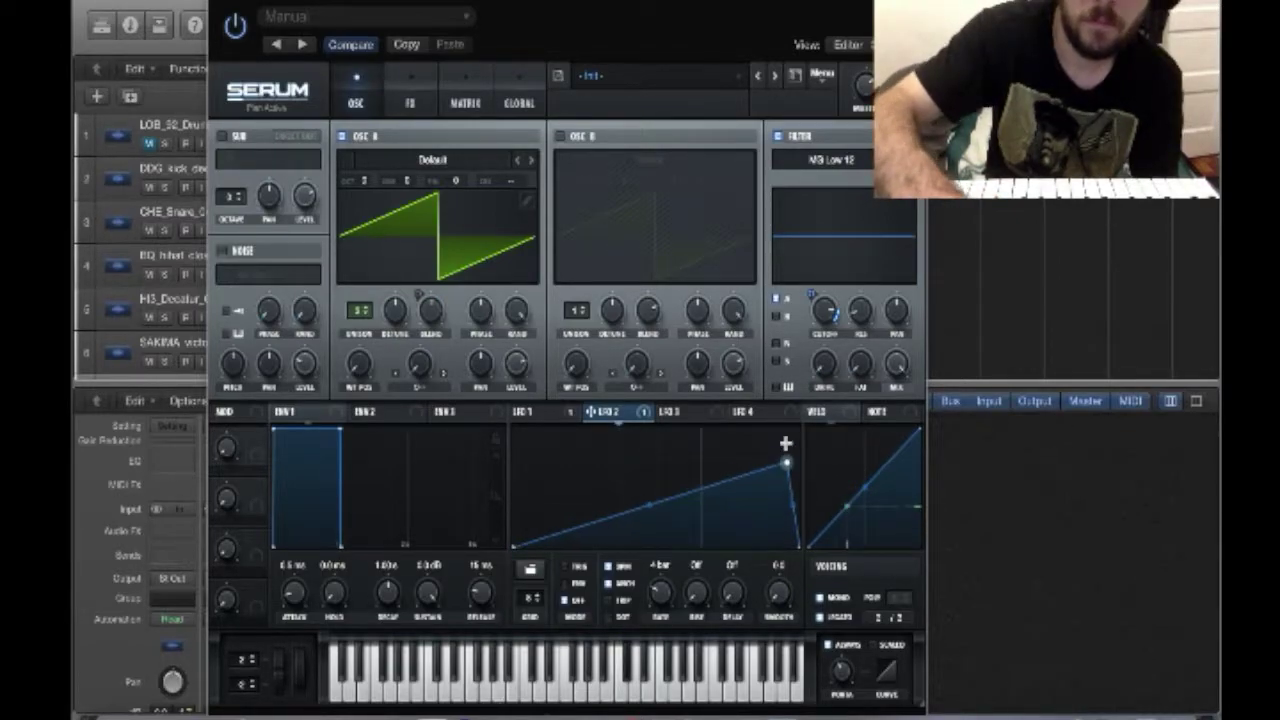
pyautogui.moveTo(786, 457); pyautogui.dragTo(790, 378)
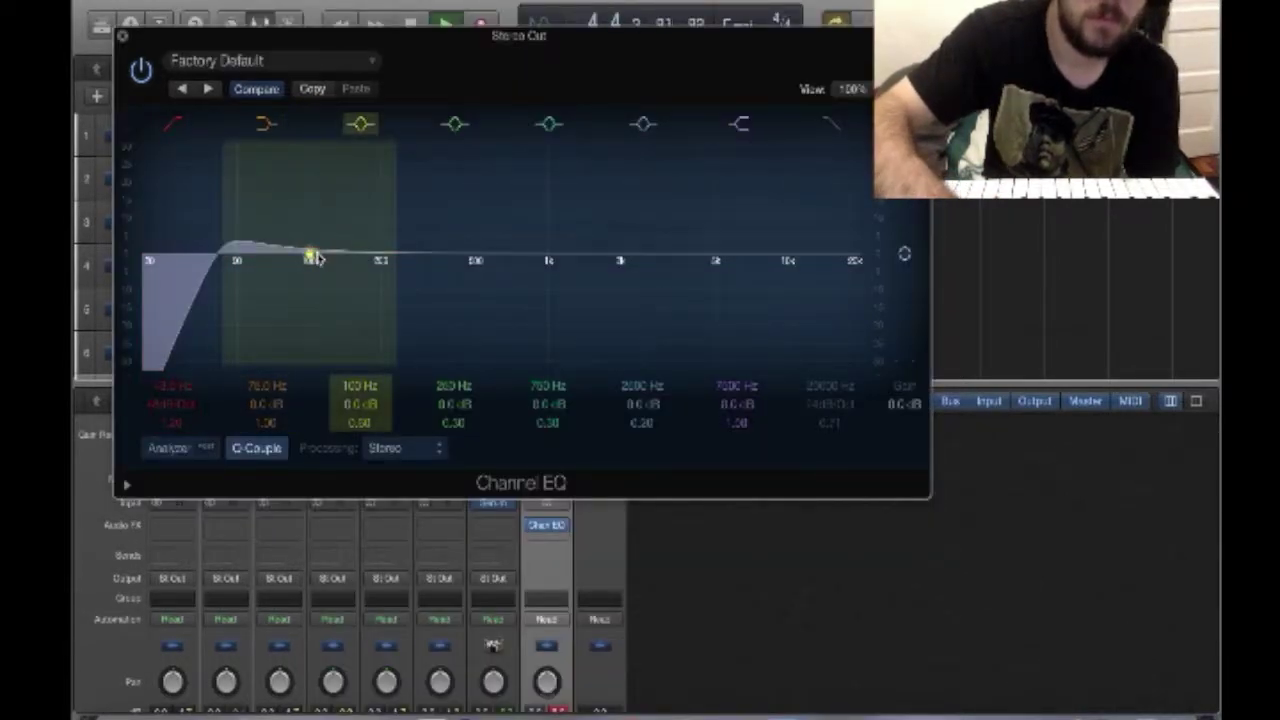
# - Shape the Stereo Out Channel EQ with +3.0 dB at 160 Hz, -5.5 dB just below 1 kHz and a +5.5 dB high shelf
pyautogui.moveTo(311, 258); pyautogui.dragTo(358, 243)
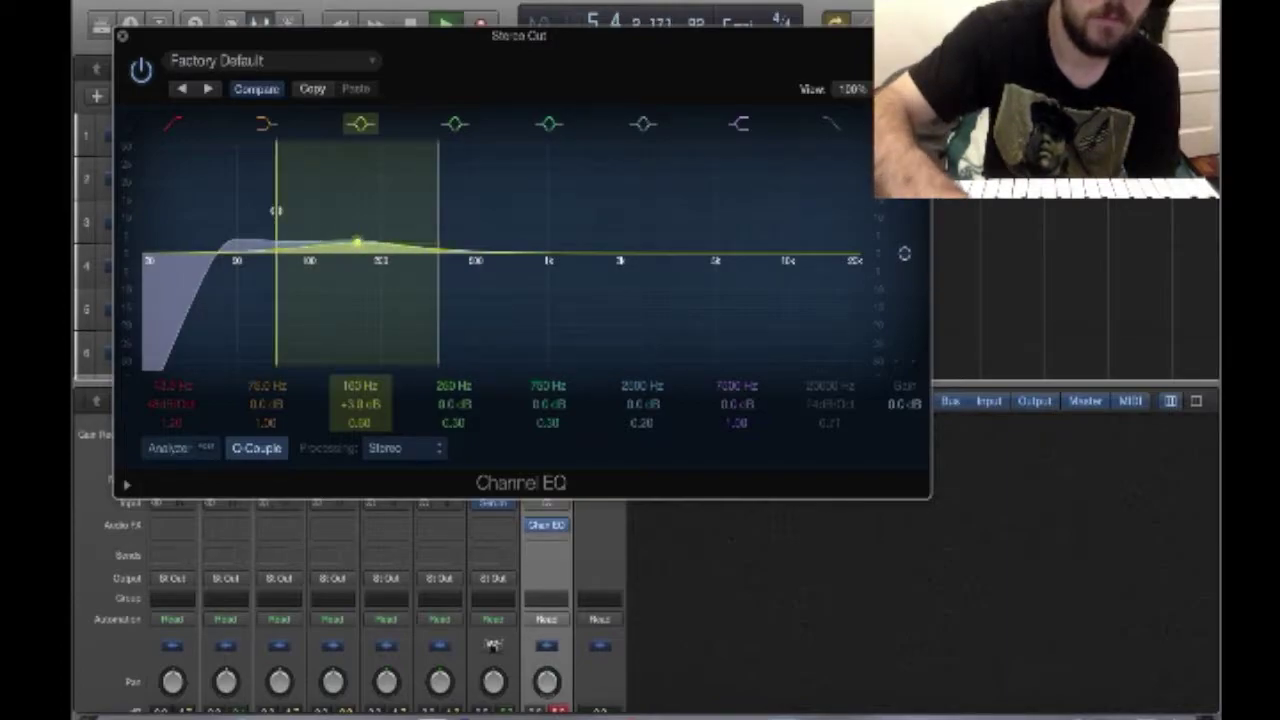
pyautogui.moveTo(530, 258); pyautogui.dragTo(553, 283)
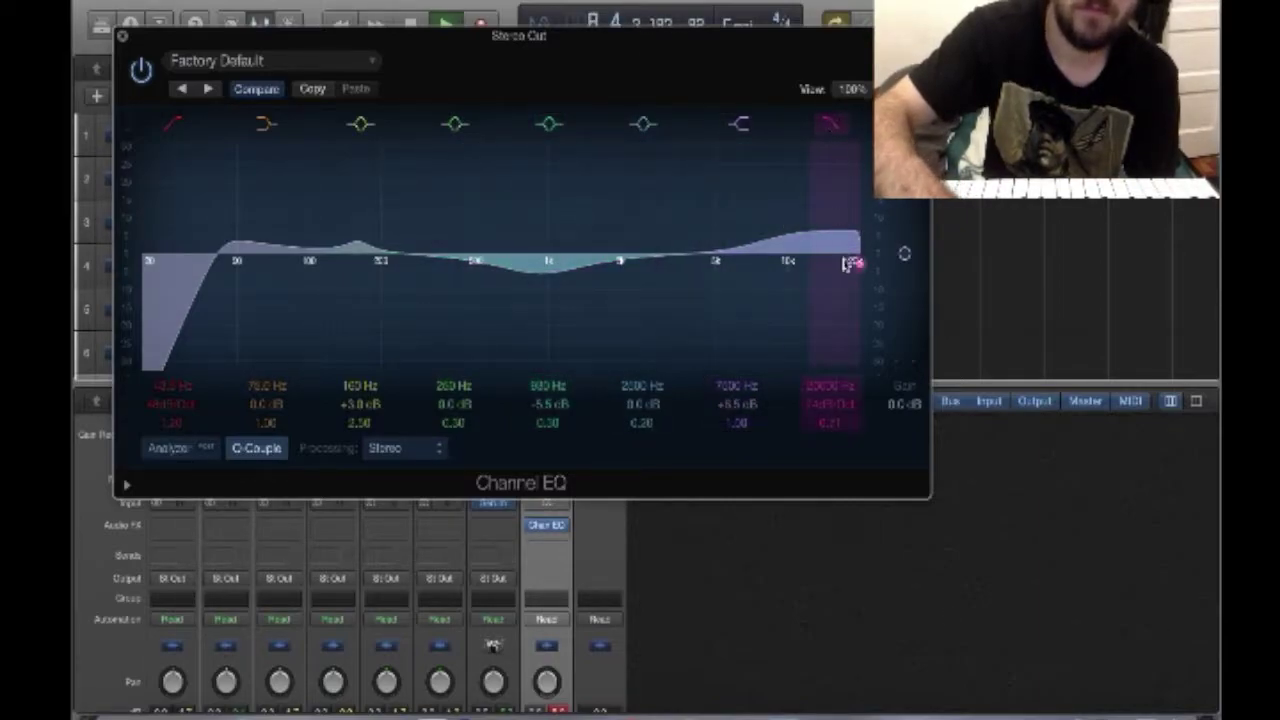
pyautogui.moveTo(855, 268); pyautogui.dragTo(566, 249)
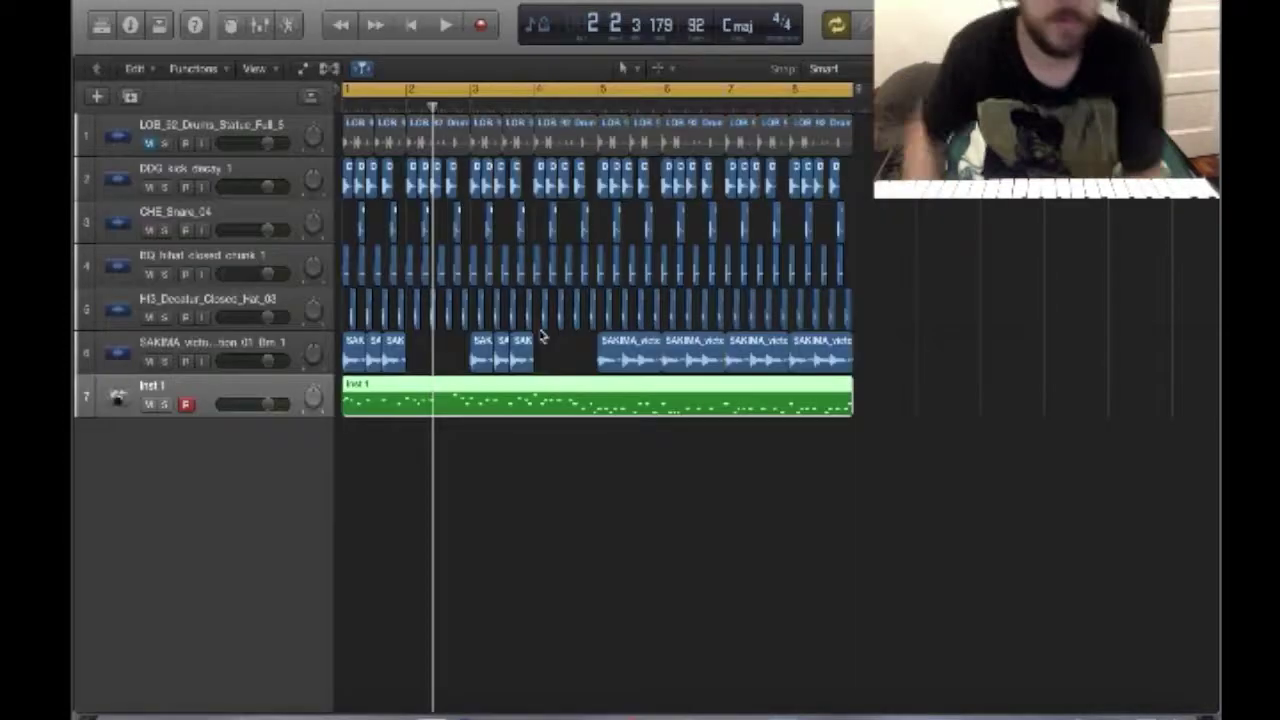
# - Add a second software instrument track below Inst 1 and load the Slide 808 setting with its Serum 808 Growl patch
pyautogui.click(447, 493)
pyautogui.press('super+d')
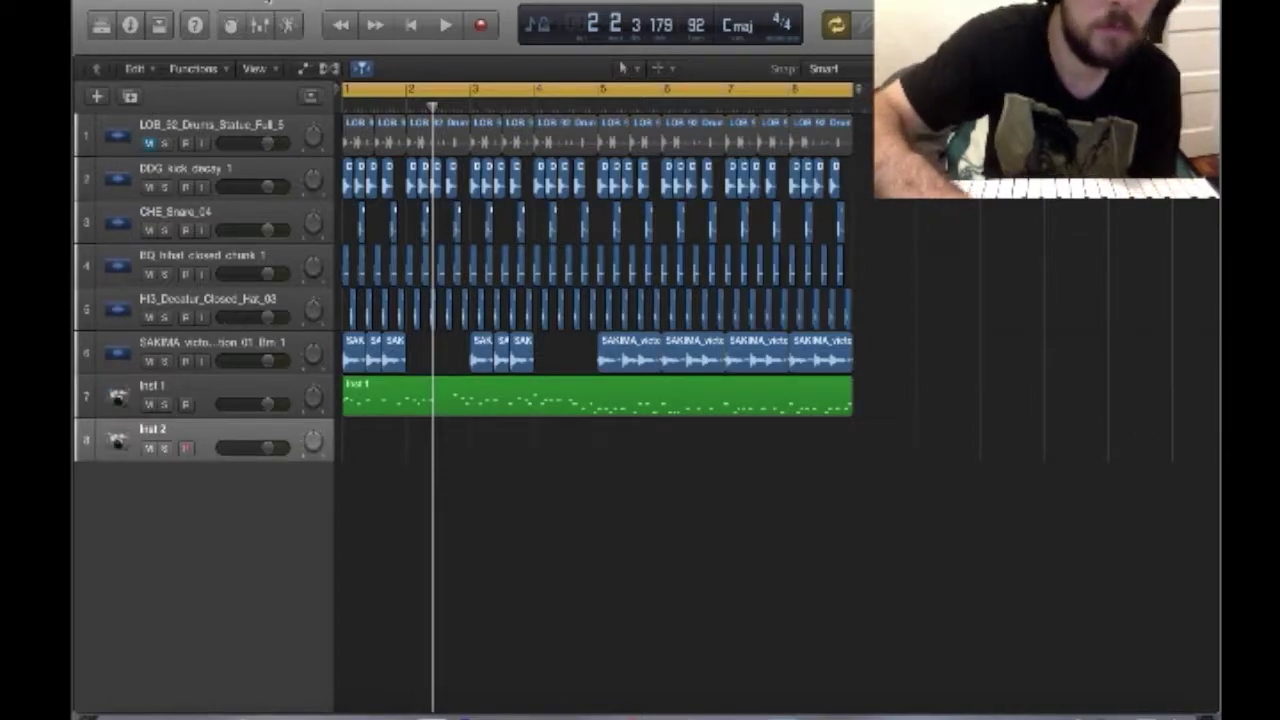
pyautogui.click(265, 30)
pyautogui.click(594, 509)
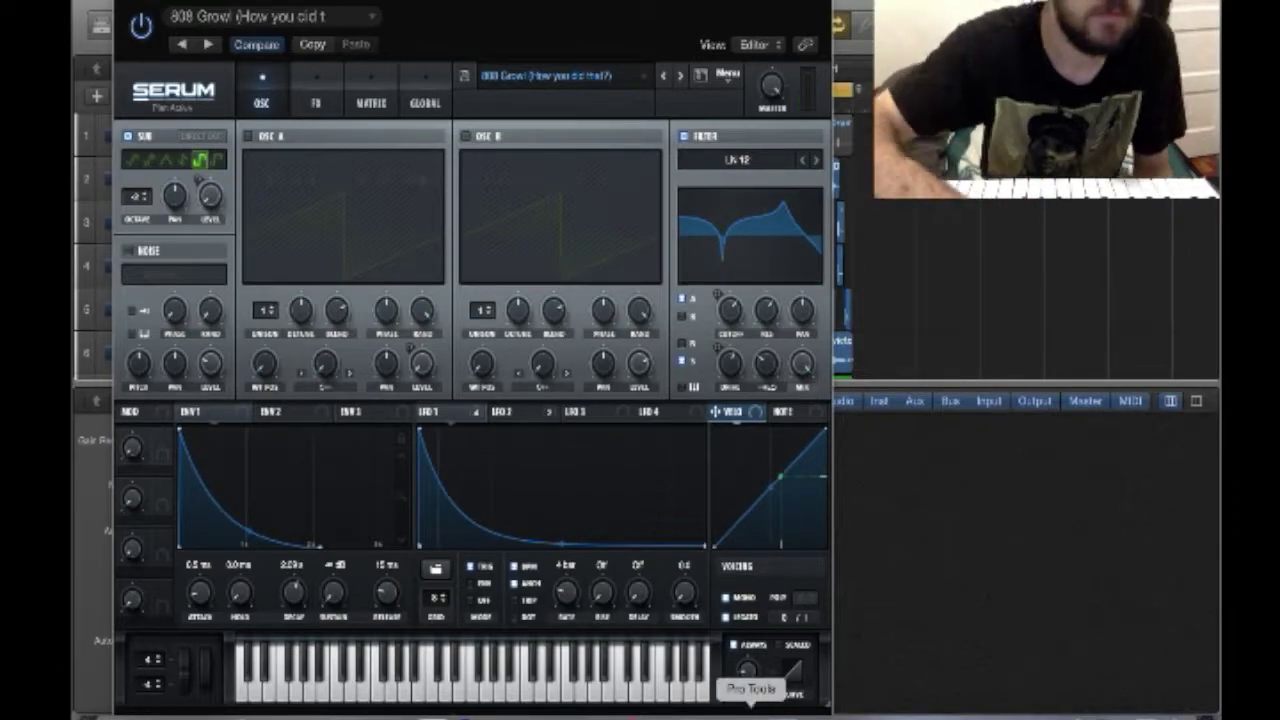
pyautogui.press('super+w')
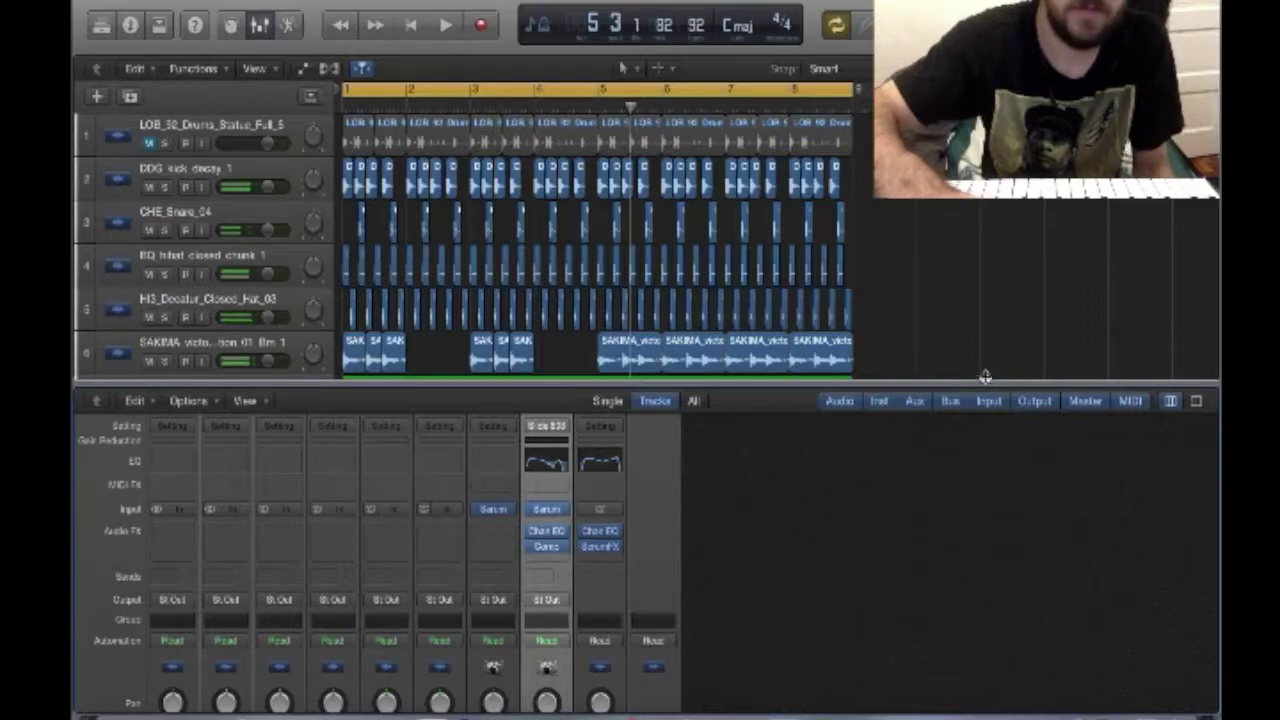
# - Repeat the Slide 808 region once at bar 5 and join both regions into a single eight-bar region
pyautogui.scroll(-5, 985, 355)
pyautogui.click(258, 24)
pyautogui.click(680, 533)
pyautogui.click(566, 451)
pyautogui.press('super+r')
pyautogui.click(633, 482)
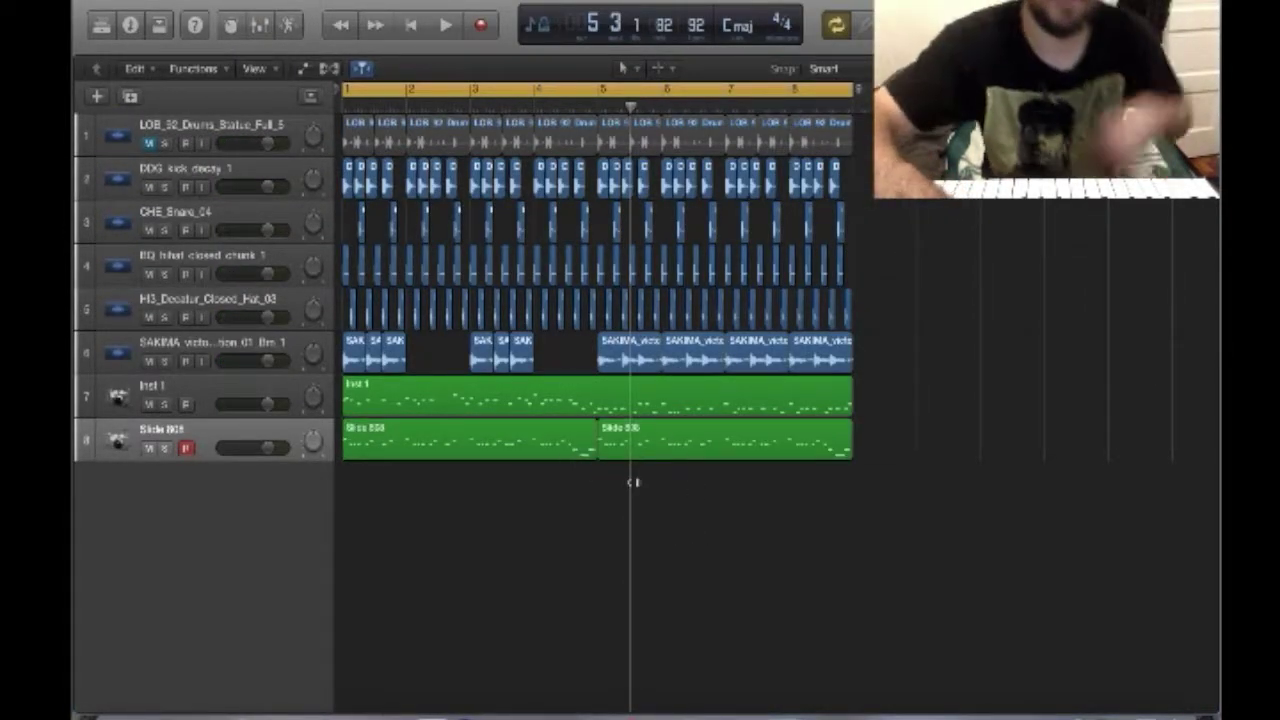
pyautogui.moveTo(633, 482); pyautogui.dragTo(563, 427)
# - Quantize all Slide 808 notes to 1/16 Swing D at strength 37 and nudge them slightly later during playback
pyautogui.press('e')
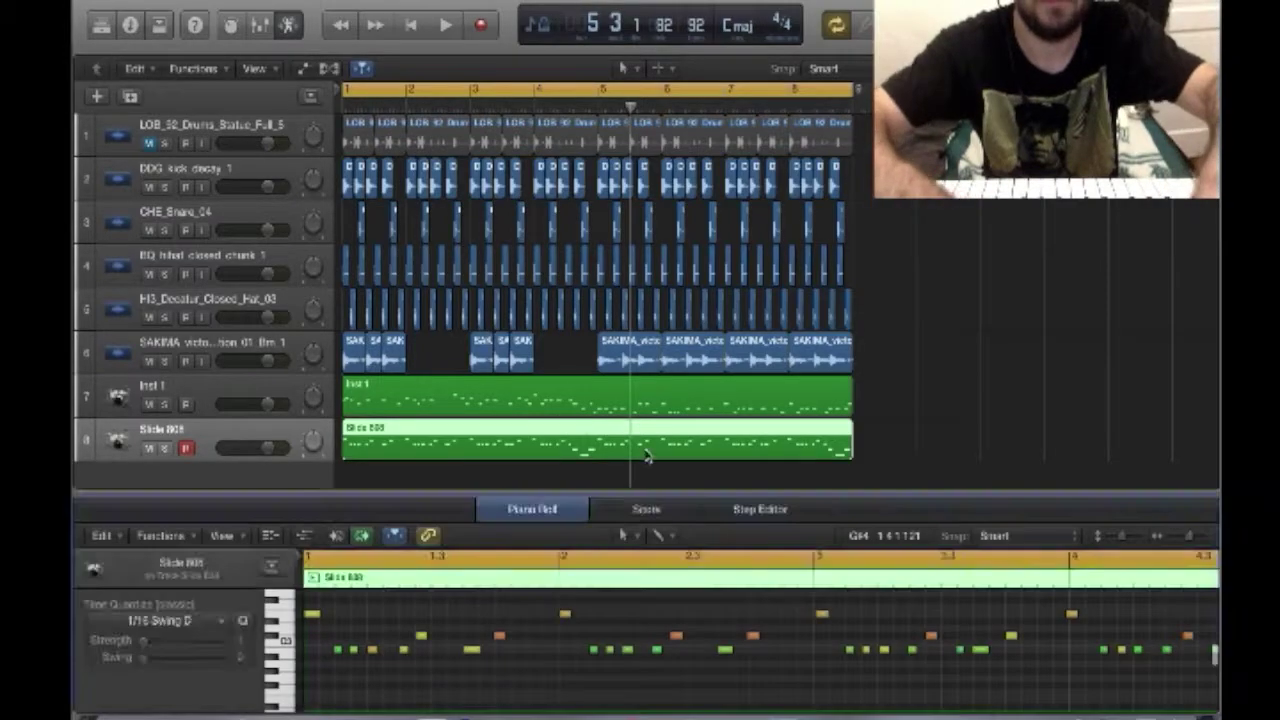
pyautogui.press('super+a')
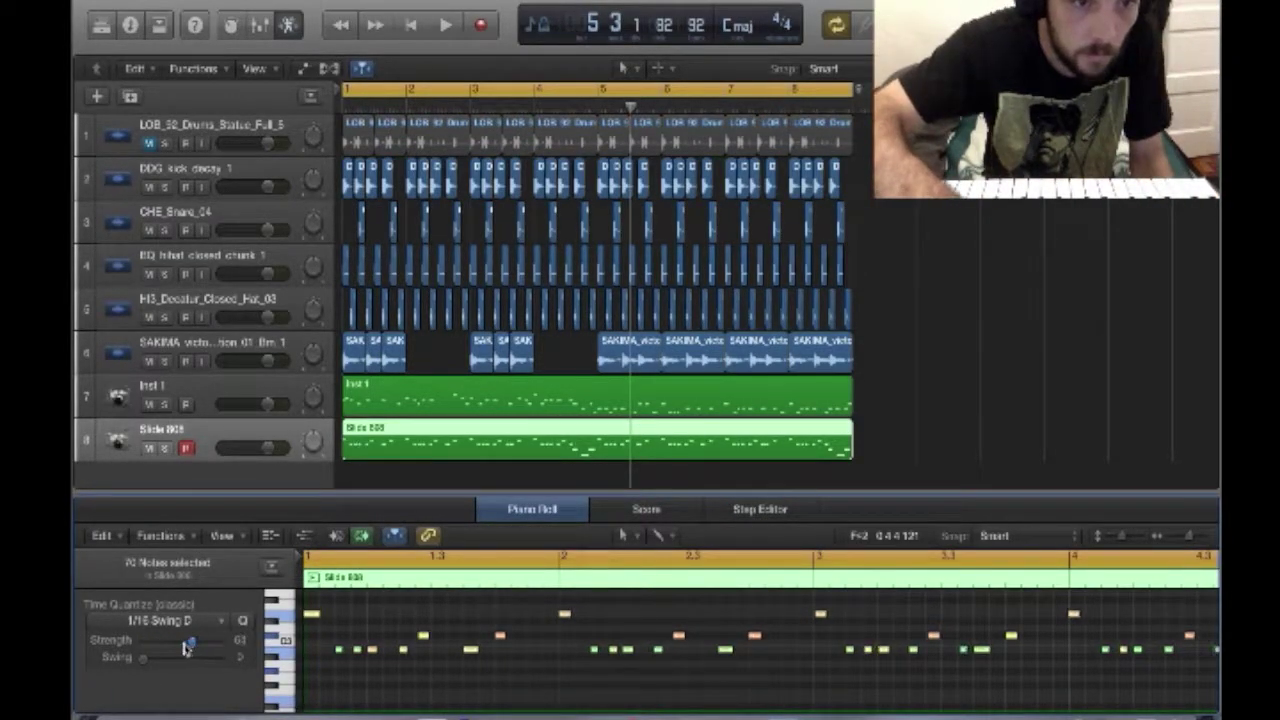
pyautogui.press('space')
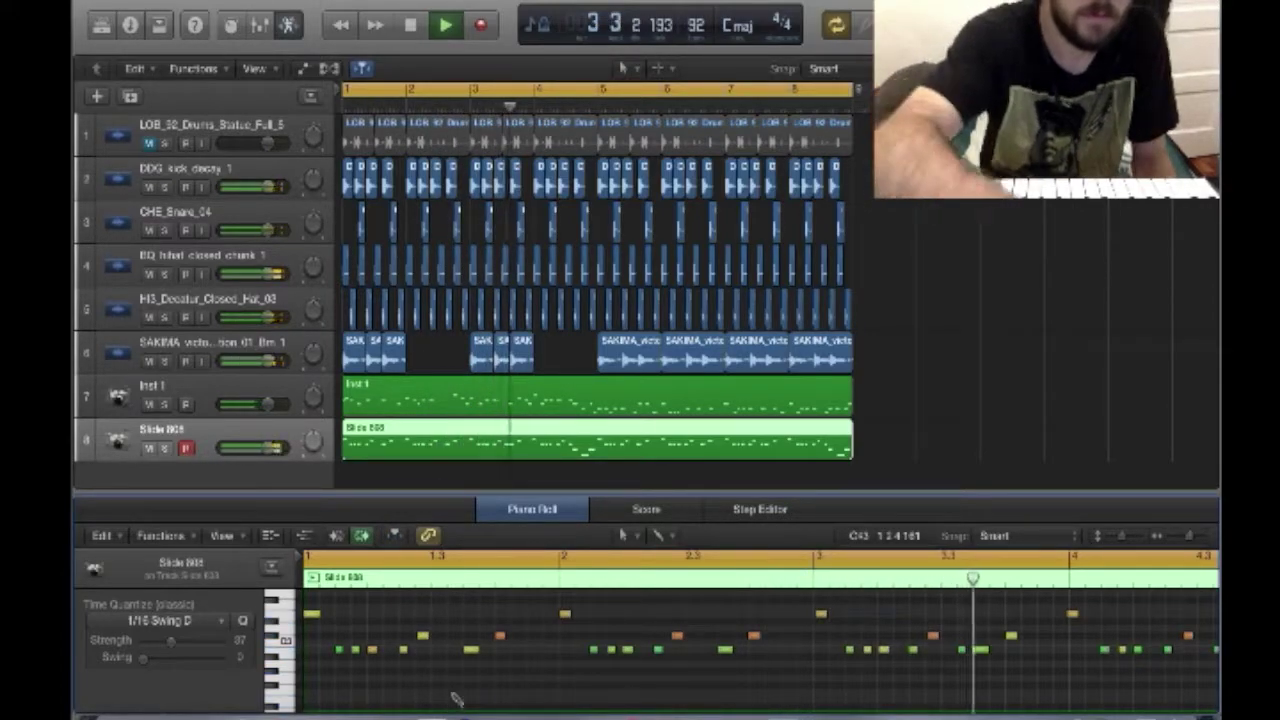
pyautogui.moveTo(424, 637); pyautogui.dragTo(428, 639)
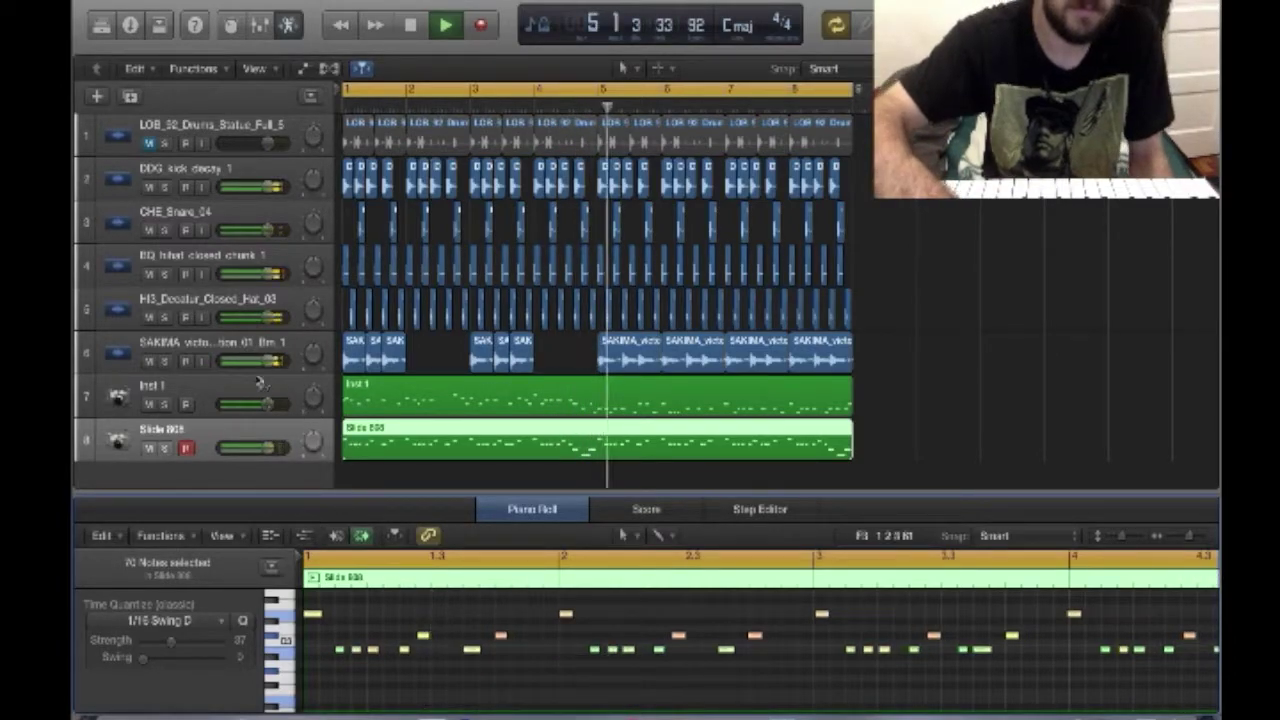
# - Give envelope 1 of the Inst 1 Serum a curved decay of about 830 ms with low sustain, and adjust its portamento time
pyautogui.click(205, 397)
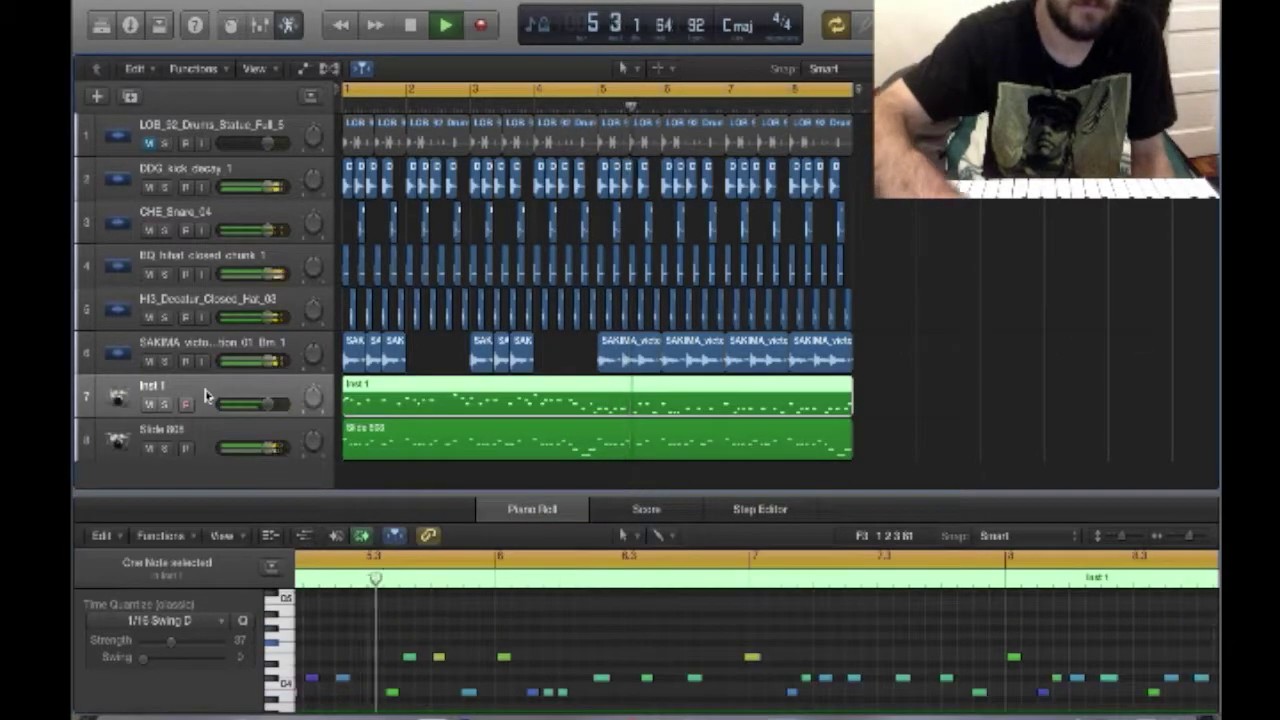
pyautogui.click(259, 24)
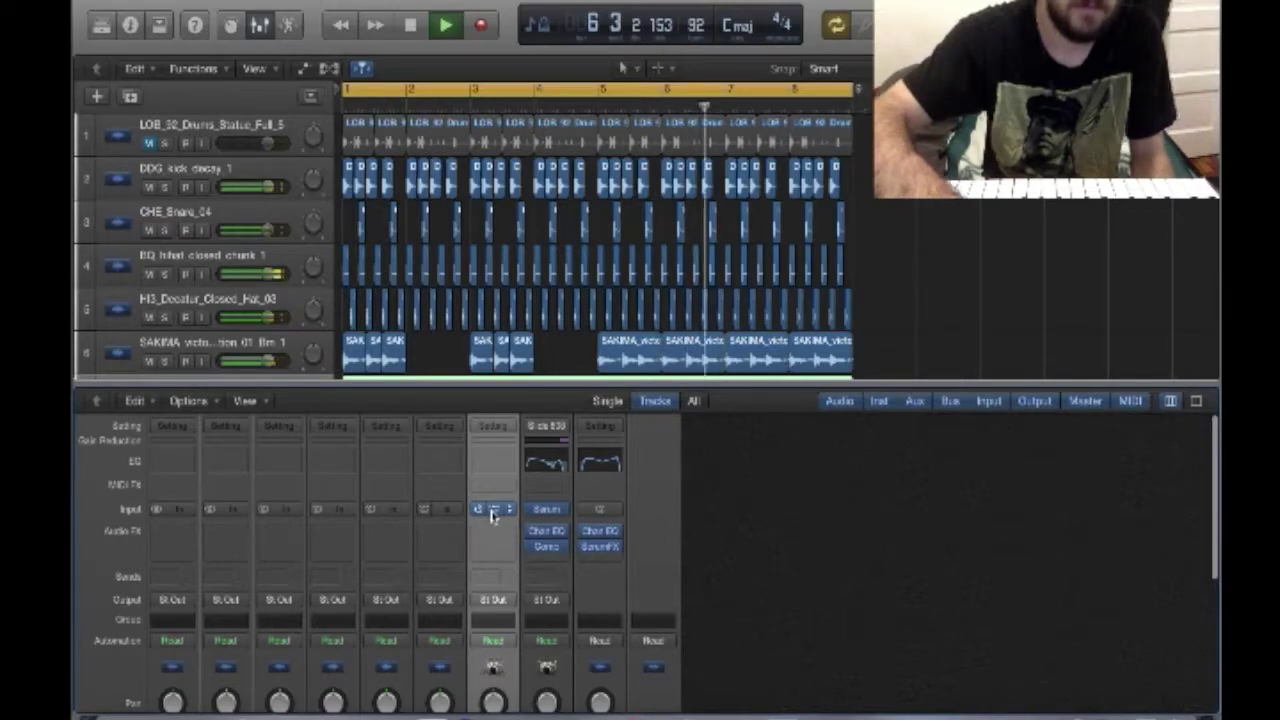
pyautogui.click(493, 510)
pyautogui.moveTo(341, 430); pyautogui.dragTo(328, 535)
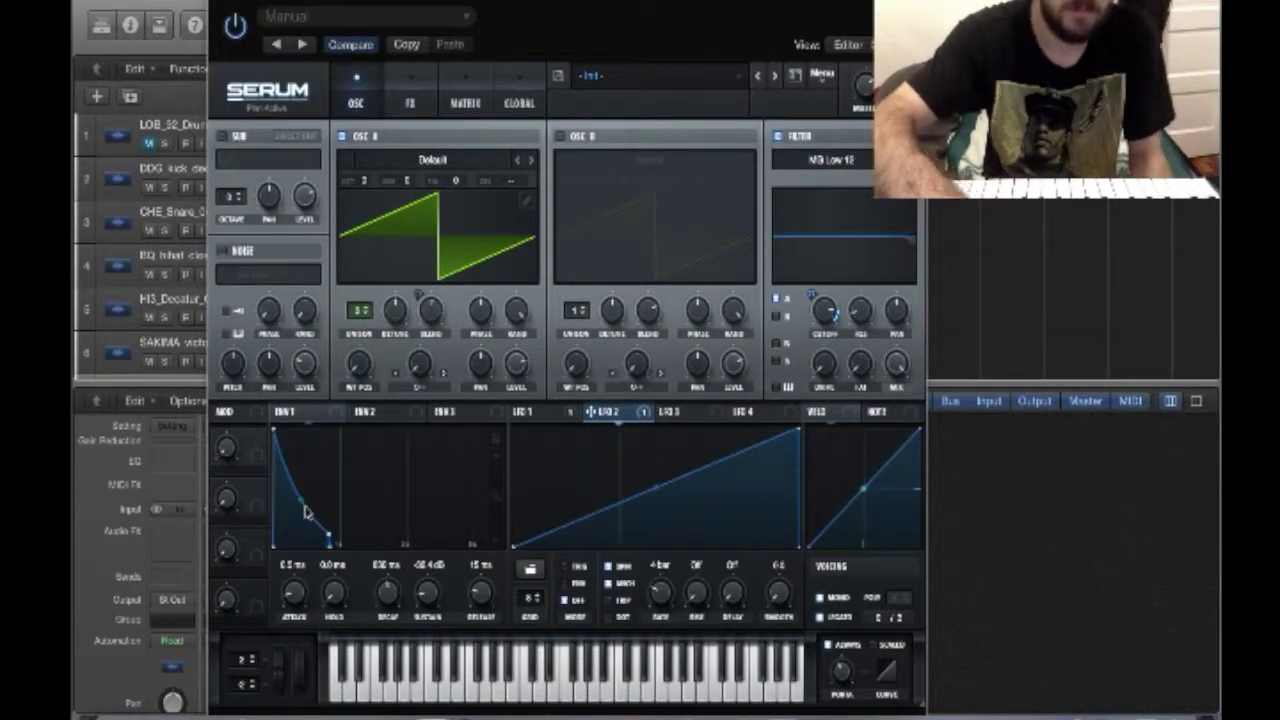
pyautogui.moveTo(842, 673)
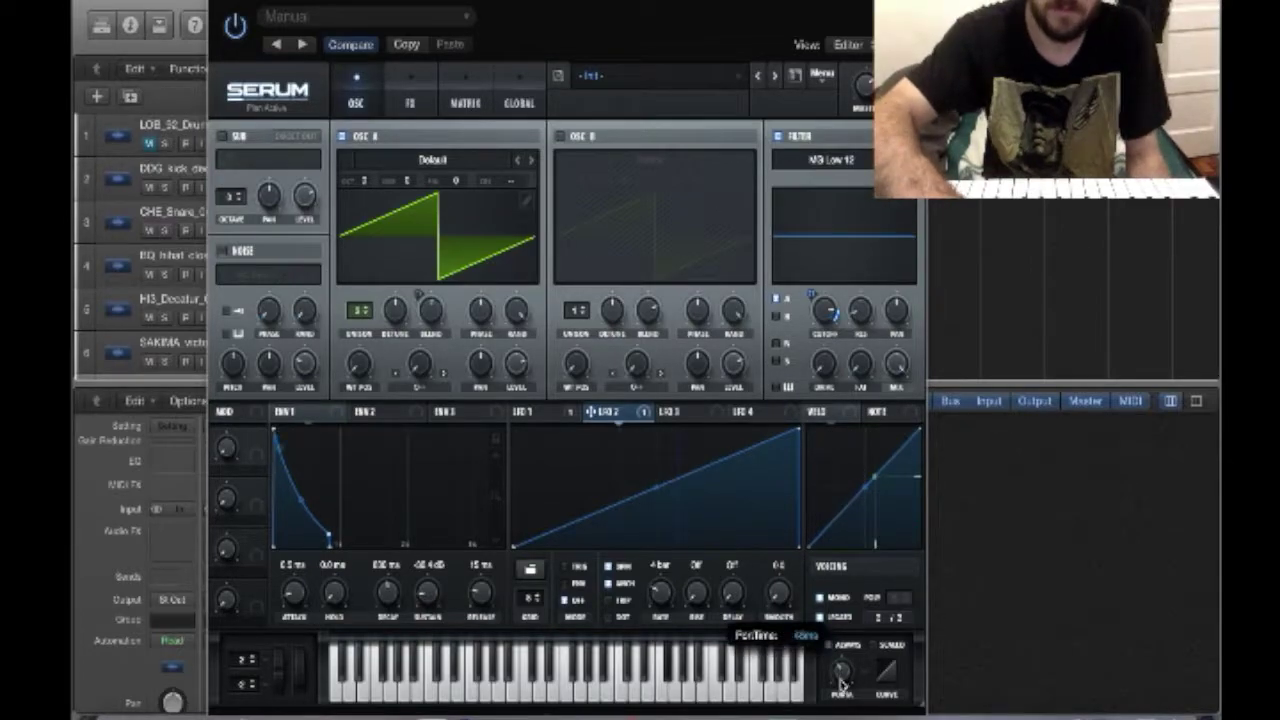
pyautogui.click(215, 3)
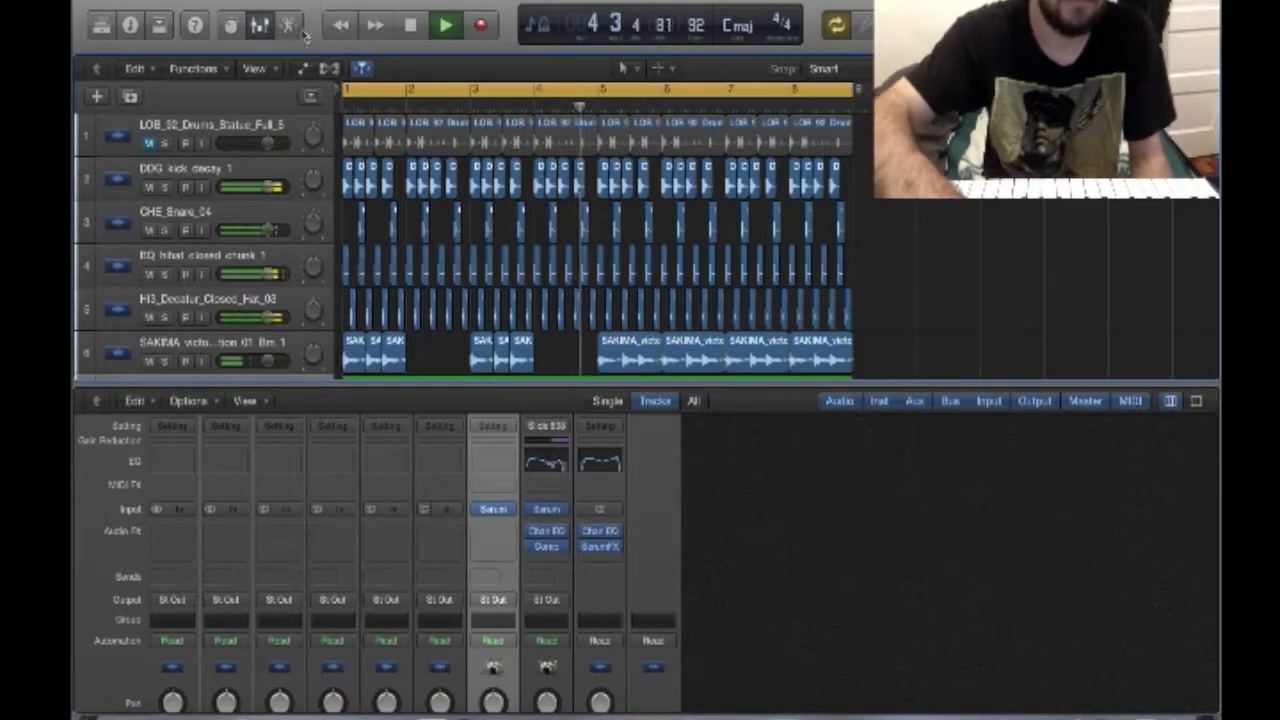
# - Turn on the compressor in the Stereo Out SerumFX and set its threshold to about -6.3 dB
pyautogui.scroll(-5, 493, 535)
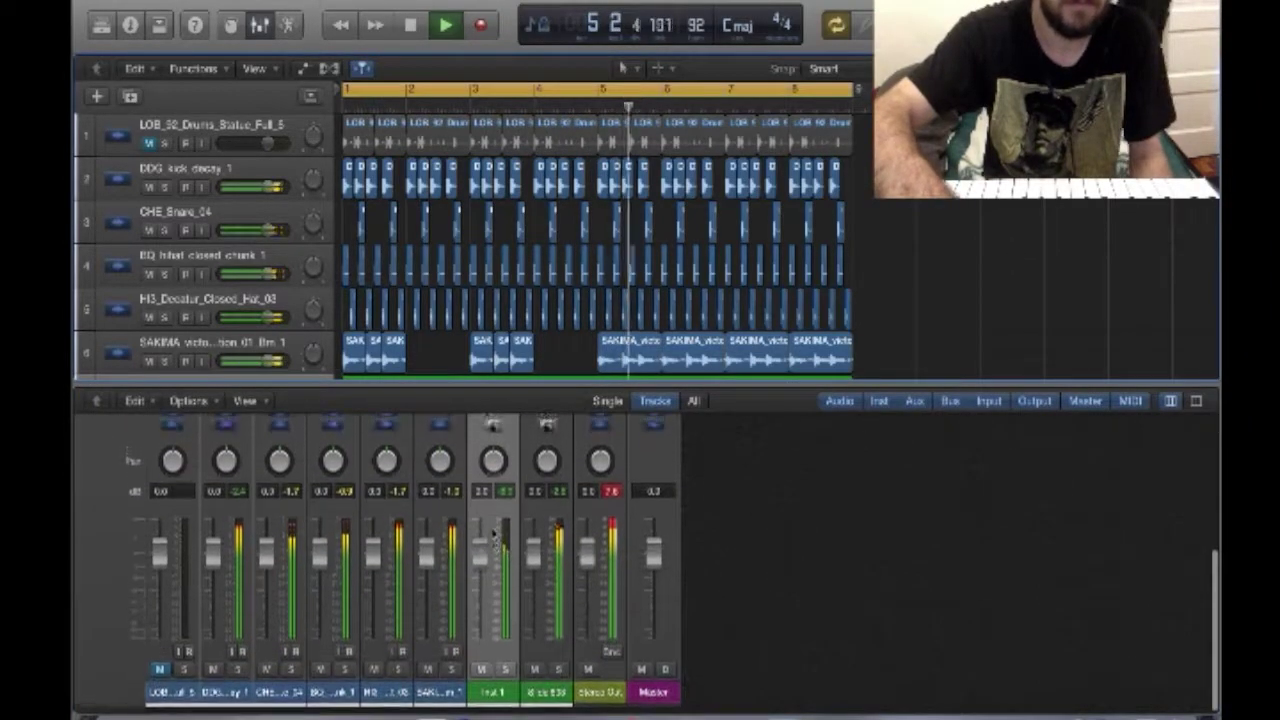
pyautogui.click(605, 465)
pyautogui.scroll(5, 600, 540)
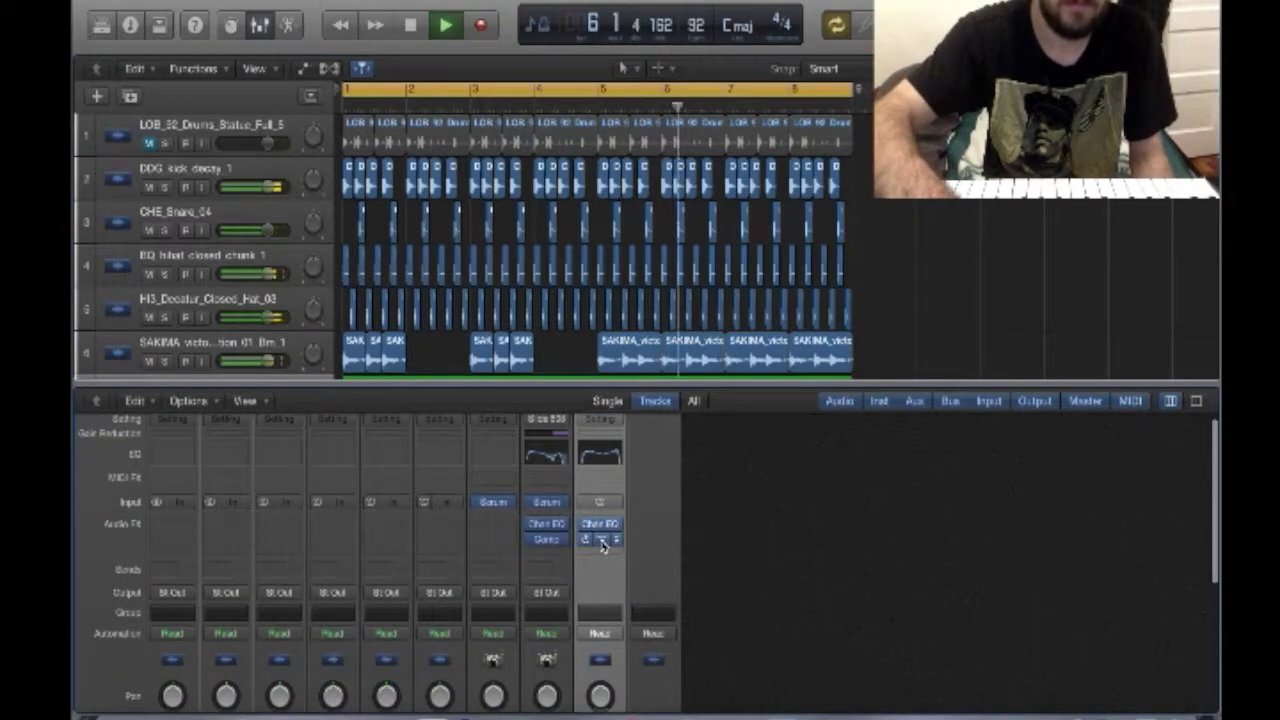
pyautogui.click(602, 541)
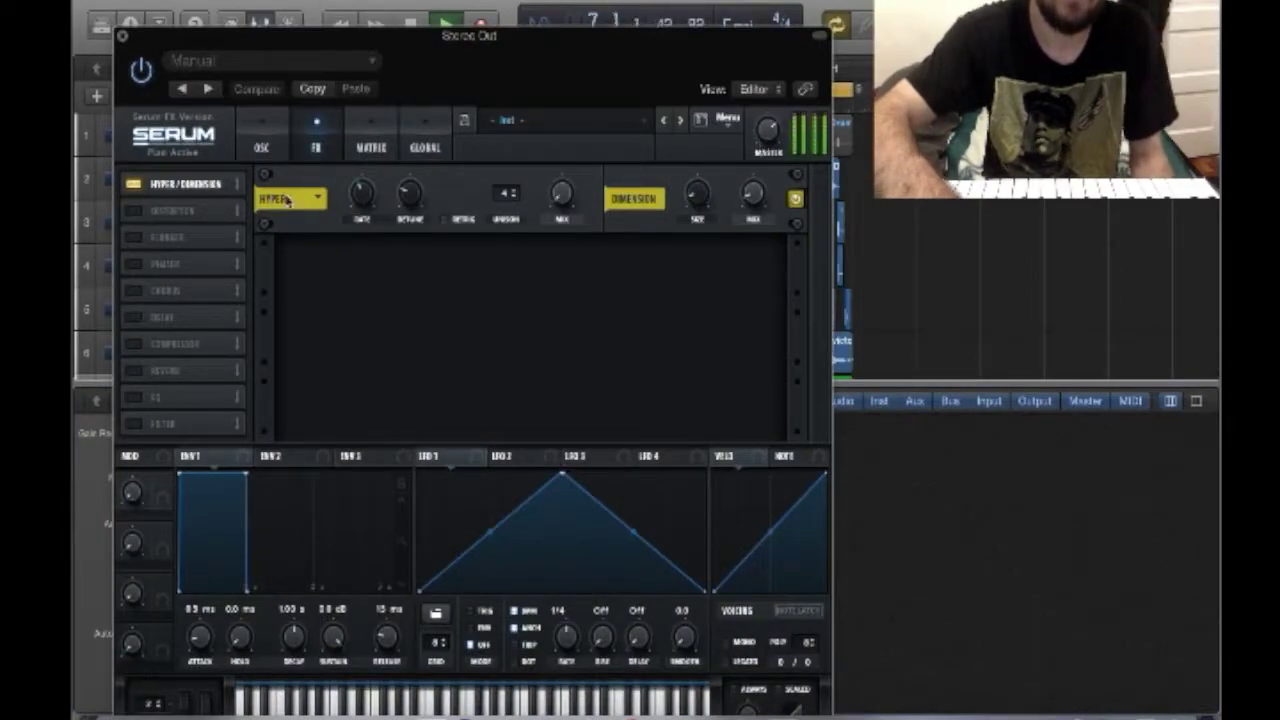
pyautogui.click(140, 346)
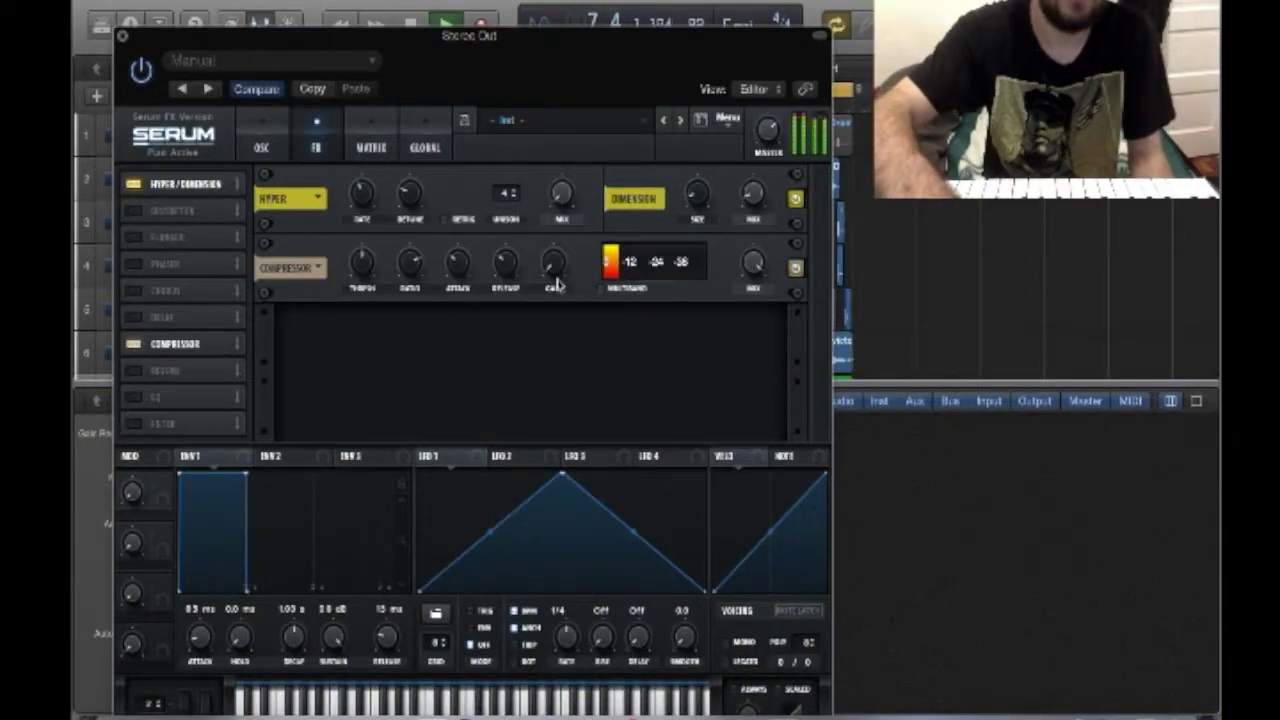
pyautogui.moveTo(358, 265)
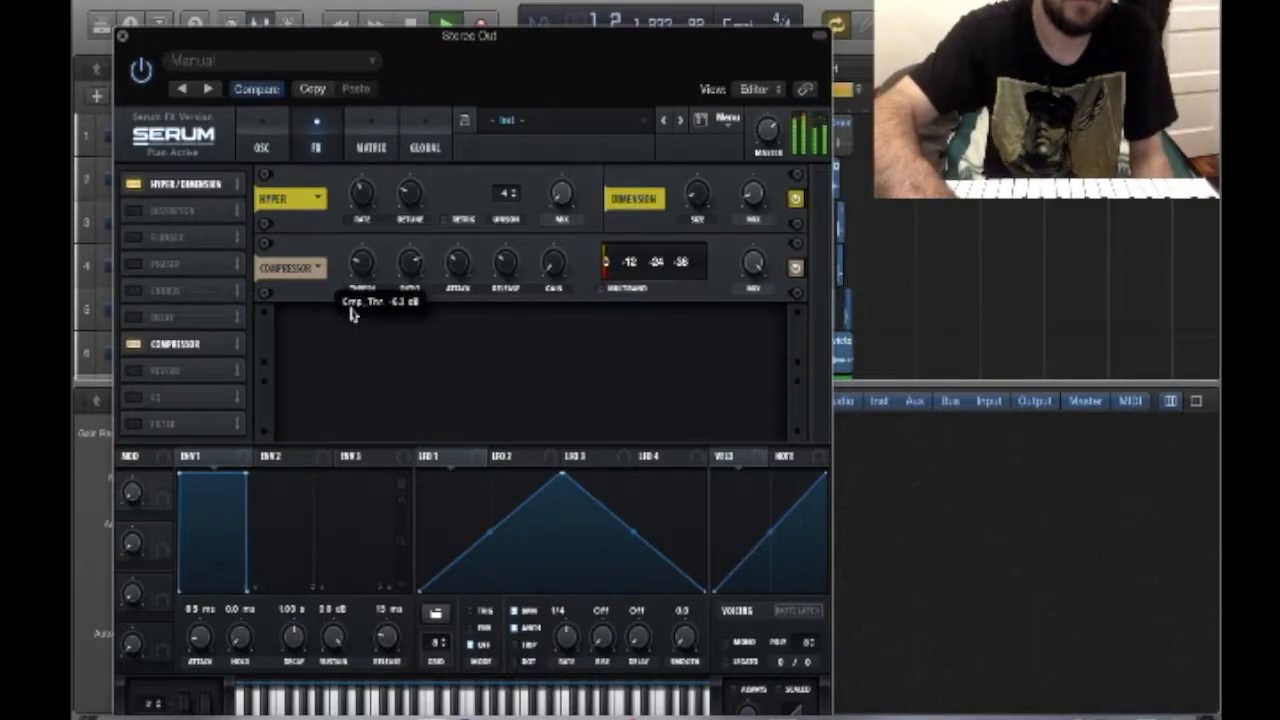
pyautogui.click(121, 37)
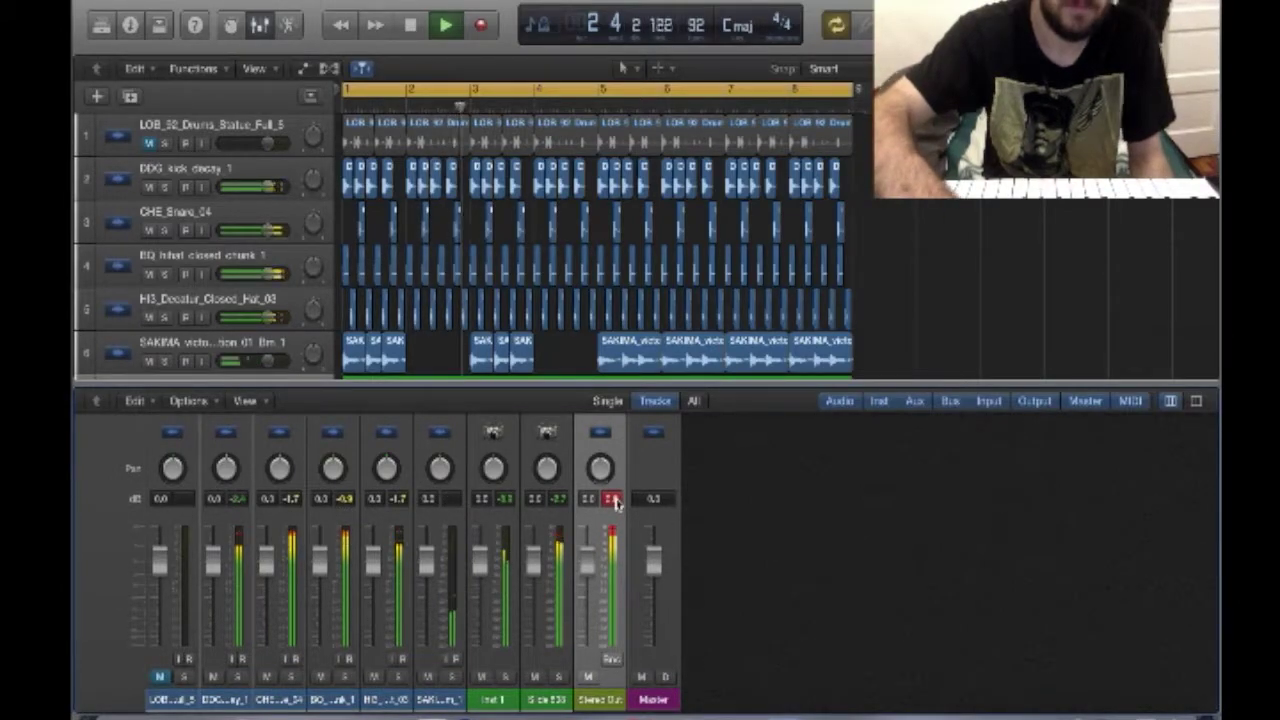
# - Add a Limiter after SerumFX on the Stereo Out channel and set its gain to about +3.5 dB
pyautogui.scroll(5, 612, 502)
pyautogui.click(597, 566)
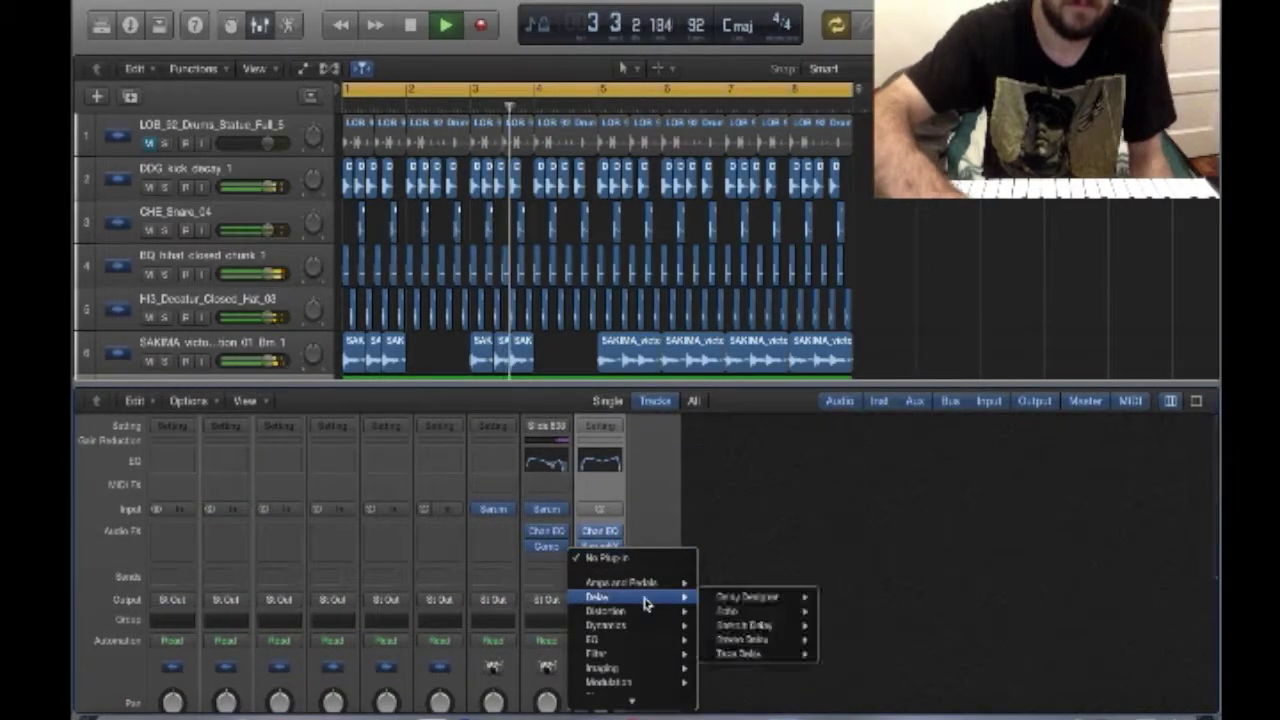
pyautogui.moveTo(610, 547)
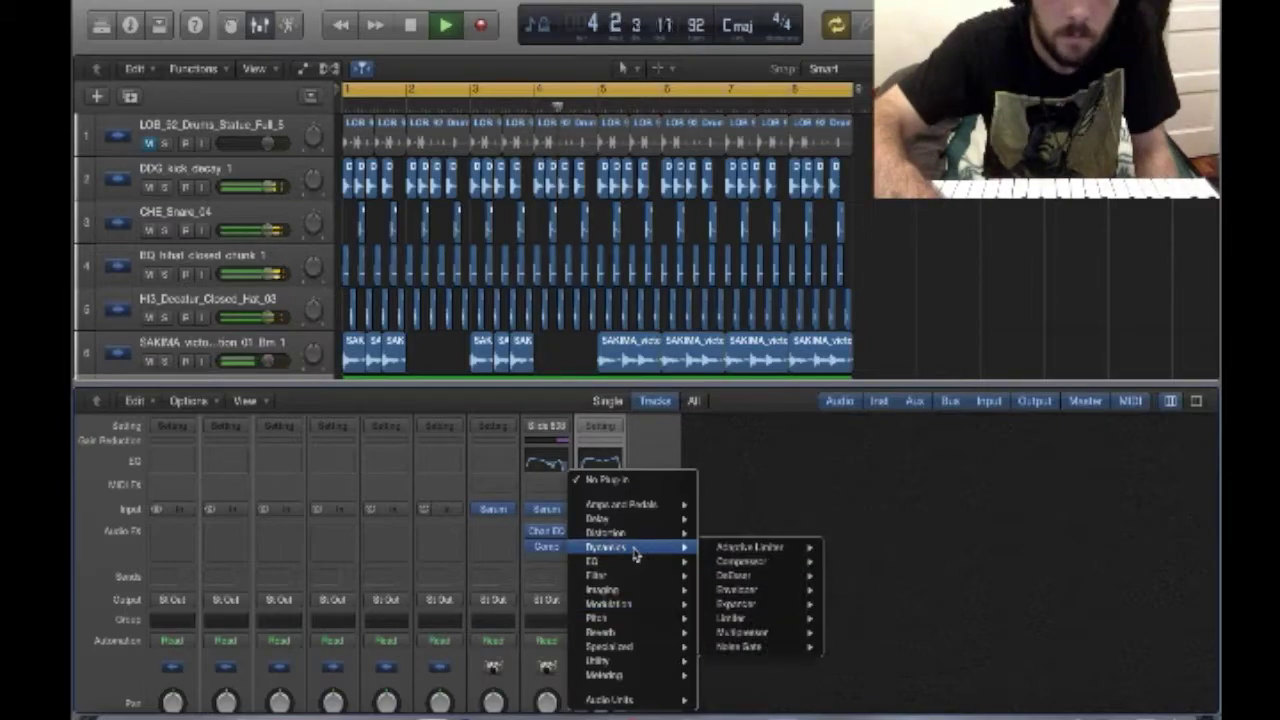
pyautogui.click(760, 620)
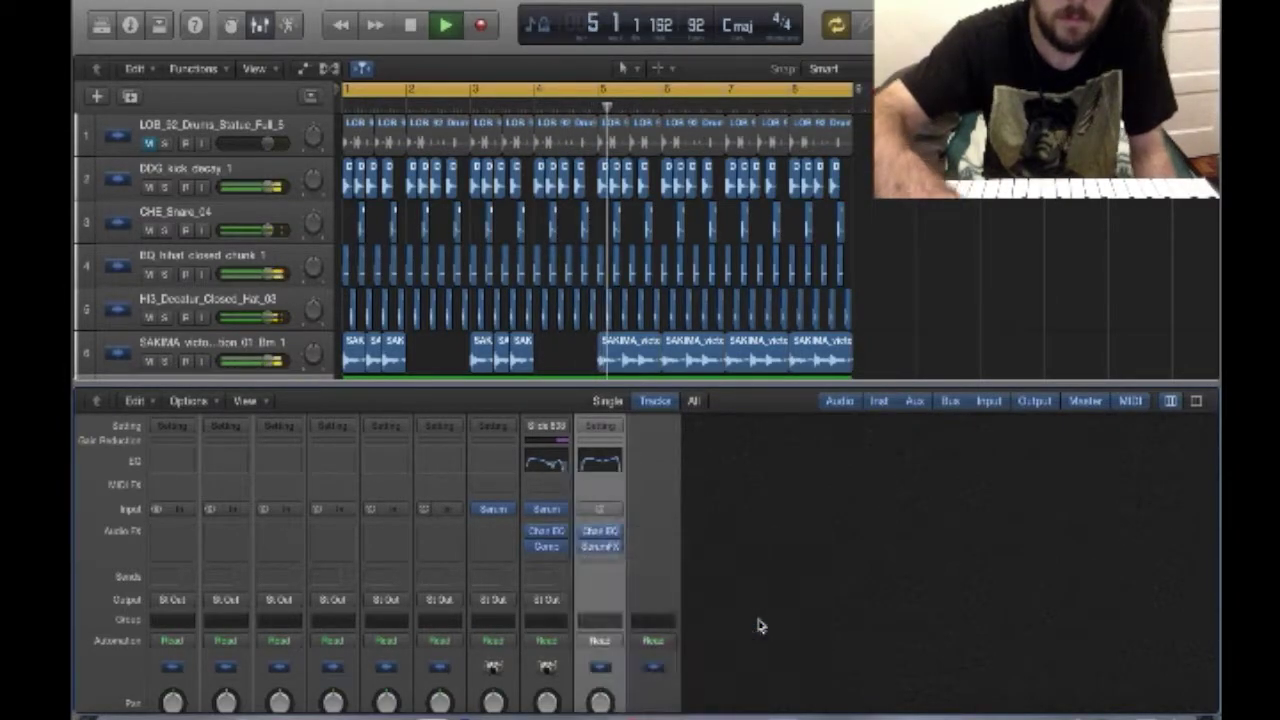
pyautogui.moveTo(408, 232); pyautogui.dragTo(408, 197)
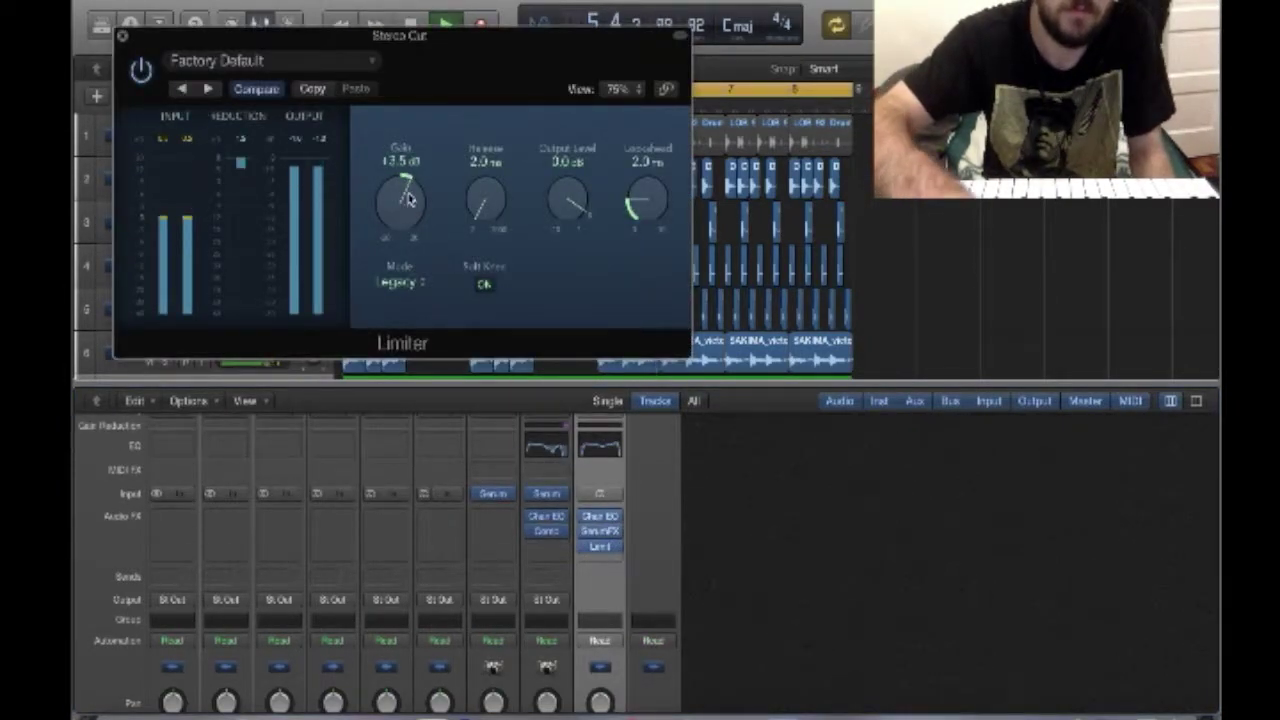
pyautogui.click(600, 546)
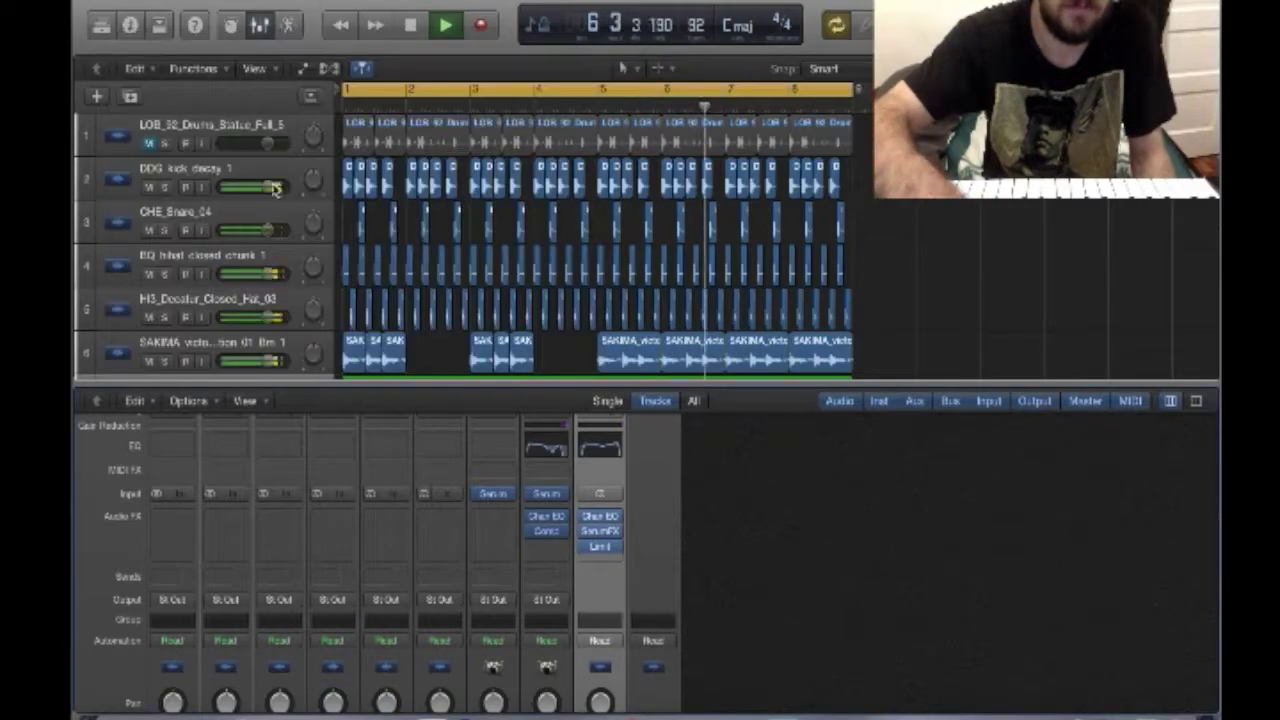
# - Hide the mixer and stop playback
pyautogui.scroll(-5, 612, 506)
pyautogui.scroll(5, 612, 506)
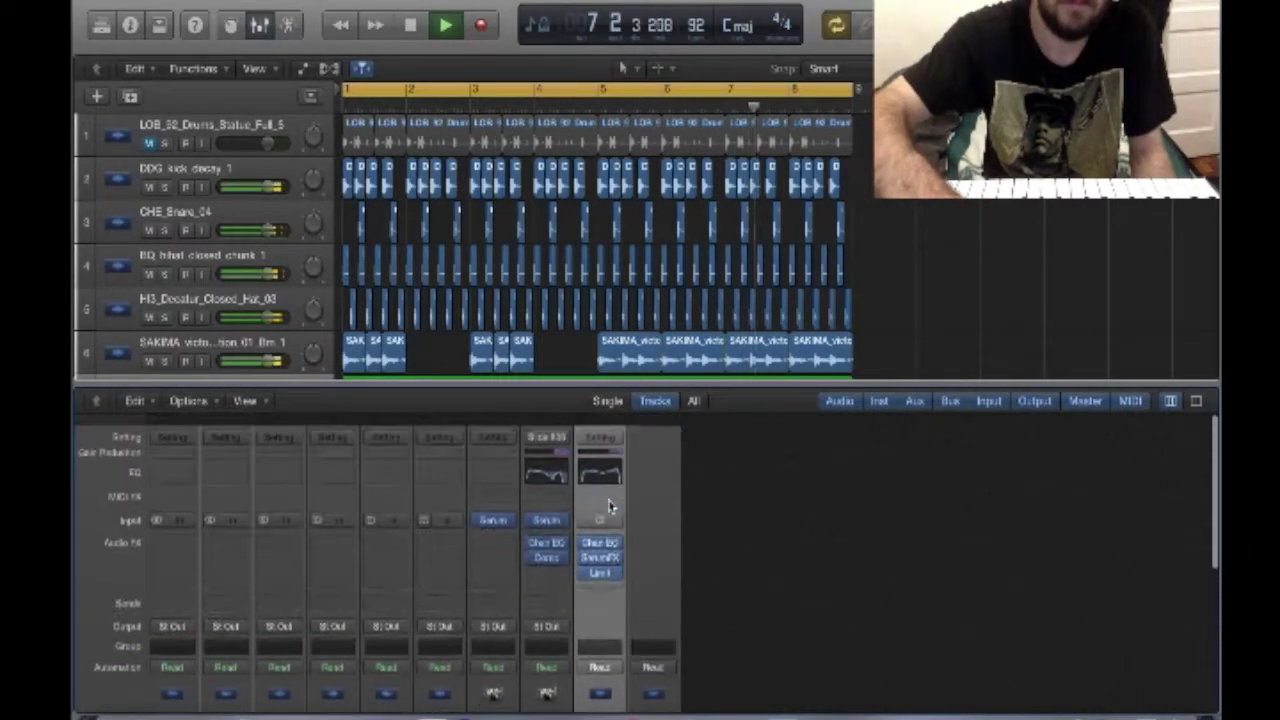
pyautogui.click(262, 27)
pyautogui.press('space')
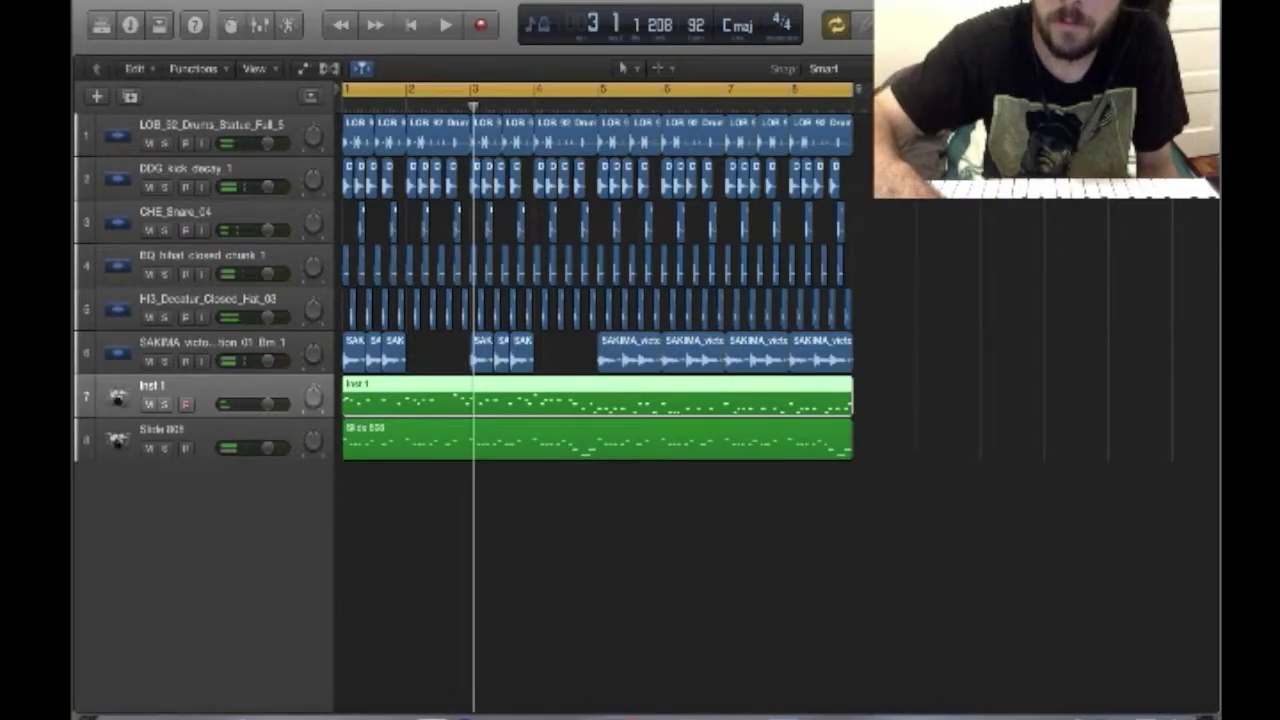
# - Switch to Splice, search the downloads for "vocal" and audition the SAKIMA vocal samples
pyautogui.press('super+Tab')
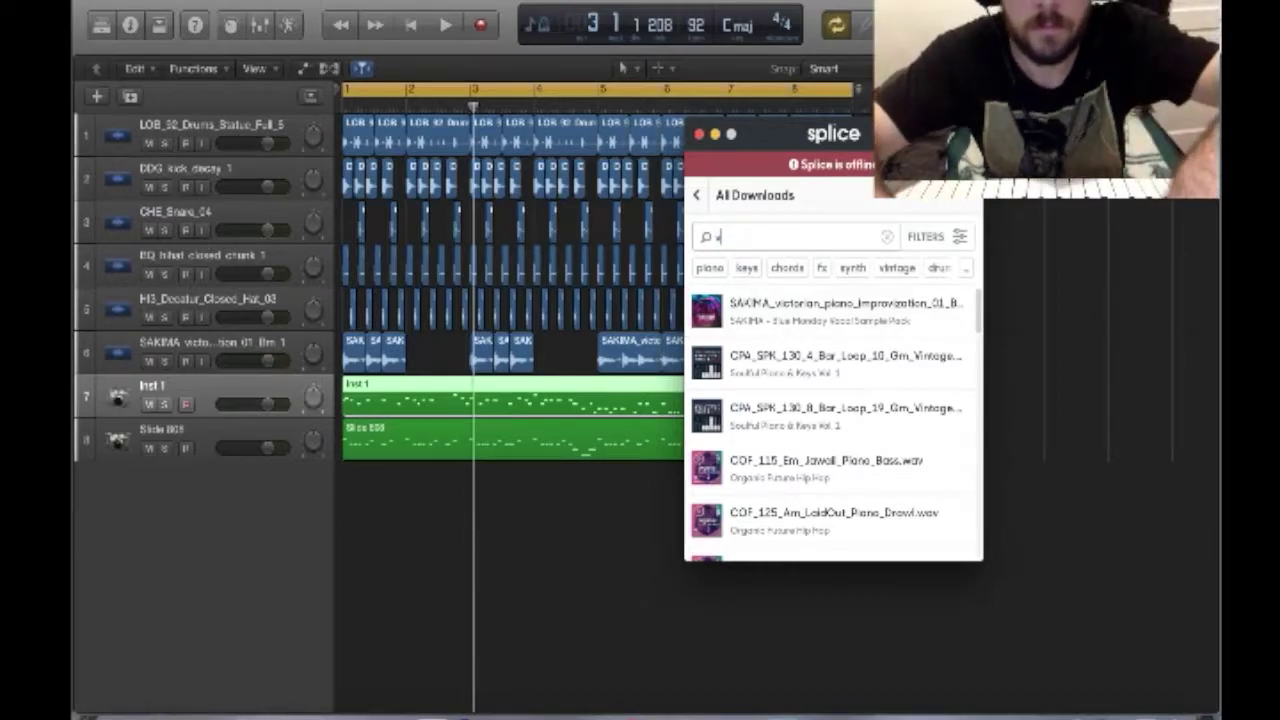
pyautogui.write('ocal')
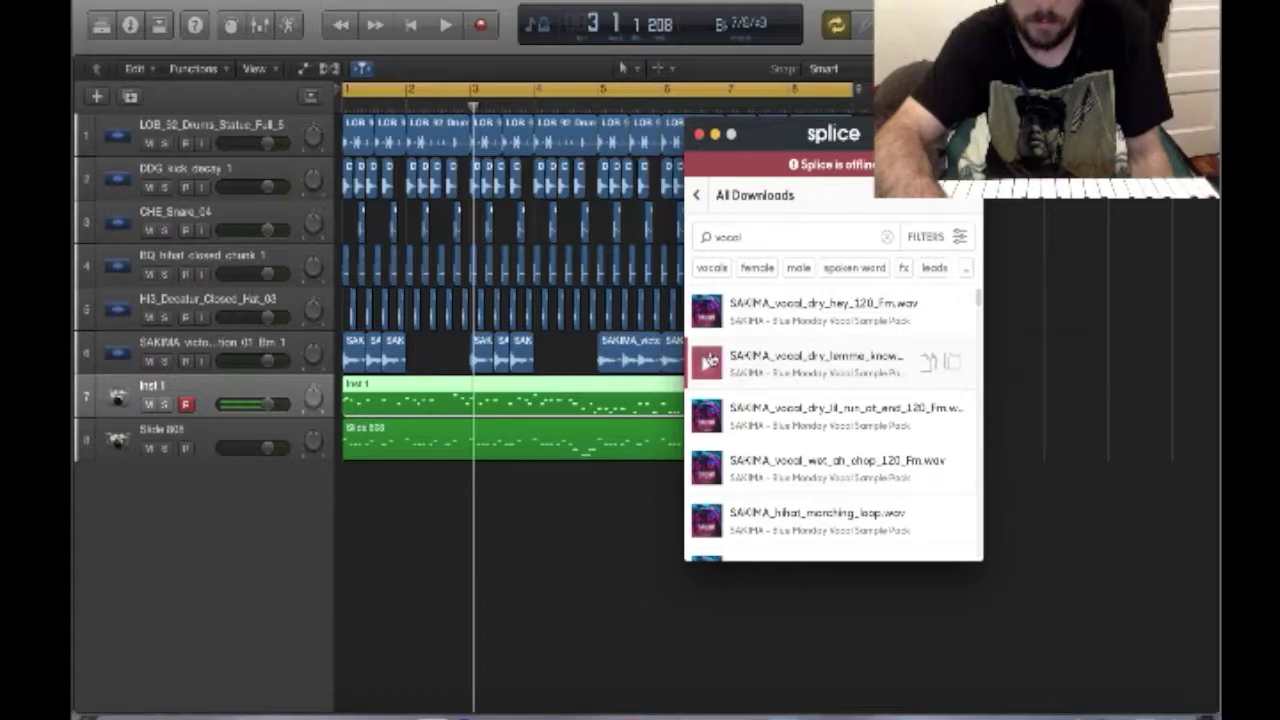
pyautogui.click(707, 415)
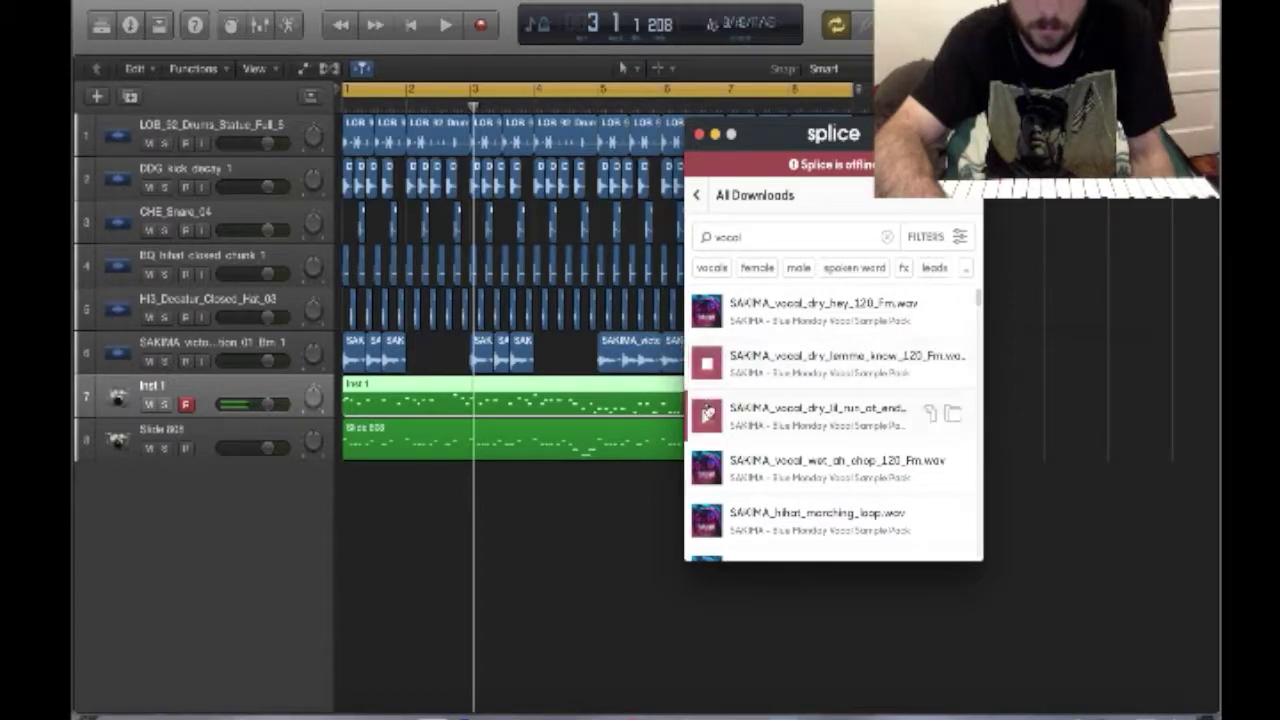
pyautogui.click(706, 466)
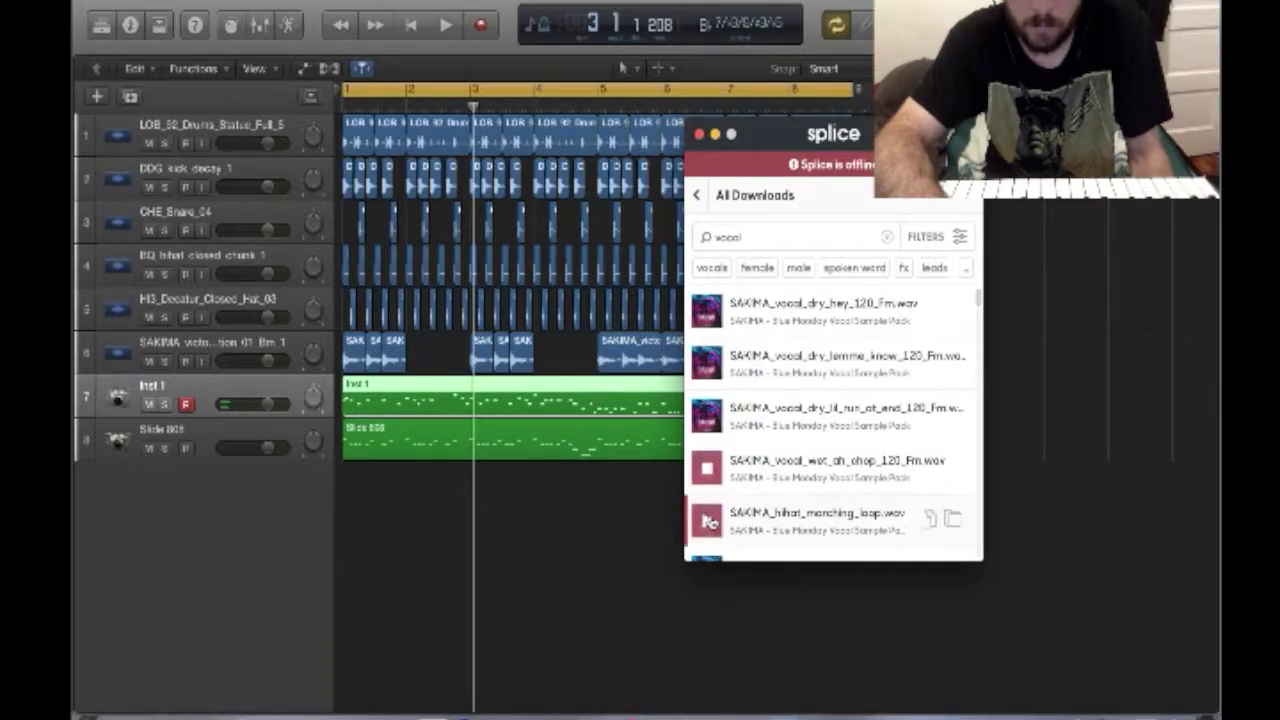
pyautogui.click(707, 418)
# - Place the SAKIMA_vocal_wet_ah_chop_120_Fm sample on a new track and move it to start just before bar 3 during playback
pyautogui.moveTo(778, 462); pyautogui.dragTo(556, 483)
pyautogui.click(668, 533)
pyautogui.press('Return')
pyautogui.press('space')
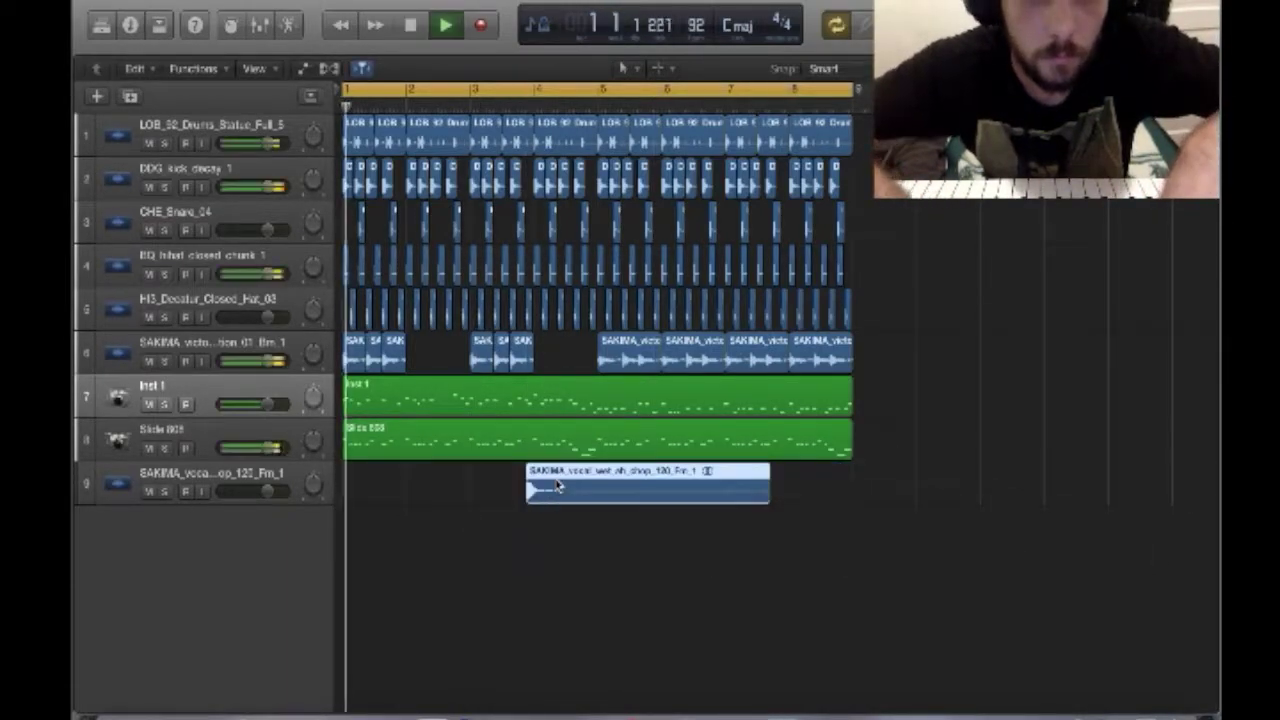
pyautogui.press('super+Right')
pyautogui.press('super+Right')
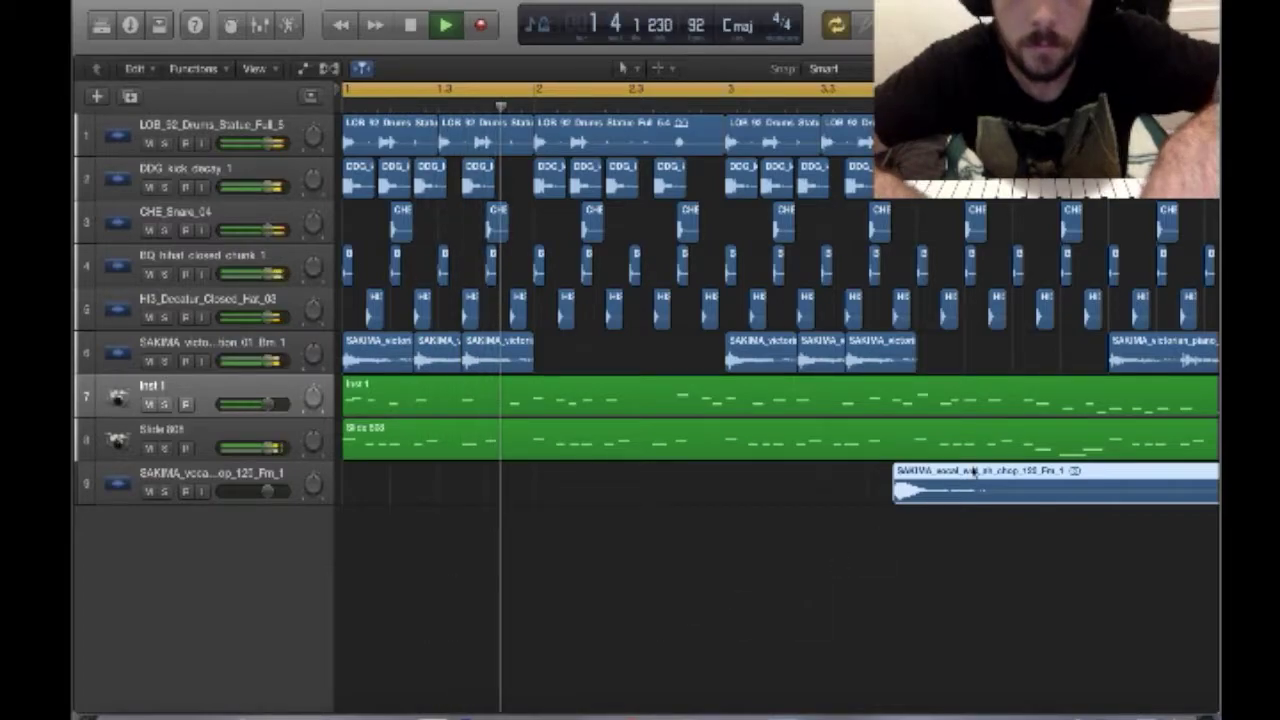
pyautogui.moveTo(947, 486); pyautogui.dragTo(759, 485)
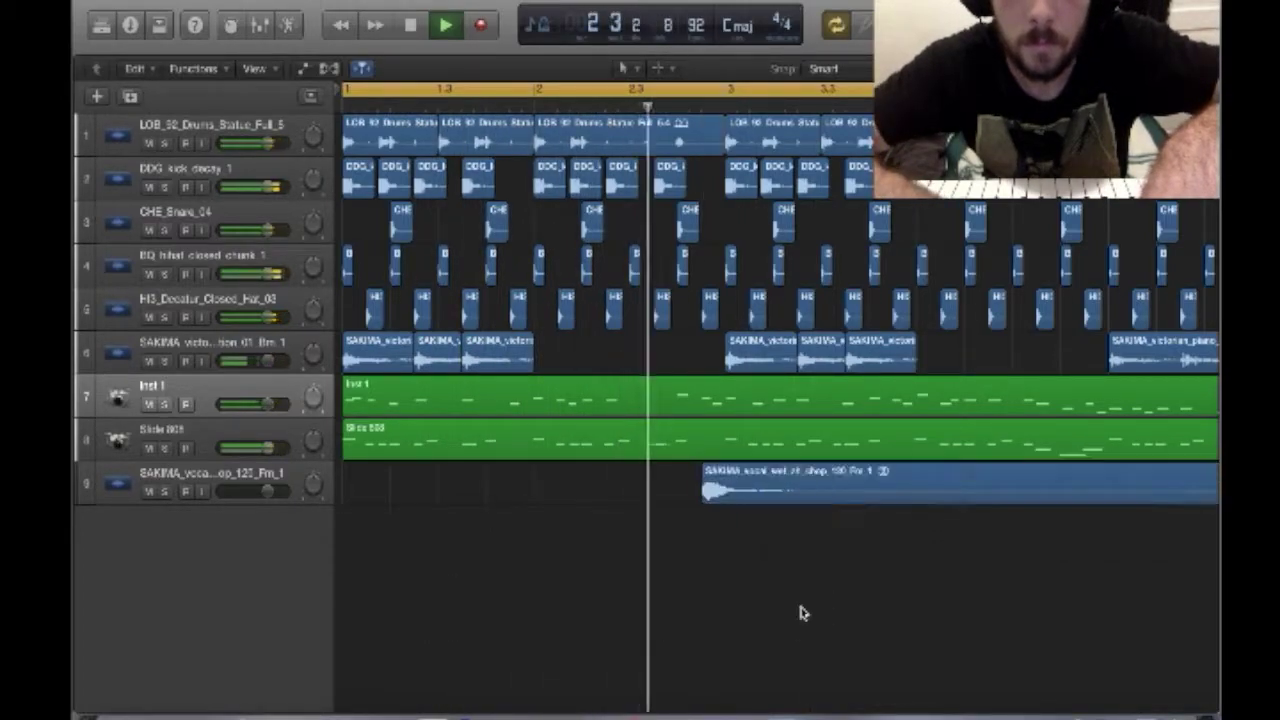
pyautogui.press('space')
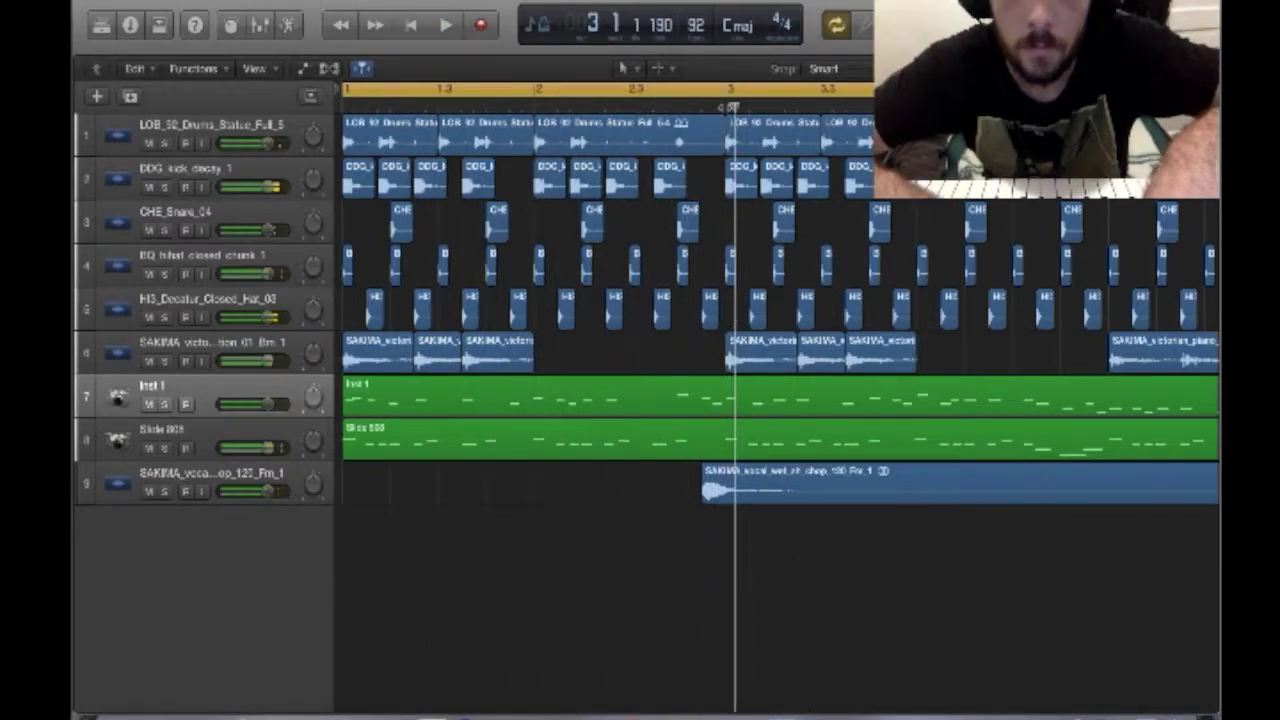
# - Split the vocal chop at bar 3 and delete the part after the split
pyautogui.click(791, 491)
pyautogui.press('super+t')
pyautogui.press('Delete')
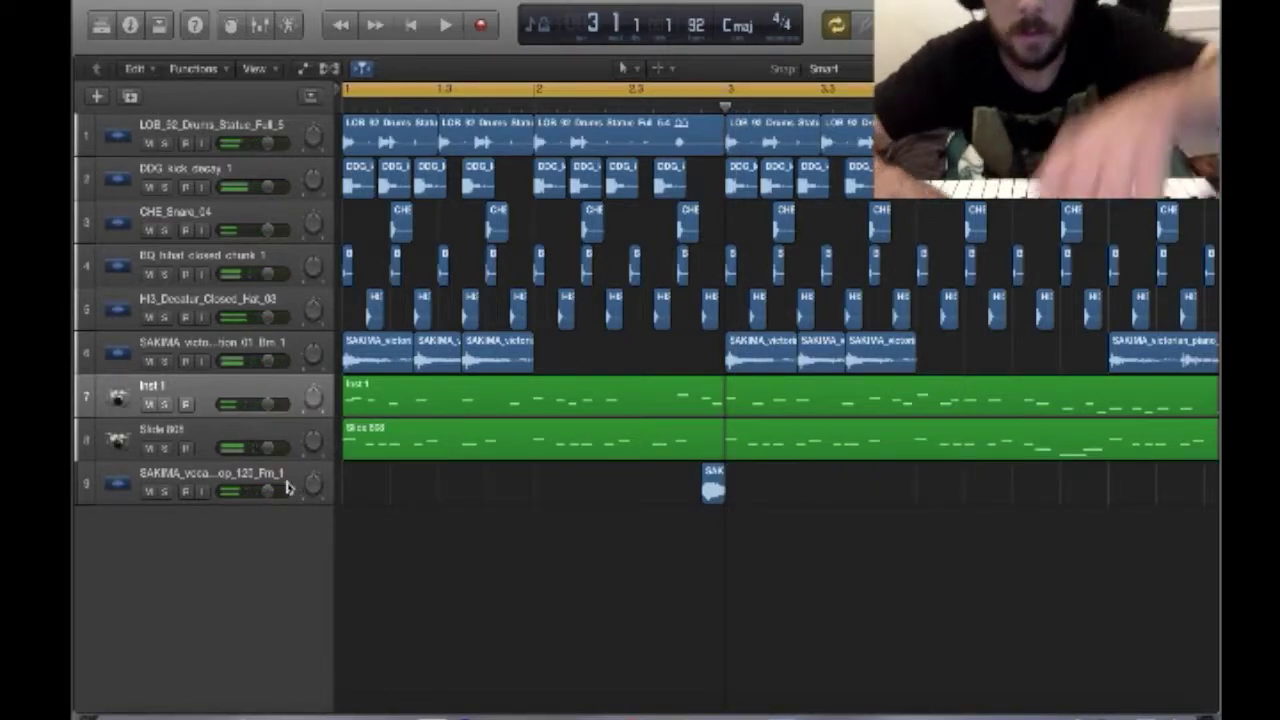
# - Insert SerumFX as an audio effect on the SAKIMA vocal chop's channel
pyautogui.click(290, 489)
pyautogui.click(258, 25)
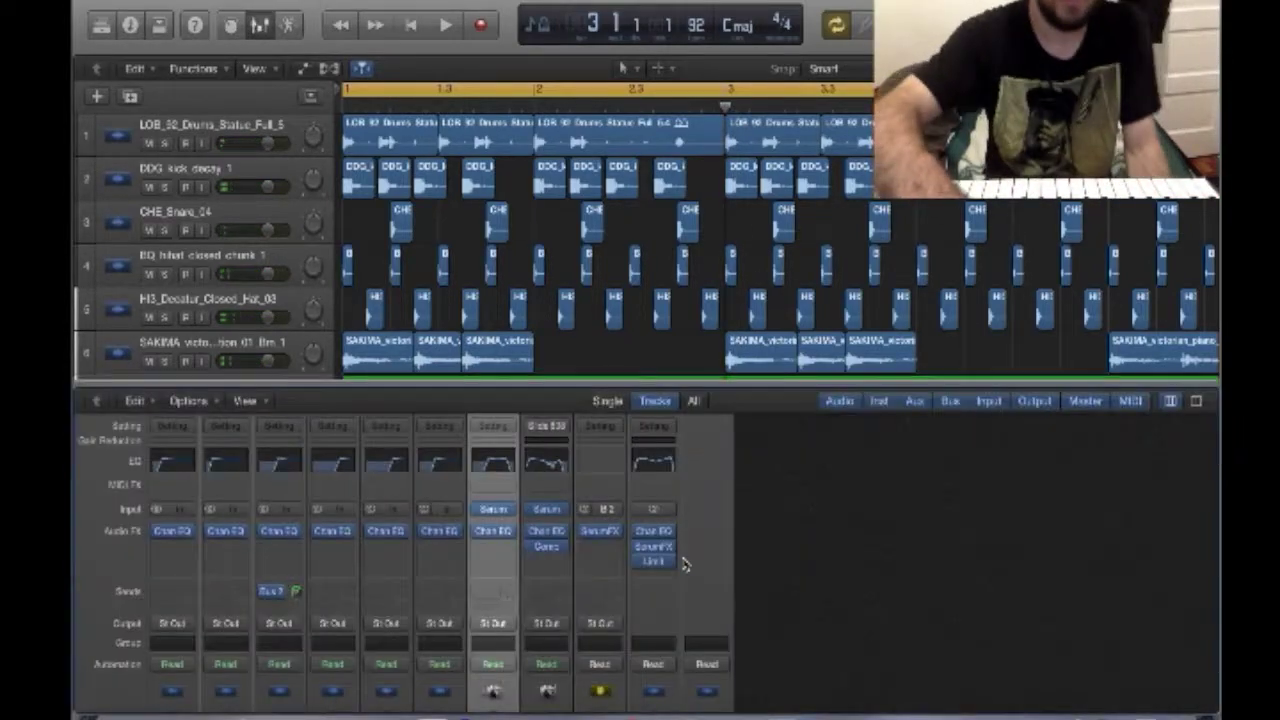
pyautogui.click(603, 531)
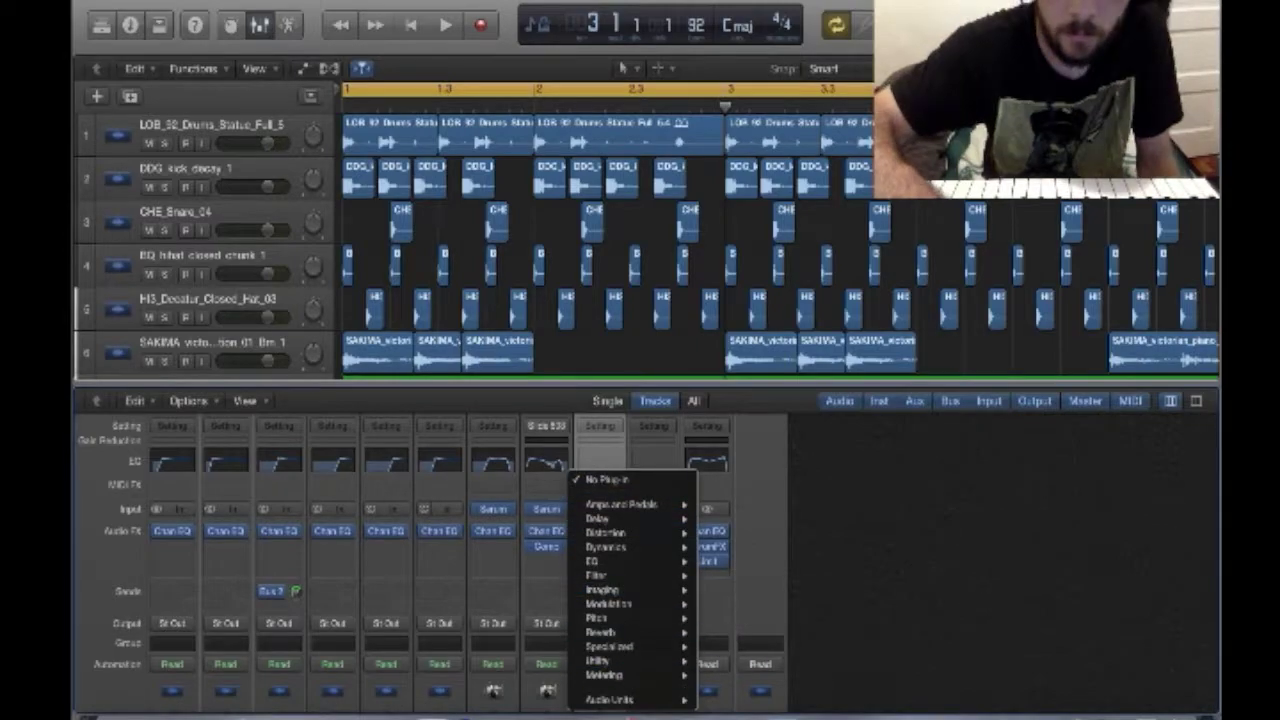
pyautogui.moveTo(633, 700)
pyautogui.moveTo(769, 700)
pyautogui.click(900, 700)
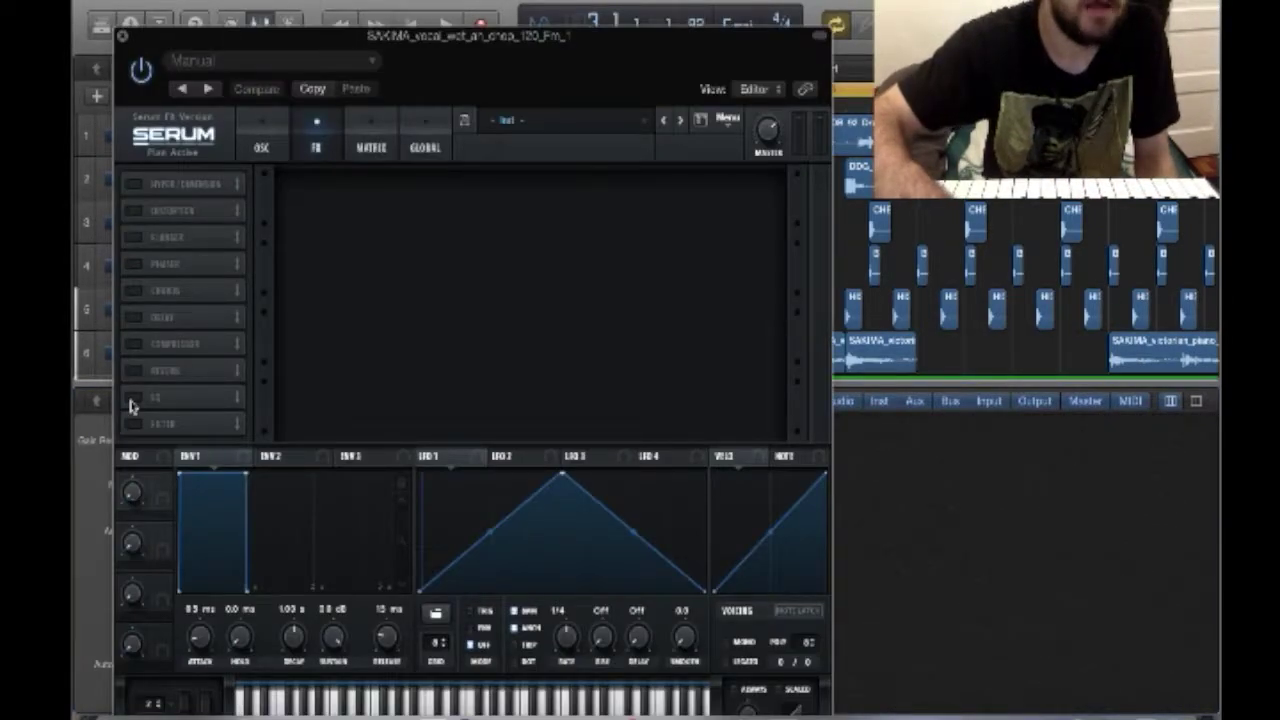
# - Turn on the delay in the vocal's SerumFX, set it to Ping-Pong mode and close the plug-in
pyautogui.click(134, 318)
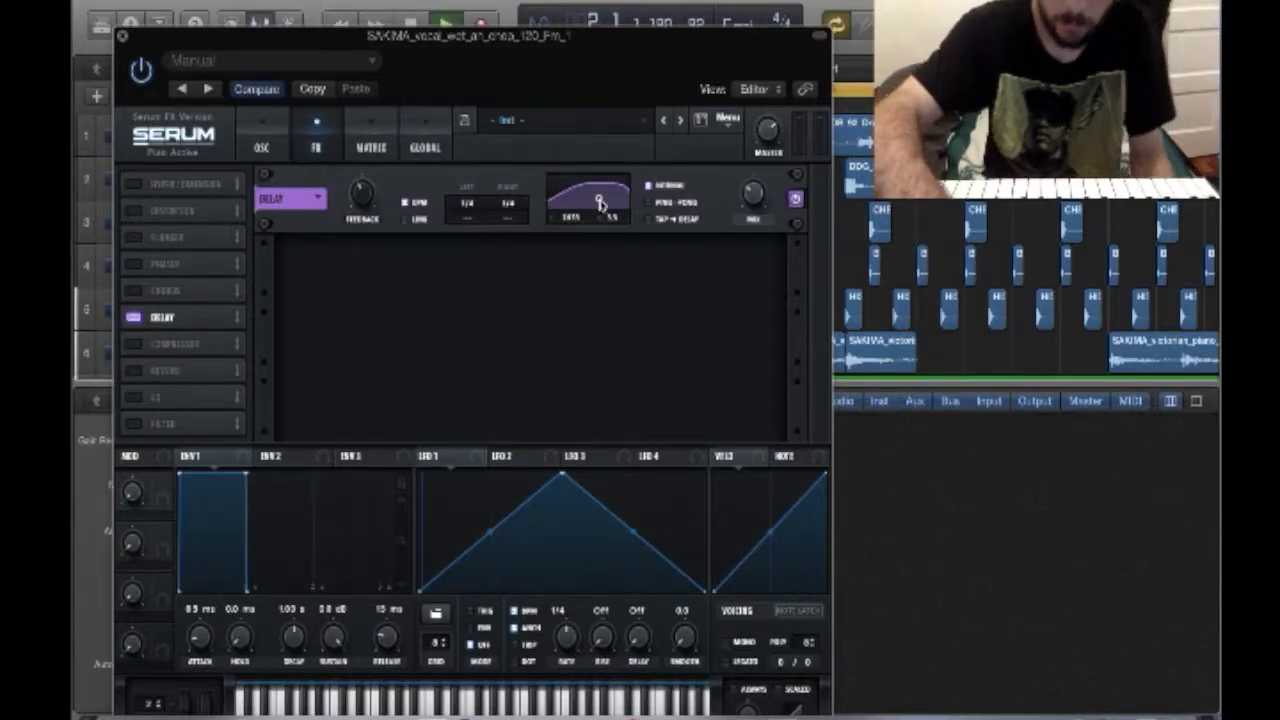
pyautogui.moveTo(762, 200)
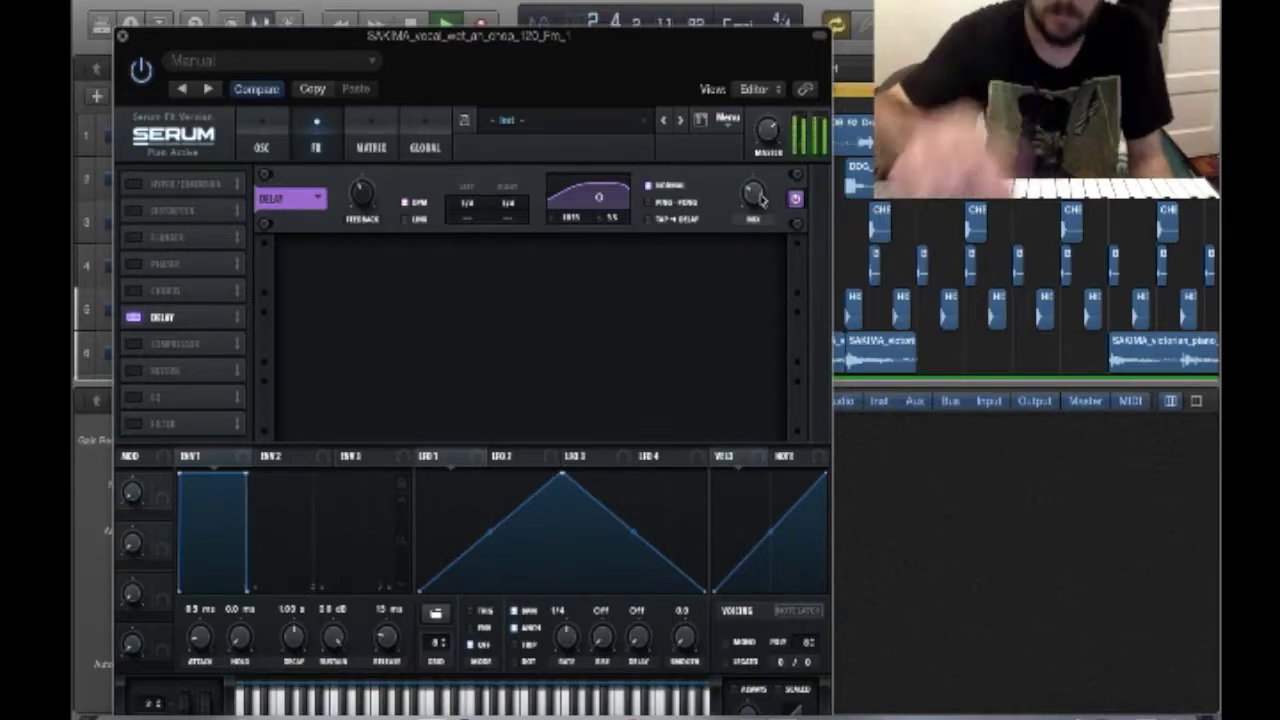
pyautogui.click(652, 202)
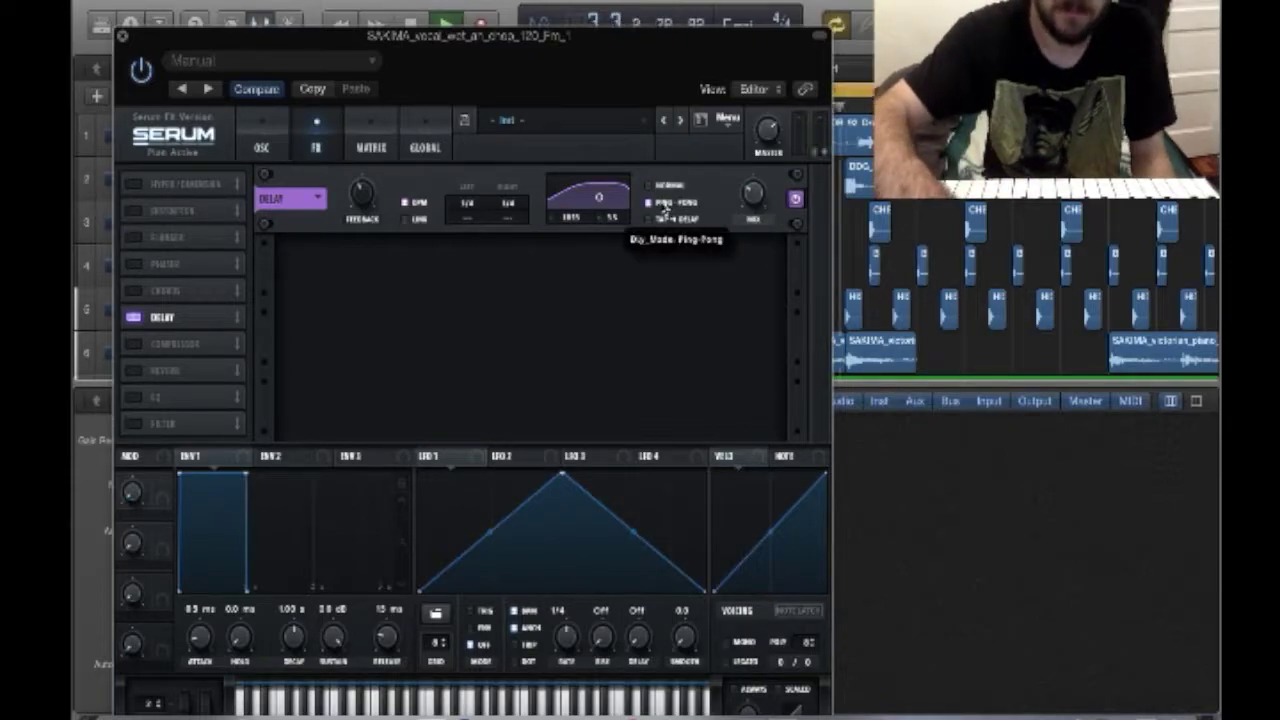
pyautogui.click(119, 36)
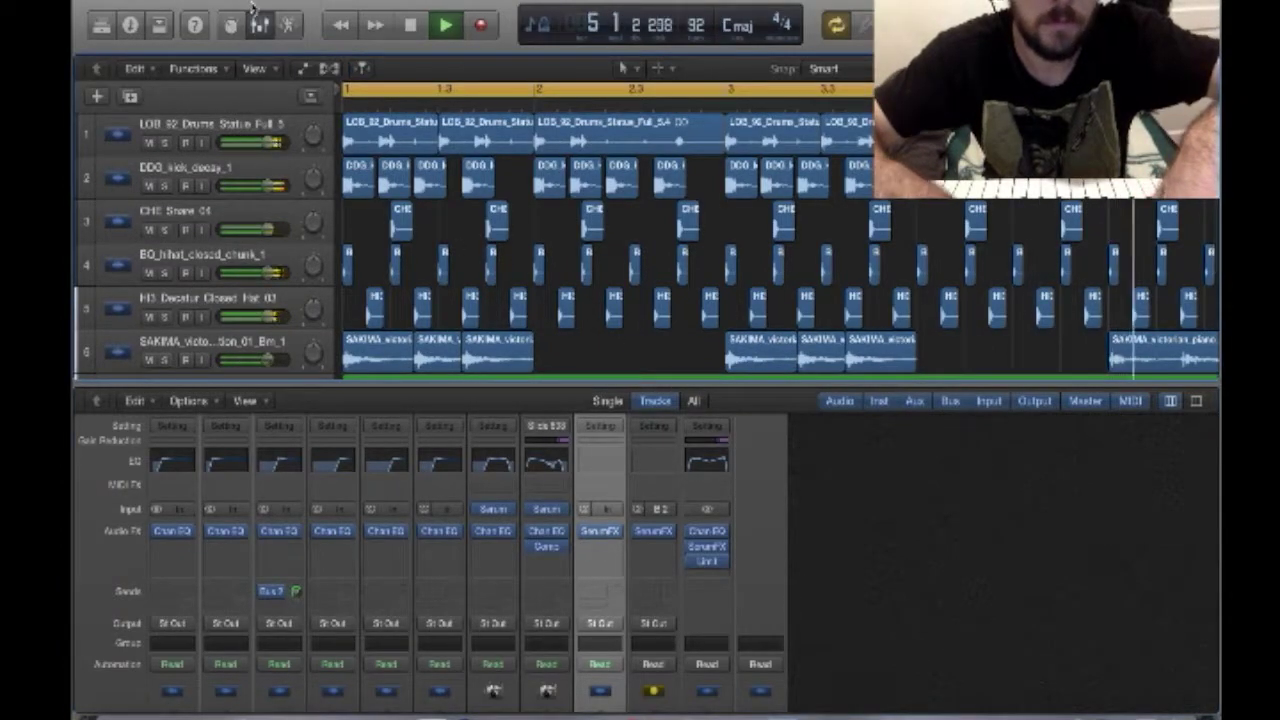
# - Copy the short vocal chop to just before bars 5, 7 and 9
pyautogui.press('x')
pyautogui.press('super+Left')
pyautogui.press('super+Left')
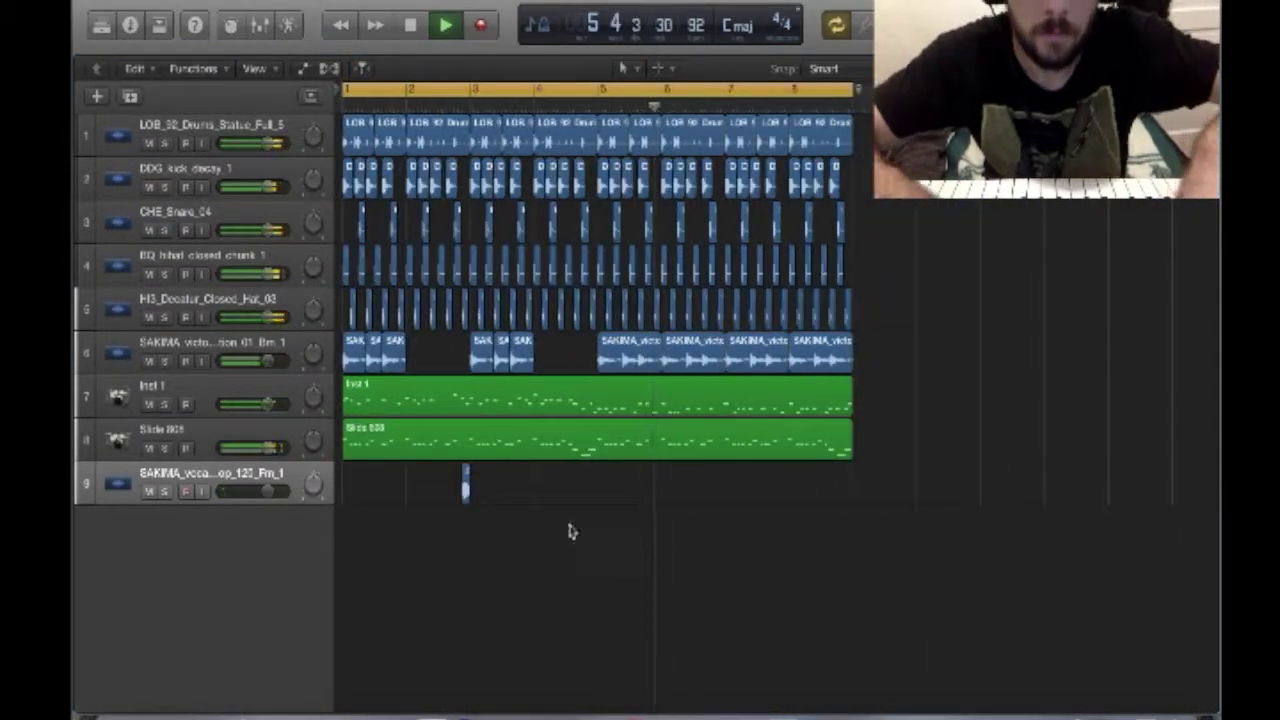
pyautogui.moveTo(463, 507); pyautogui.dragTo(849, 509)
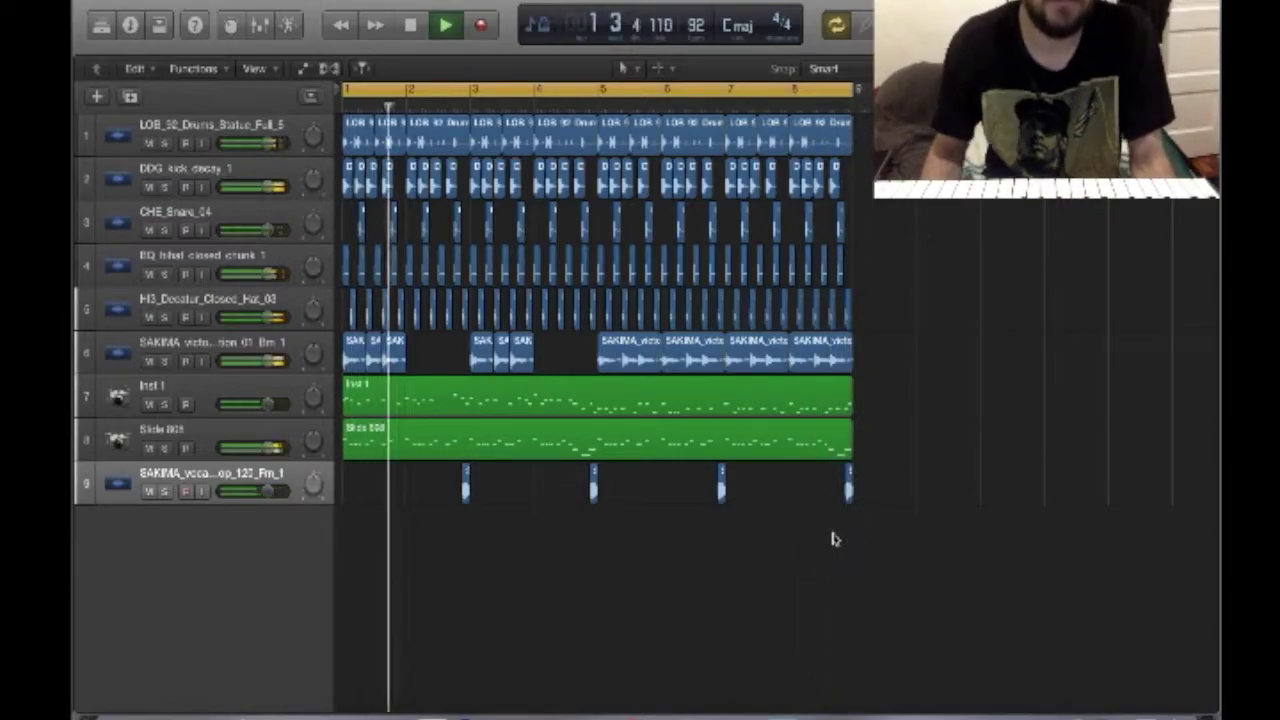
# - Add a Channel EQ to the vocal with a resonant low cut at about 800 Hz and a resonant high cut at about 14 kHz
pyautogui.click(259, 27)
pyautogui.click(600, 457)
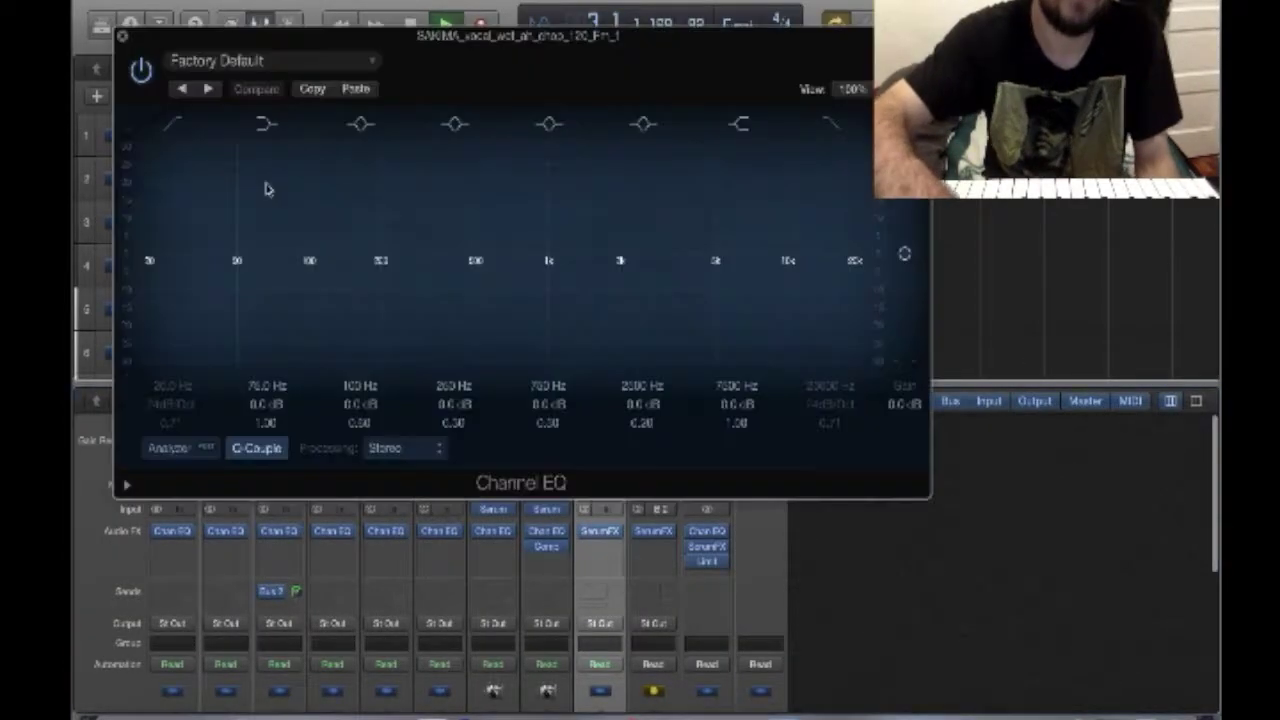
pyautogui.click(168, 124)
pyautogui.moveTo(150, 262); pyautogui.dragTo(515, 230)
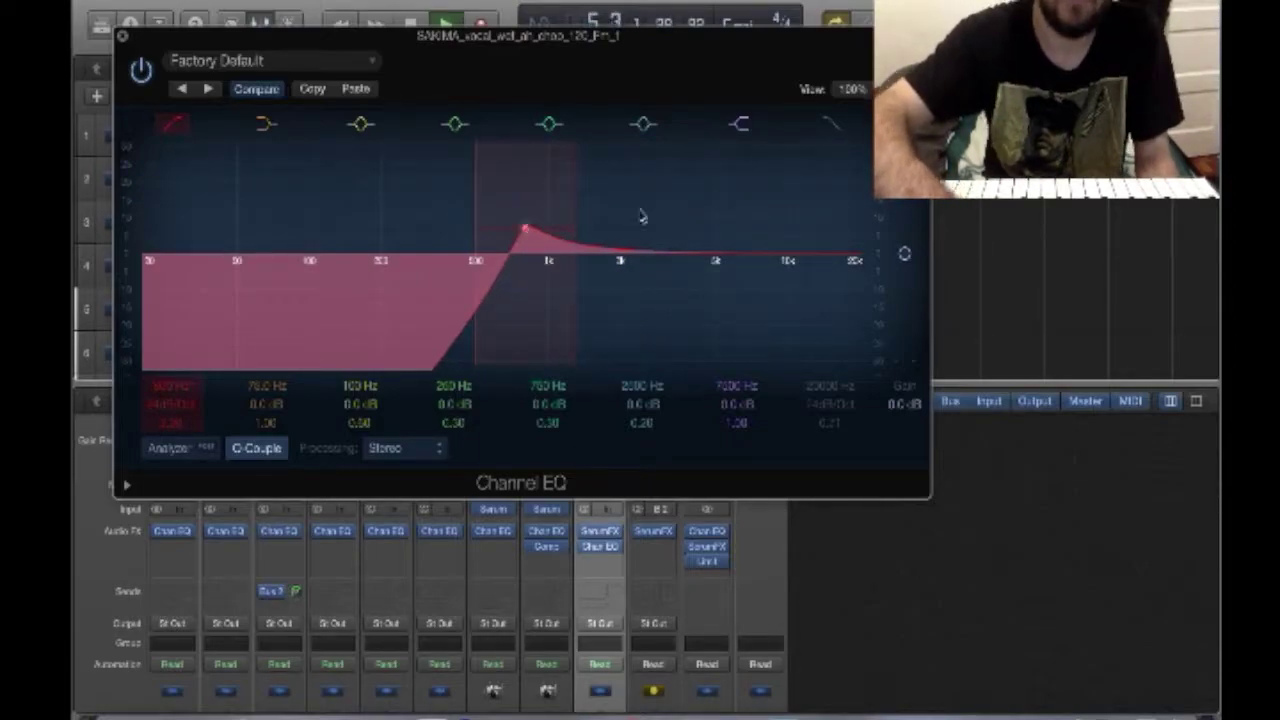
pyautogui.click(830, 124)
pyautogui.moveTo(855, 262); pyautogui.dragTo(822, 224)
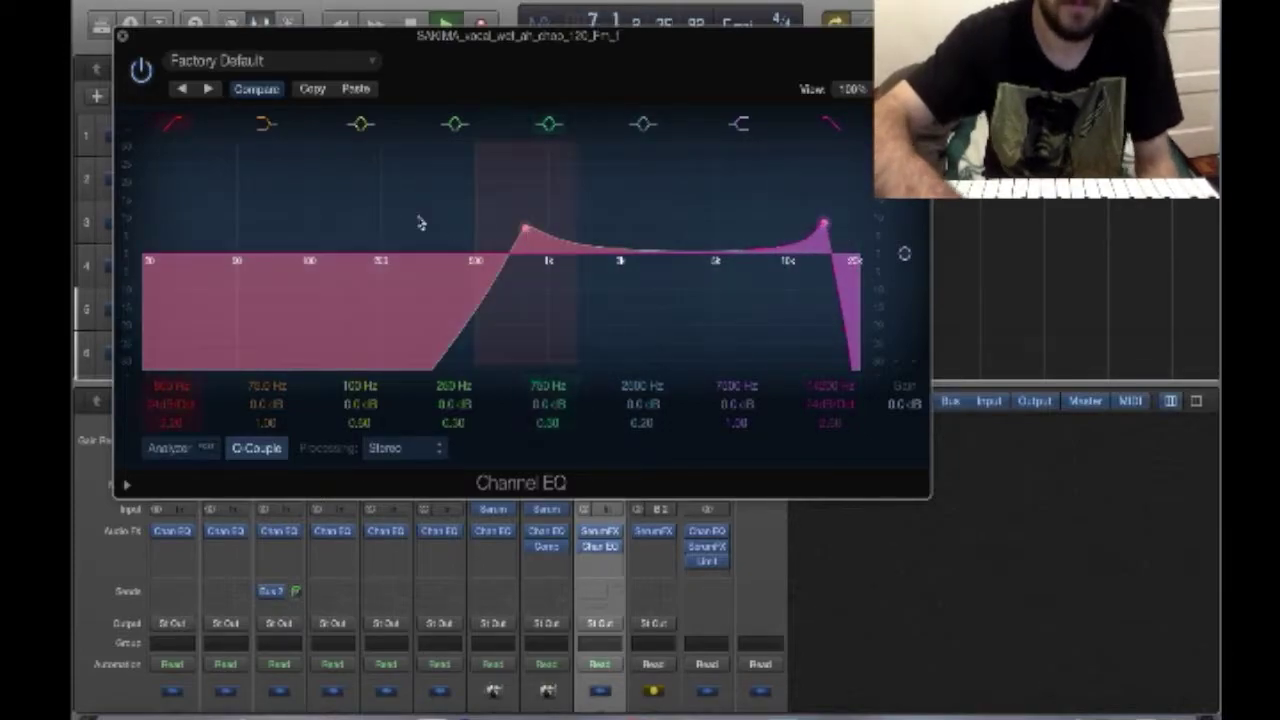
pyautogui.click(123, 38)
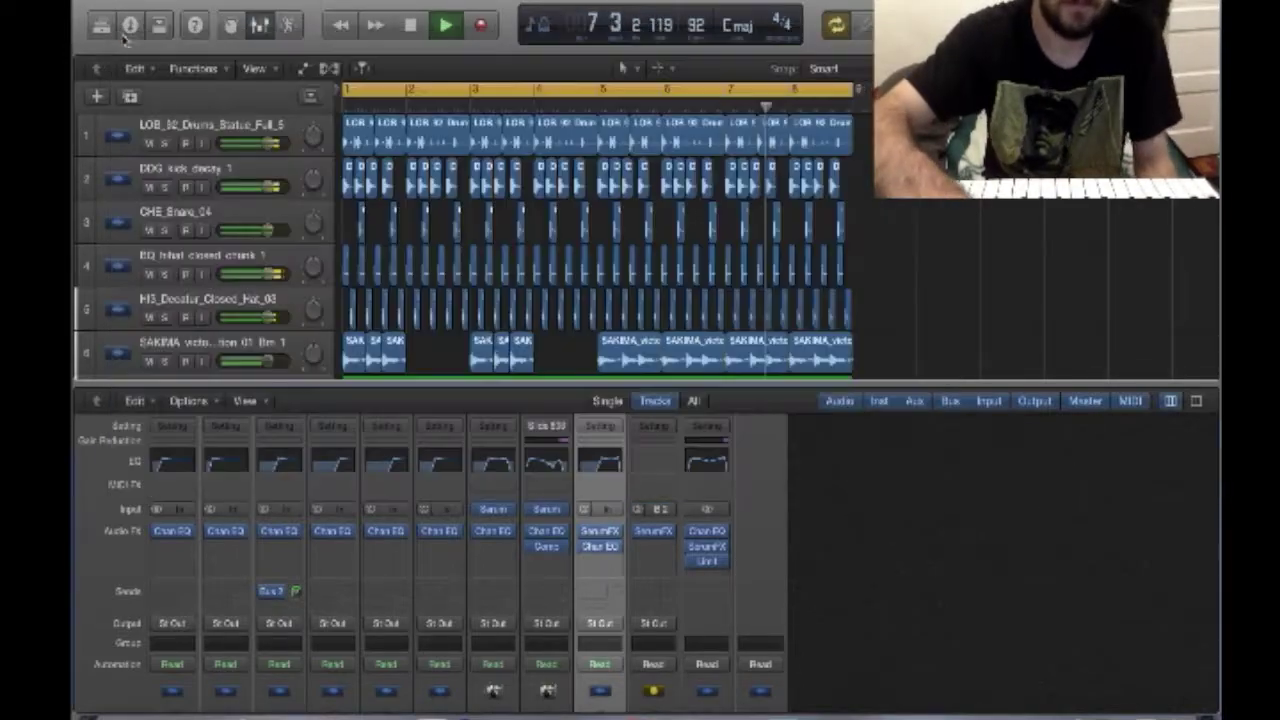
# - Extend the cycle range to bar 25, unmute the LOB_92_Drums_Statue_Full and Inst 1 tracks, and start playback
pyautogui.click(605, 519)
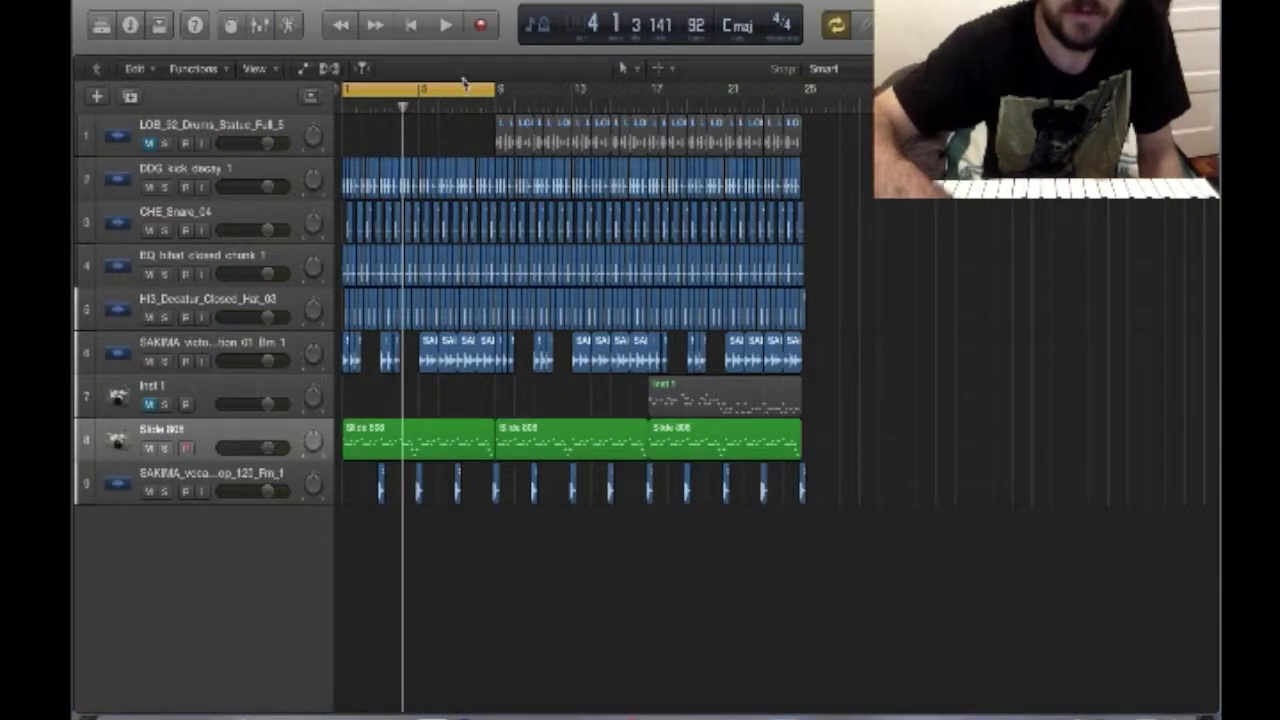
pyautogui.moveTo(508, 94); pyautogui.dragTo(800, 100)
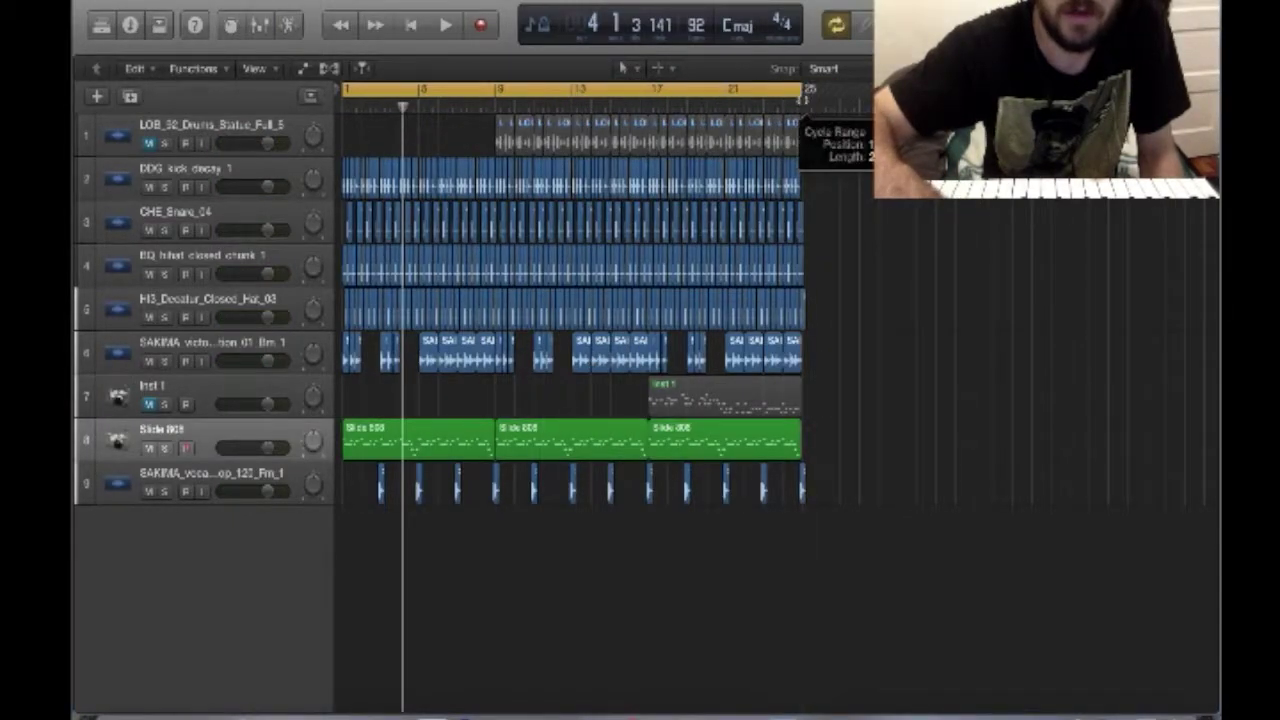
pyautogui.click(150, 144)
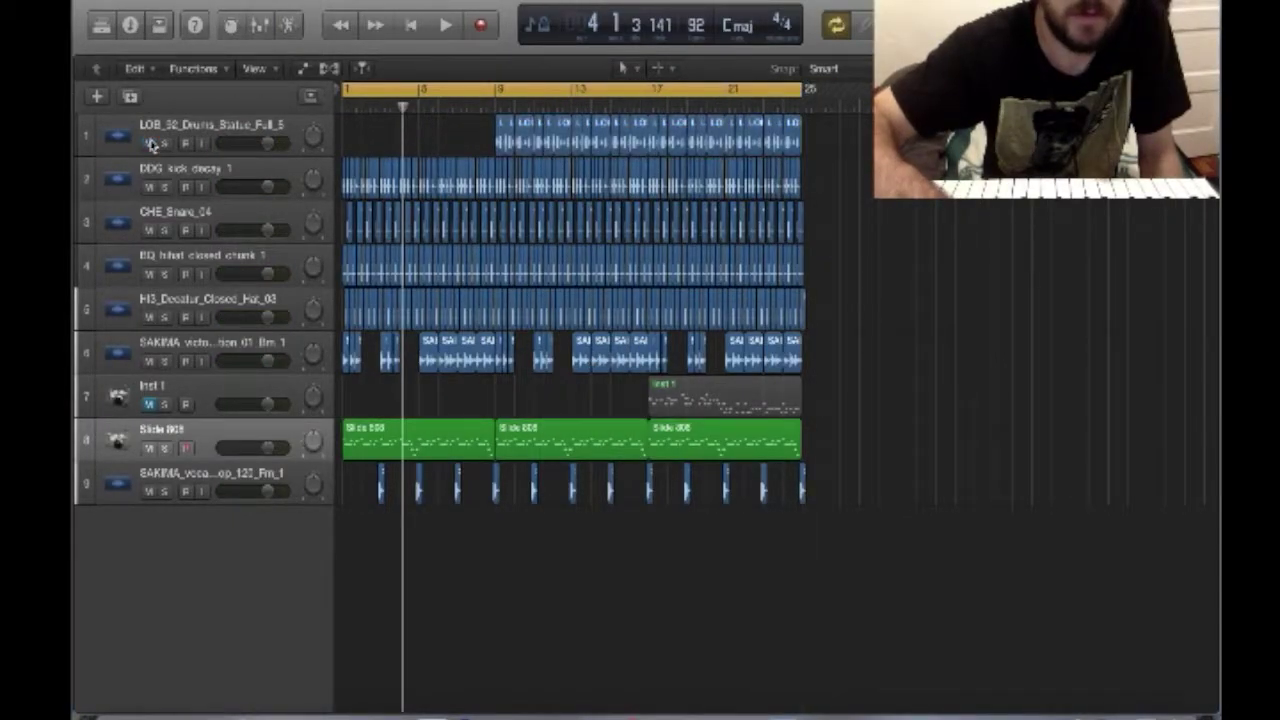
pyautogui.click(149, 404)
pyautogui.press('space')
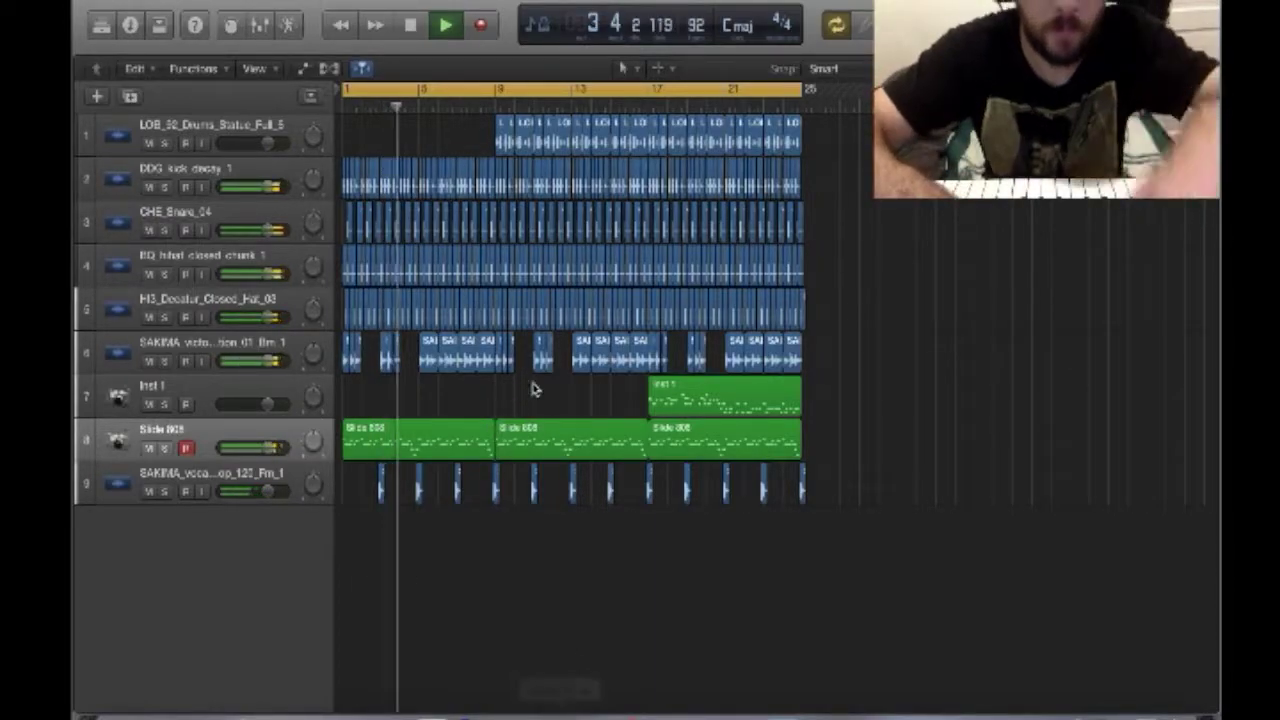
# - Copy the short SAKIMA piano chops to fill the gaps between bars 9 and 13
pyautogui.click(543, 352)
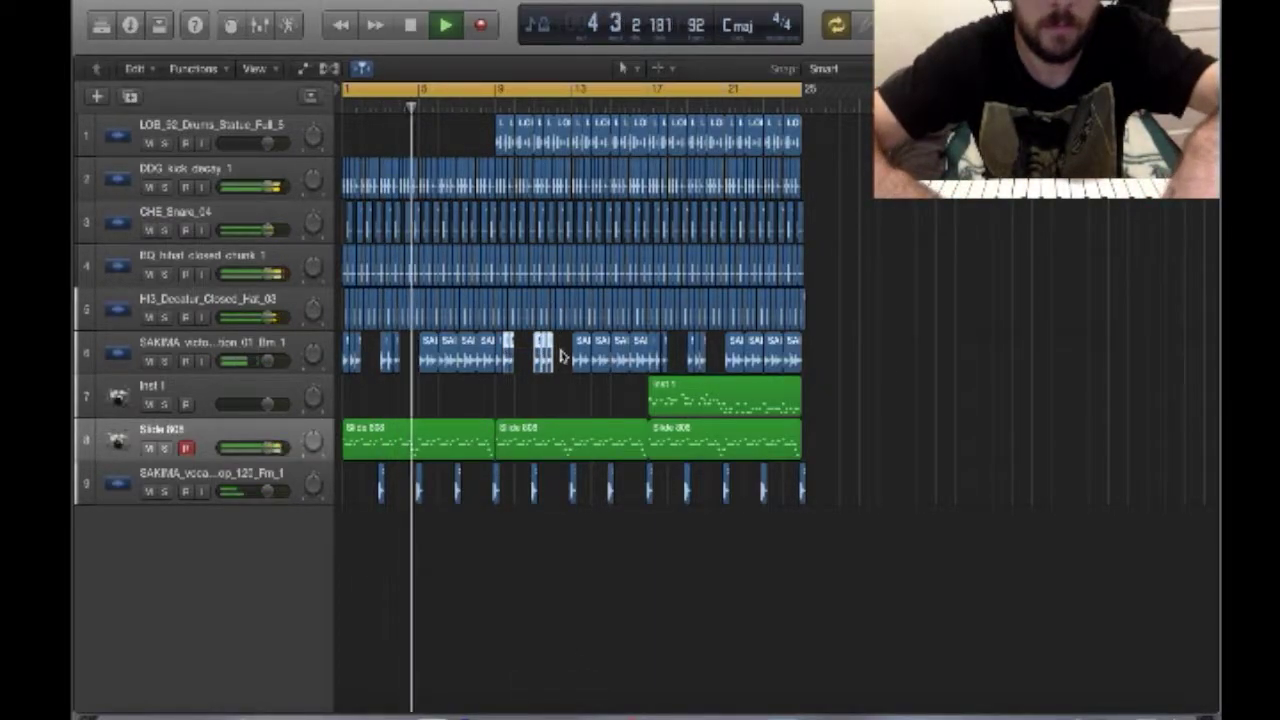
pyautogui.moveTo(500, 360); pyautogui.dragTo(523, 360)
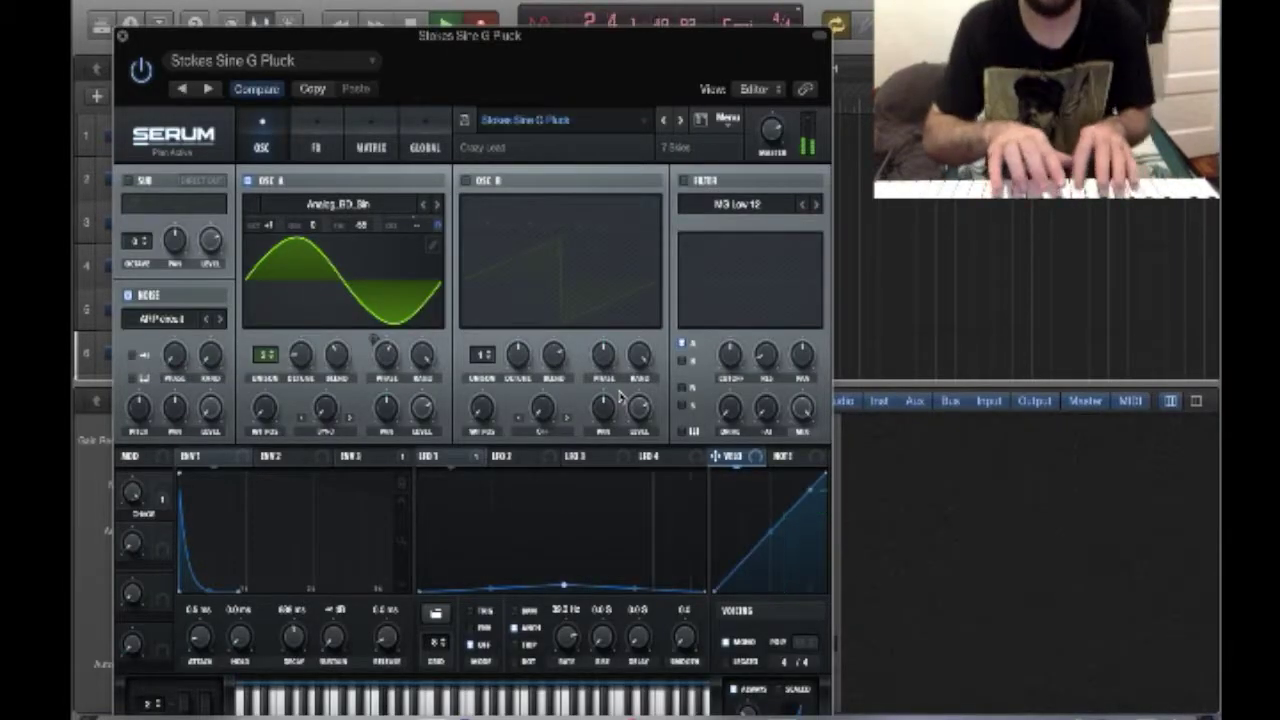
# - Stop recording the Stokes Sine G Pluck part, then close its Serum window and the mixer
pyautogui.press('space')
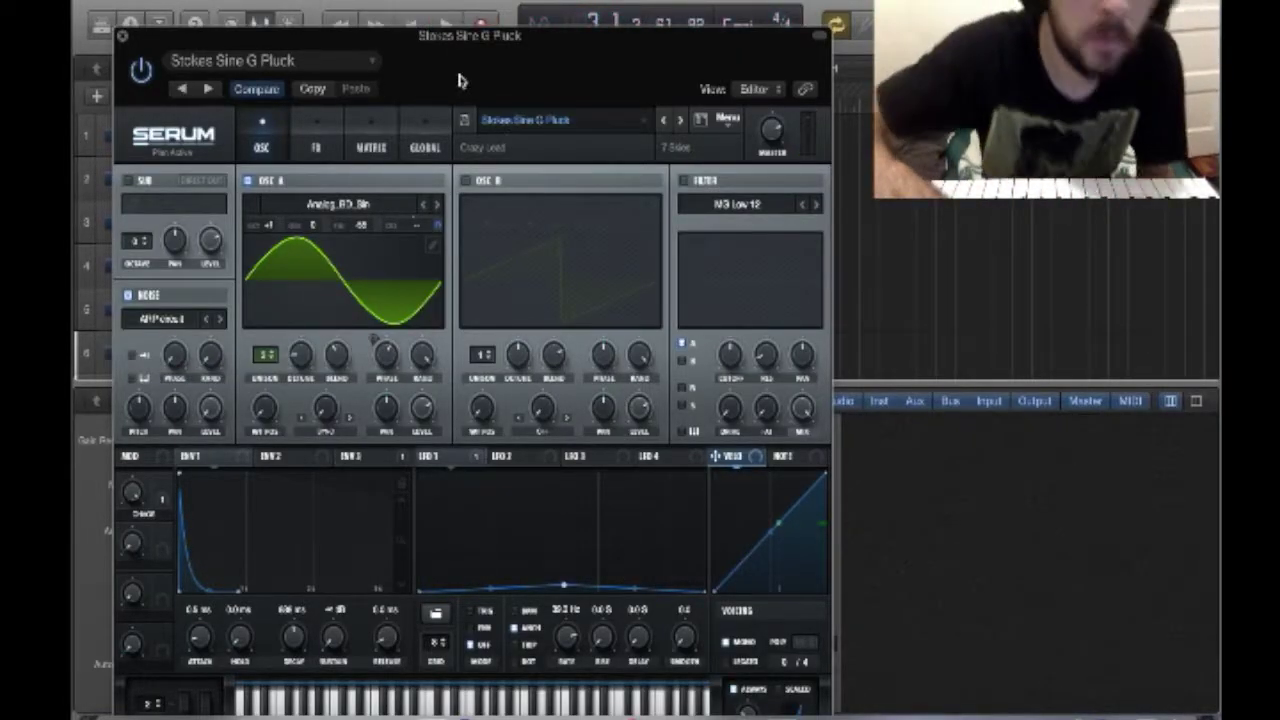
pyautogui.click(120, 36)
pyautogui.click(259, 27)
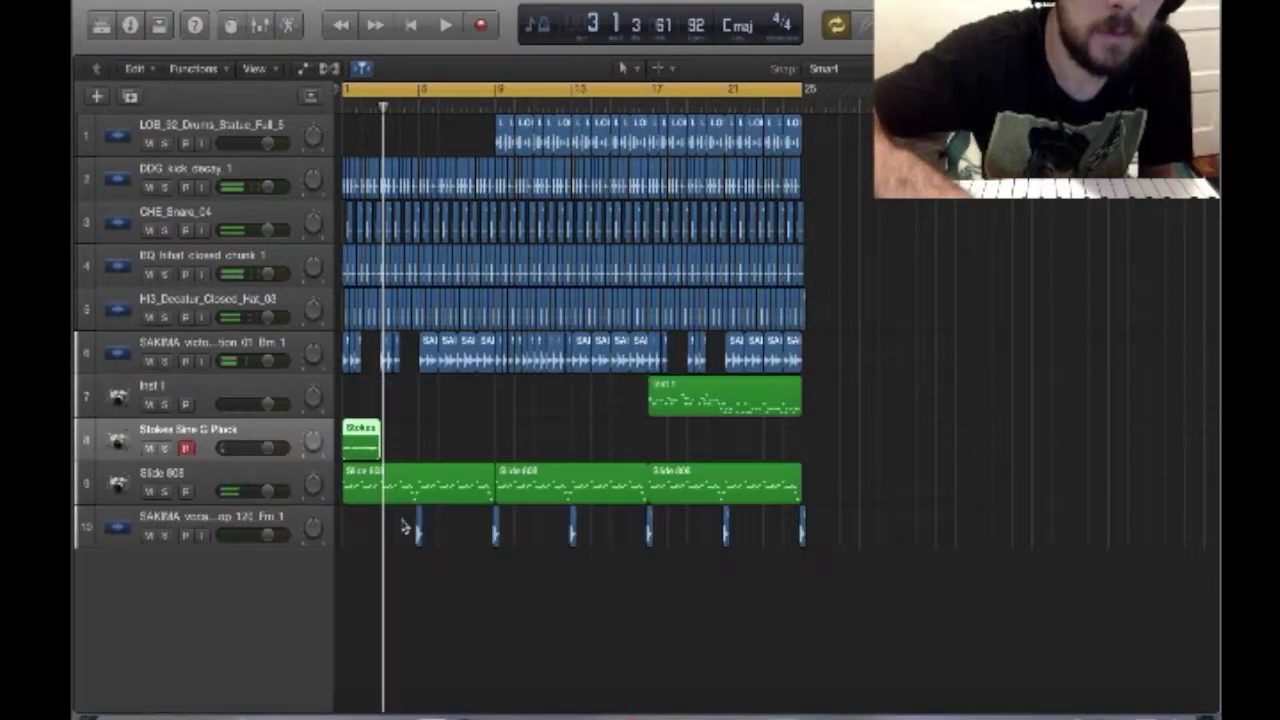
# - Repeat the two-bar Stokes Sine G Pluck region three times so the part fills bars 1 to 8
pyautogui.click(357, 443)
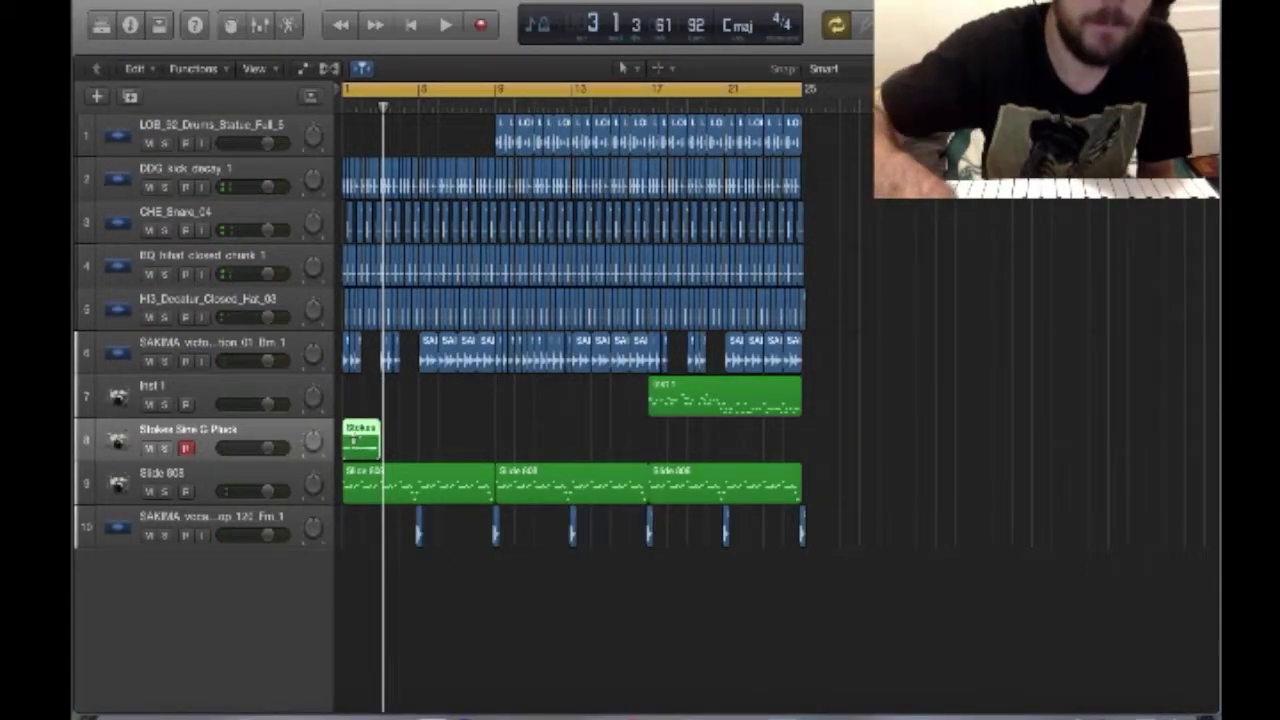
pyautogui.scroll(3, 350, 437)
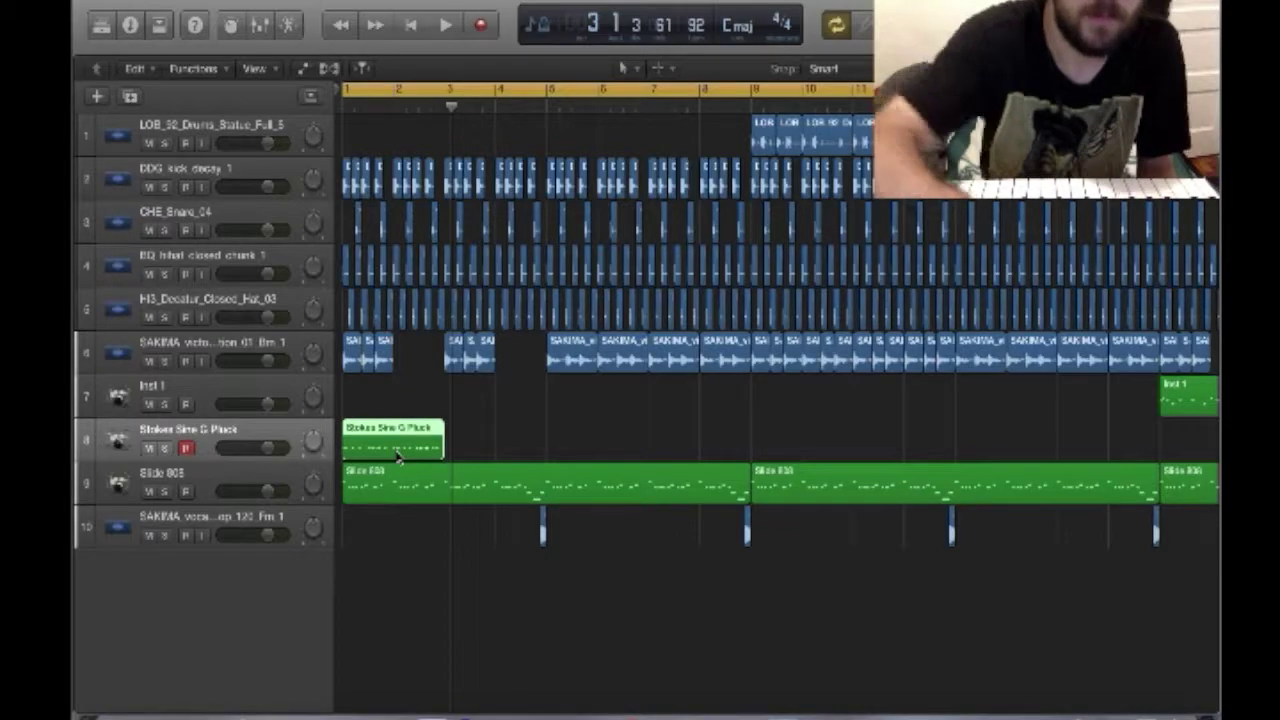
pyautogui.press('super+r')
pyautogui.press('super+r')
pyautogui.press('super+r')
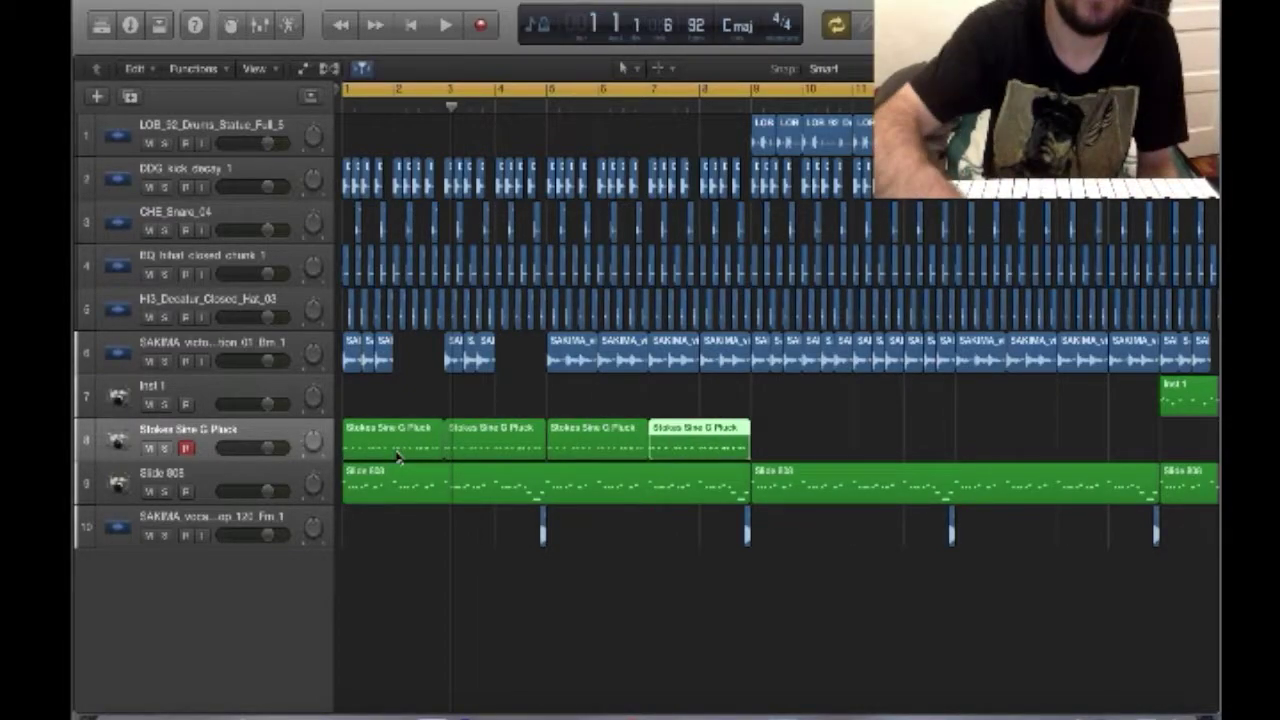
# - Start playback, join the four Stokes Sine G Pluck regions into one region over bars 1 to 8, and check its notes
pyautogui.press('space')
pyautogui.scroll(-4, 394, 451)
pyautogui.moveTo(508, 447); pyautogui.dragTo(370, 445)
pyautogui.press('super+j')
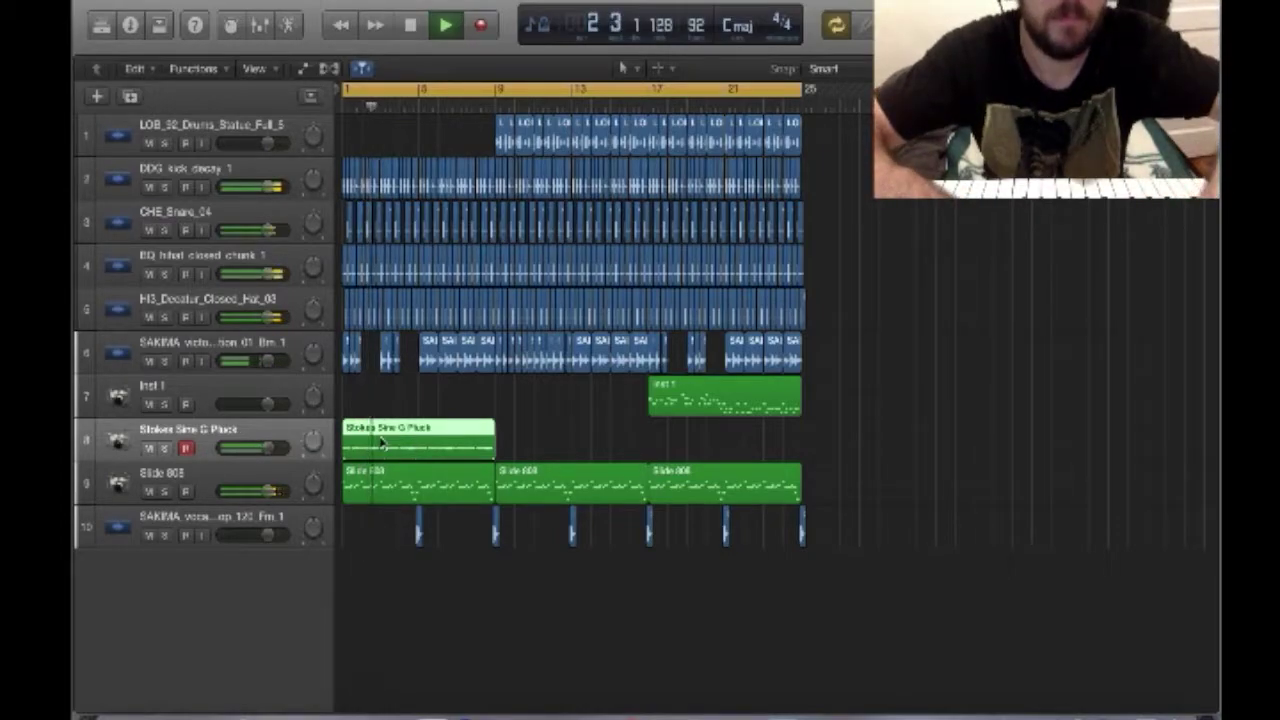
pyautogui.doubleClick(382, 443)
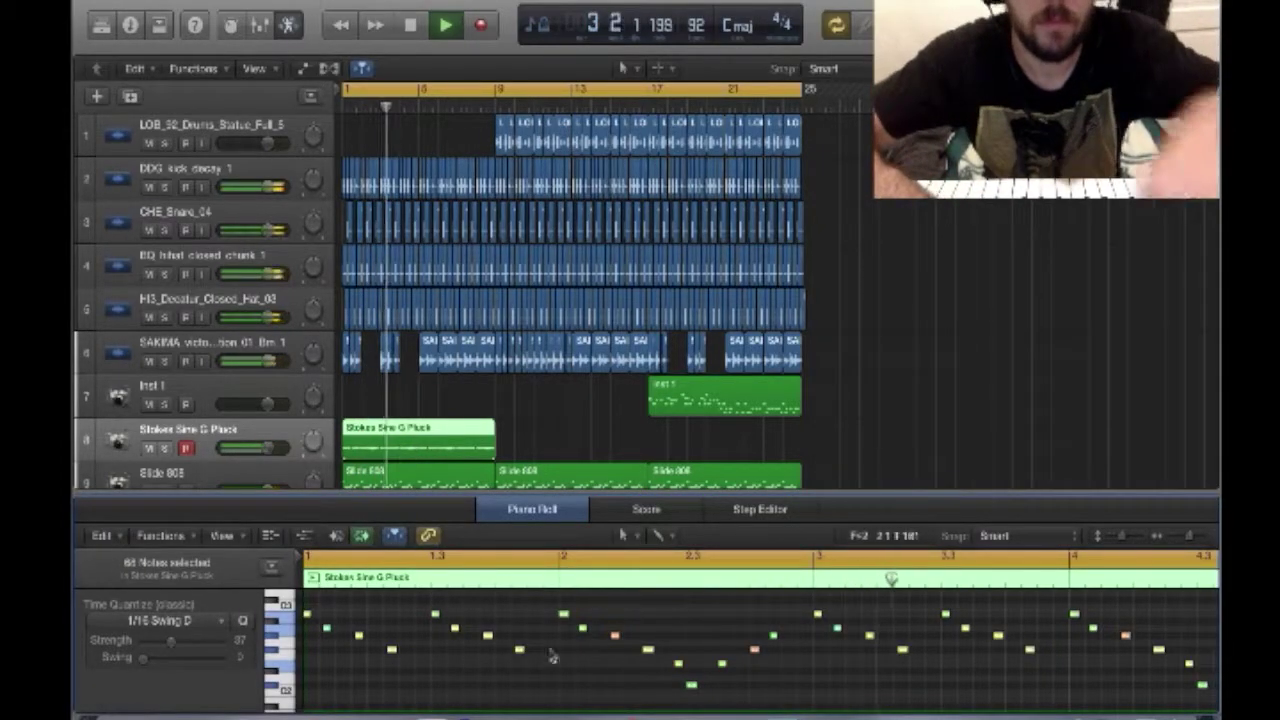
pyautogui.press('e')
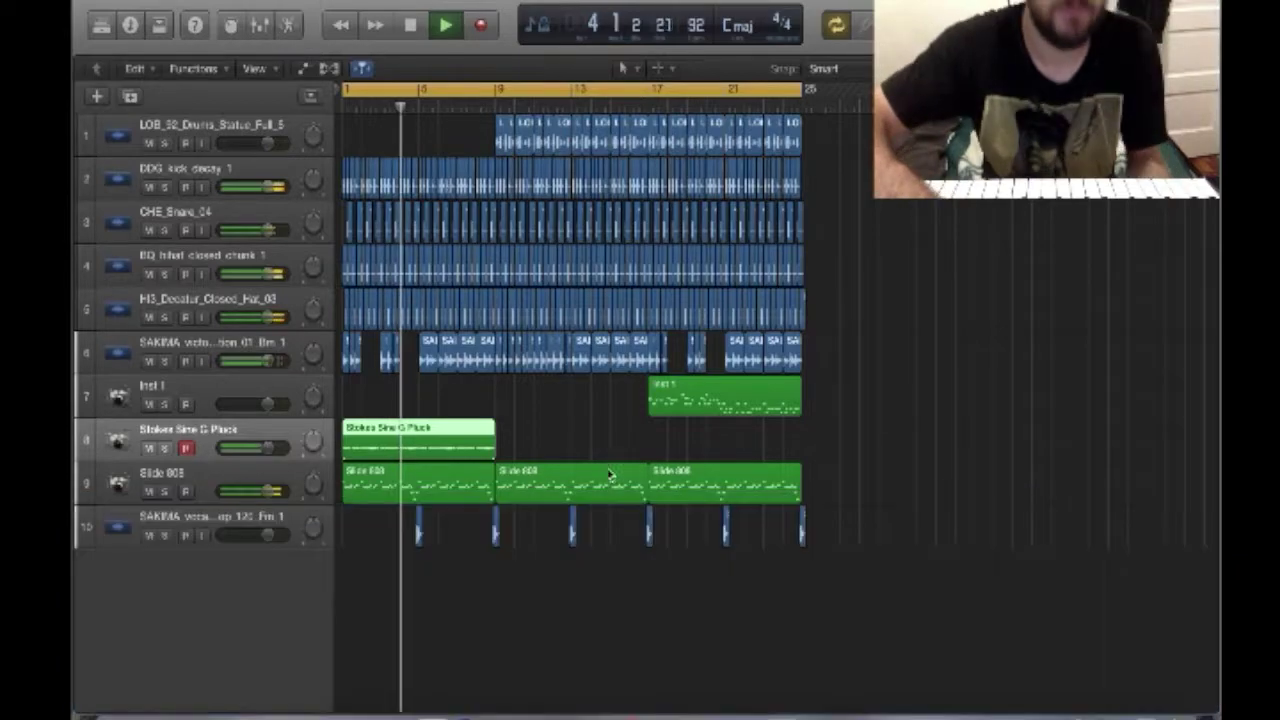
# - Repeat the joined Stokes Sine G Pluck region twice so the part also fills bars 9 to 24
pyautogui.click(577, 437)
pyautogui.click(487, 440)
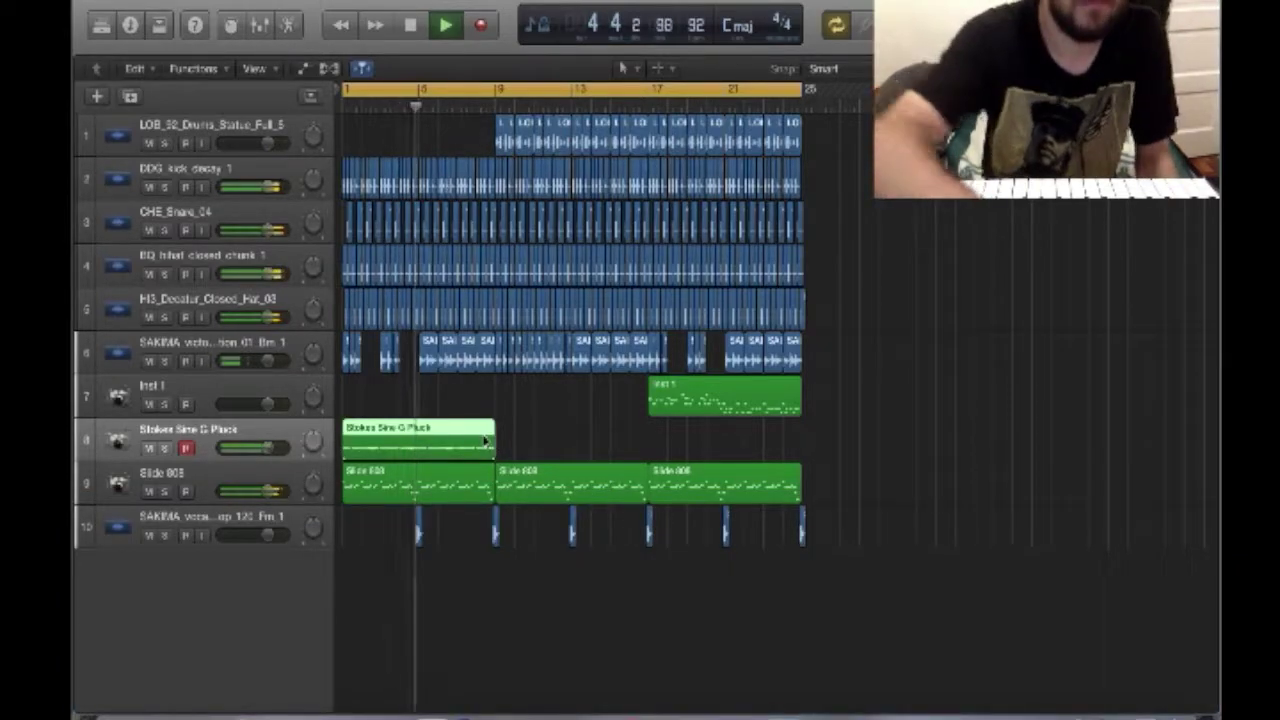
pyautogui.press('super+r')
pyautogui.press('super+r')
pyautogui.click(939, 476)
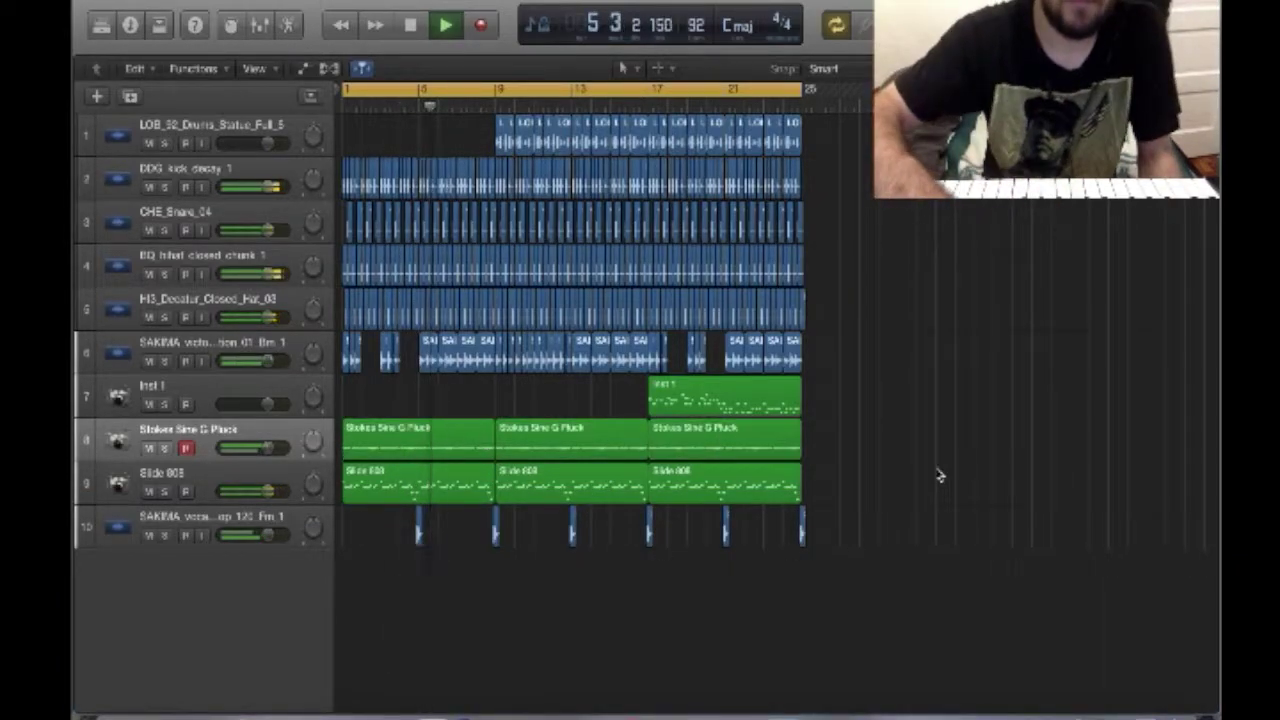
# - Load the GarageBand Celtic Harp into the new track's EXS24 sampler, then close the plug-in window and the mixer
pyautogui.press('x')
pyautogui.click(600, 509)
pyautogui.click(504, 125)
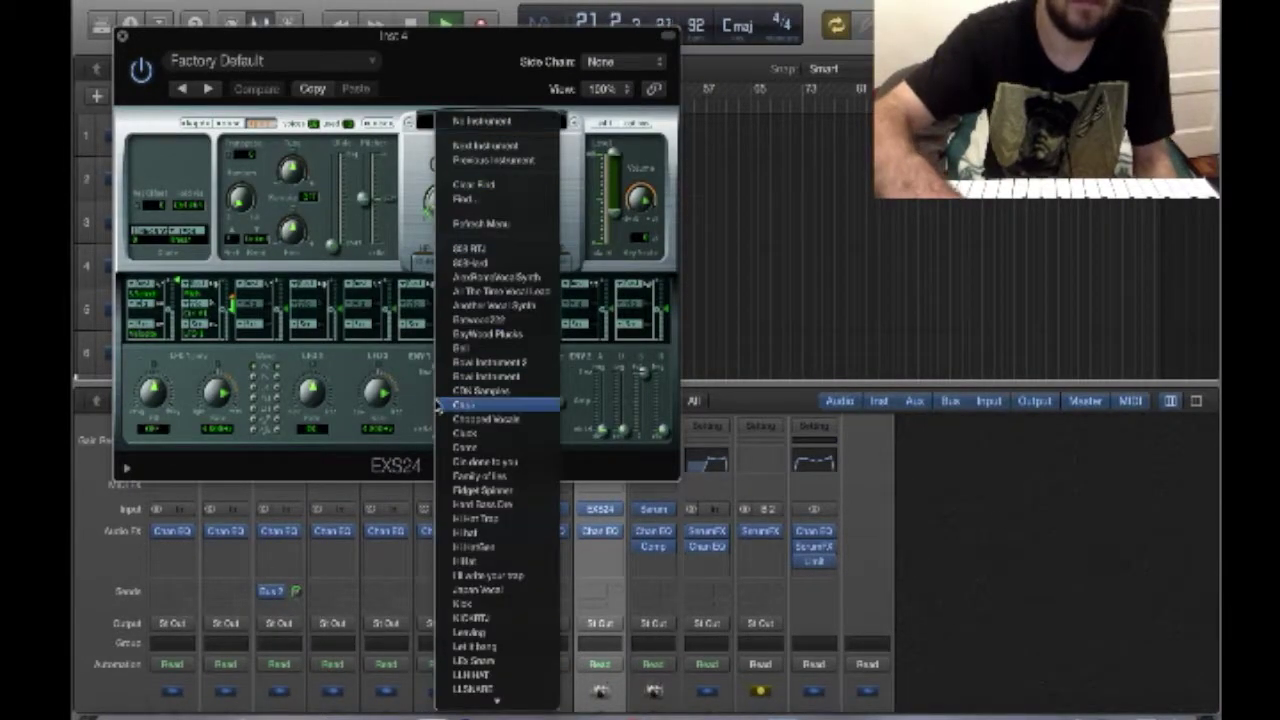
pyautogui.scroll(-10, 437, 404)
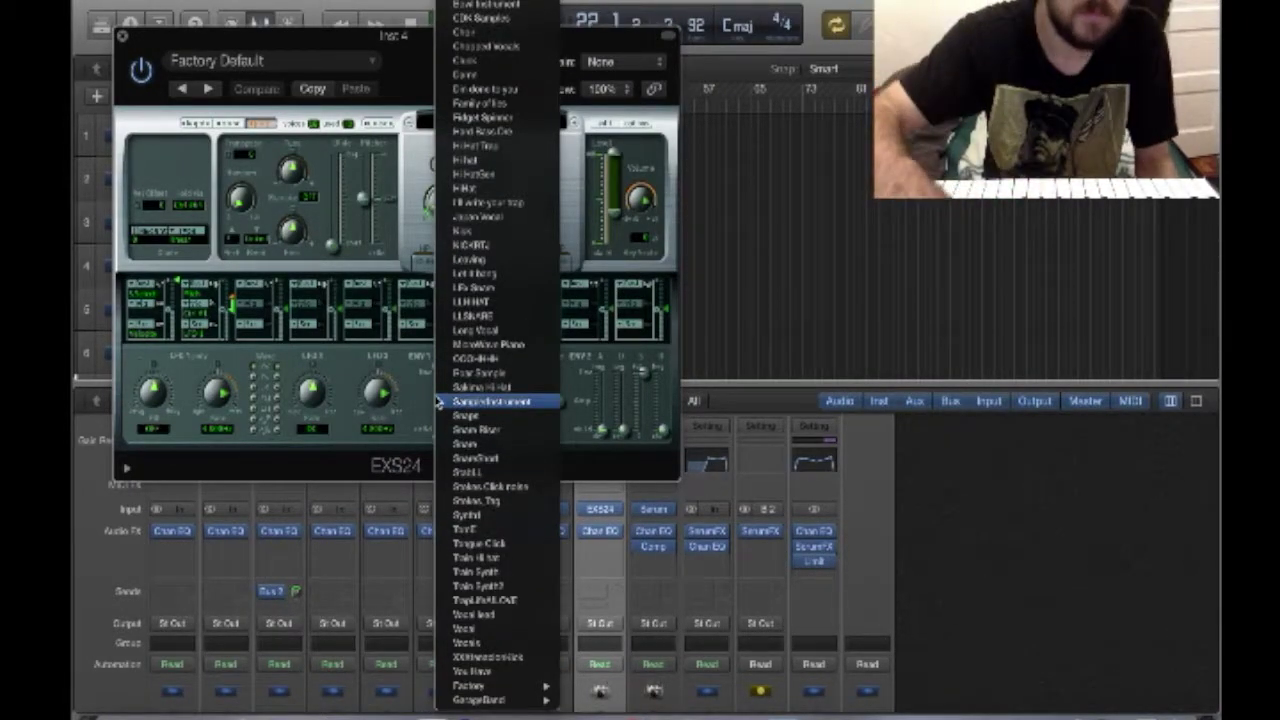
pyautogui.moveTo(520, 703)
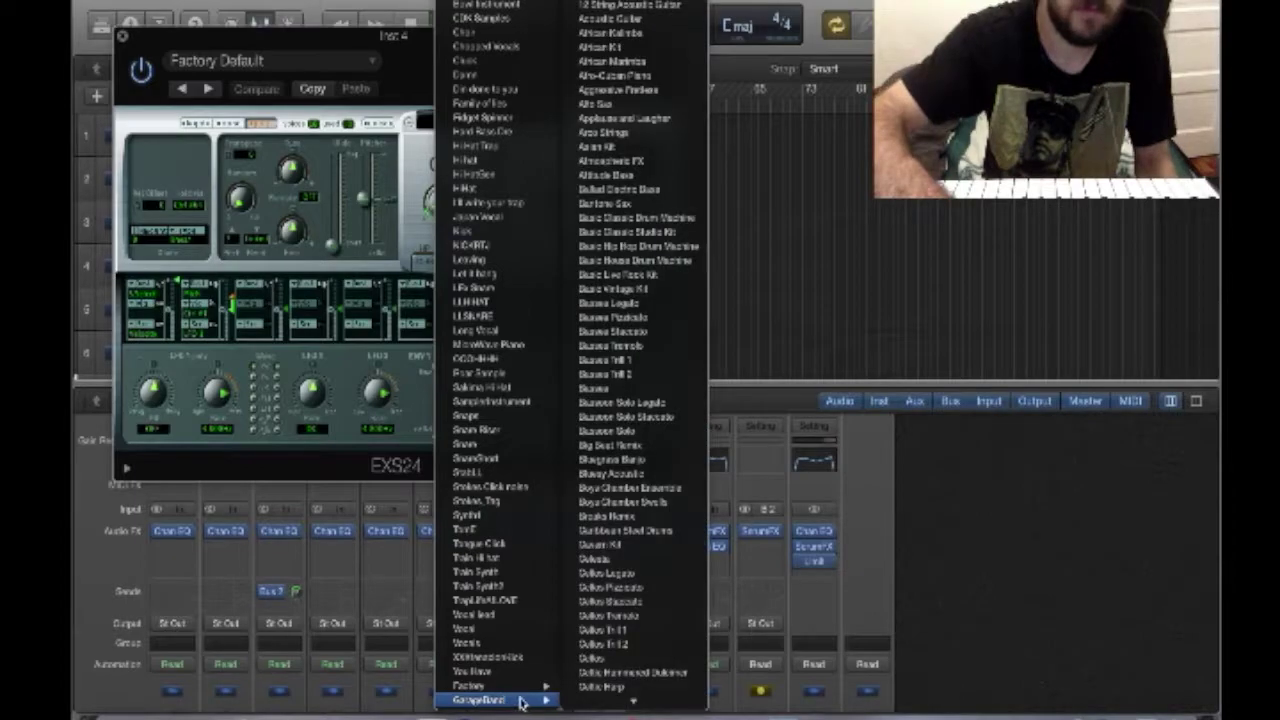
pyautogui.click(622, 687)
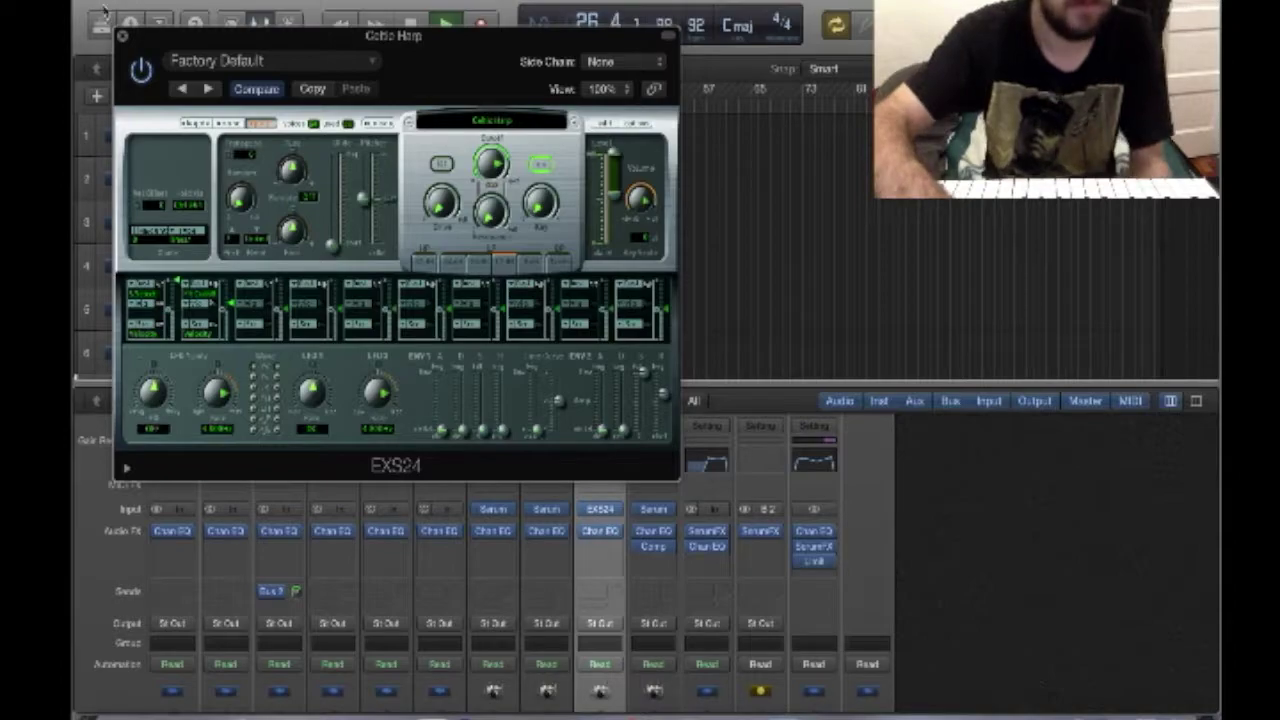
pyautogui.click(122, 38)
pyautogui.press('x')
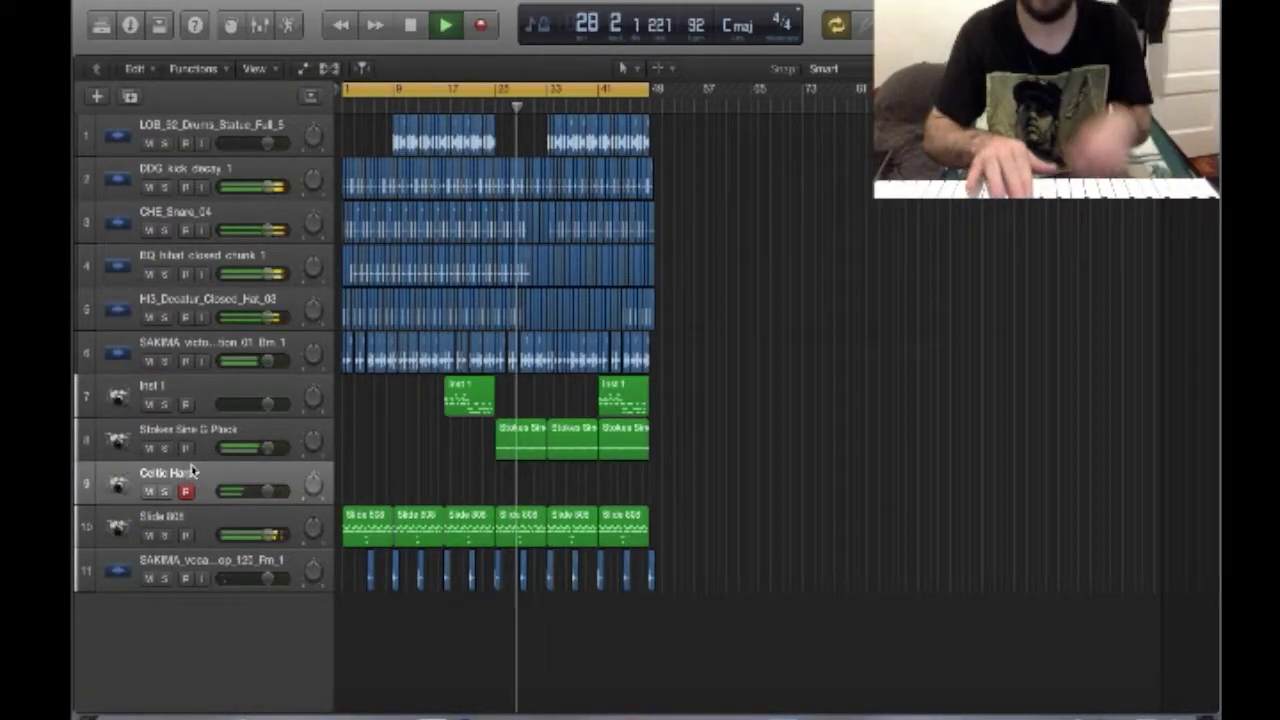
# - Load the GarageBand Bluesy Acoustic instrument in EXS24, audition it against the beat, and switch to Boys Chamber Ensemble
pyautogui.click(285, 26)
pyautogui.click(259, 27)
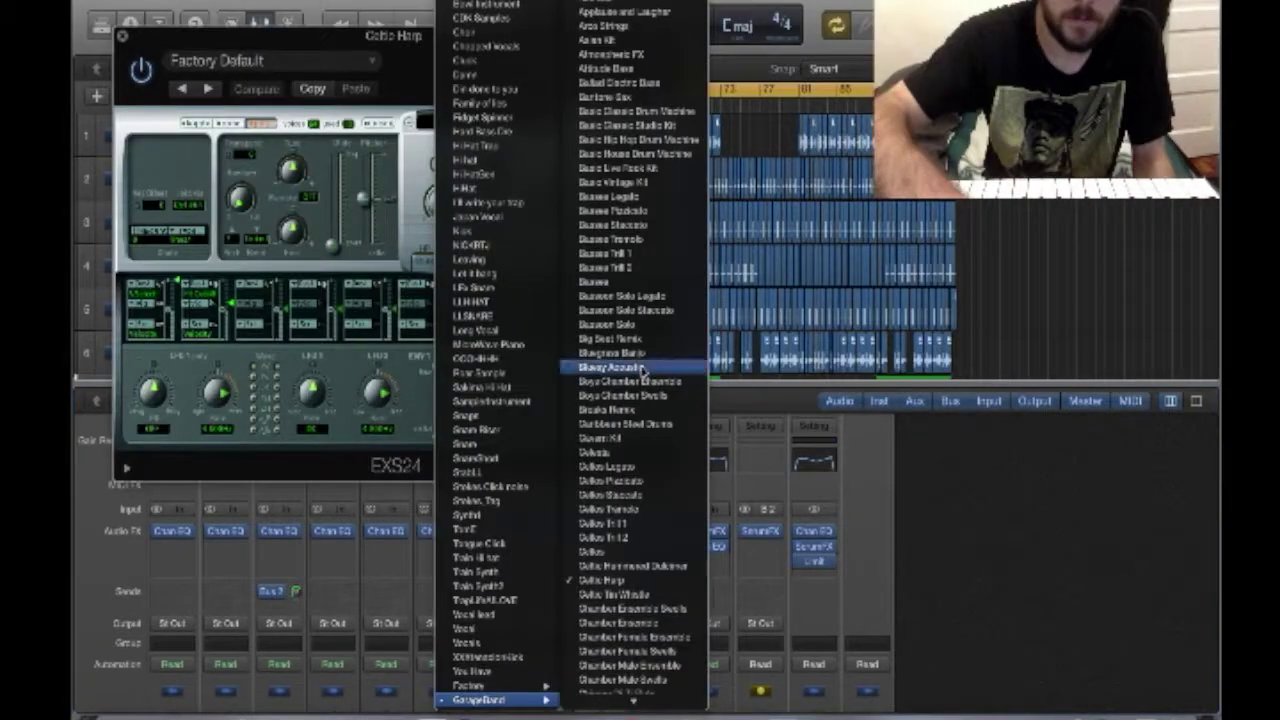
pyautogui.click(643, 370)
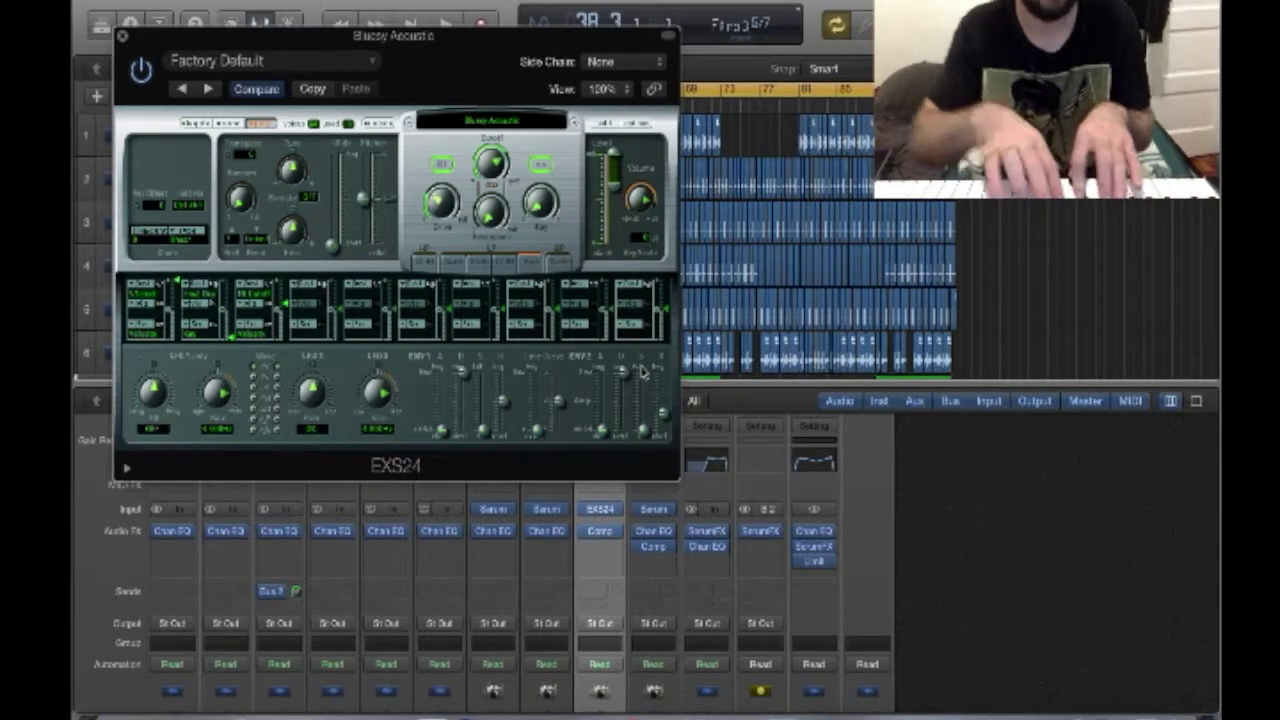
pyautogui.press('space')
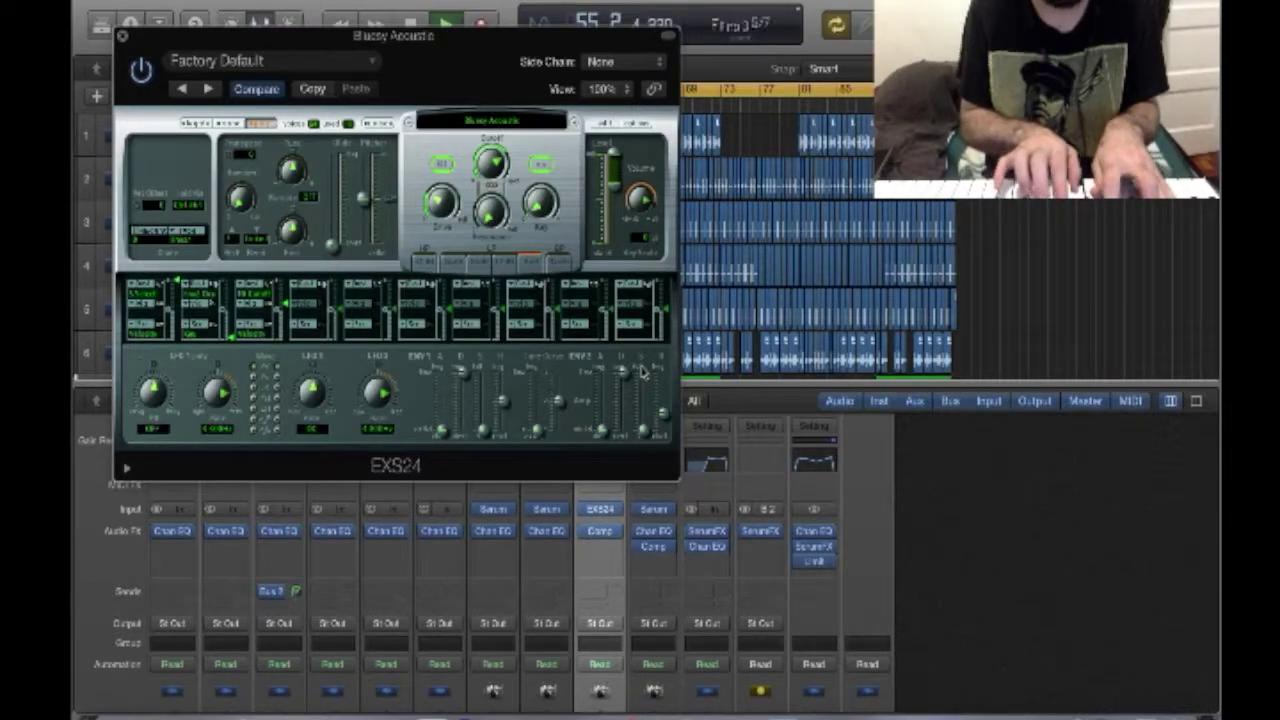
pyautogui.press('space')
pyautogui.click(576, 121)
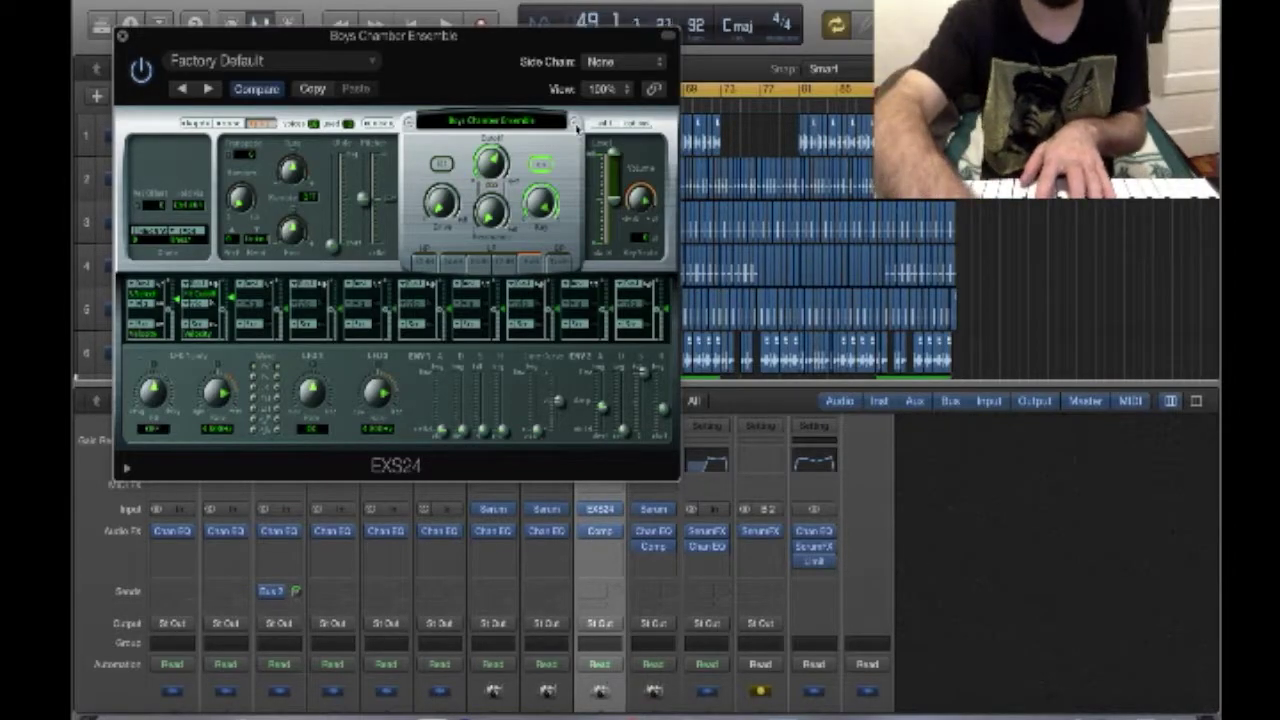
pyautogui.press('space')
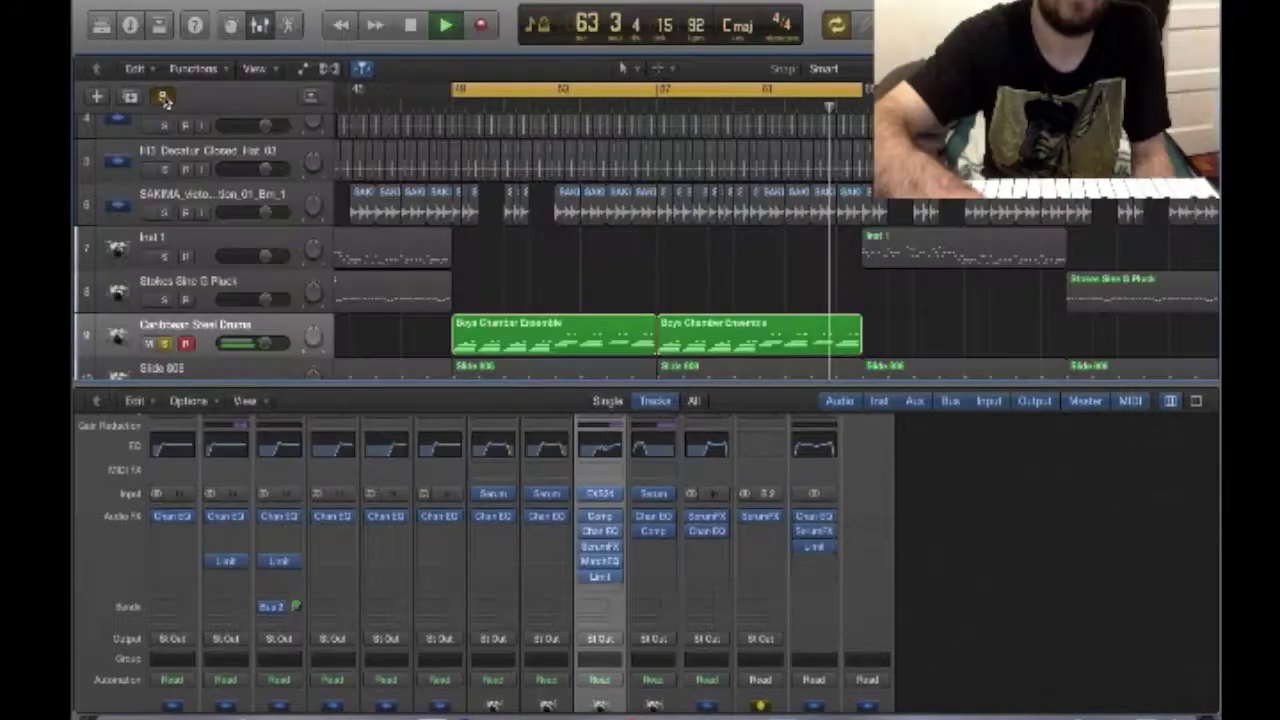
# - Turn off the Caribbean Steel Drums track's solo and close the mixer
pyautogui.click(163, 96)
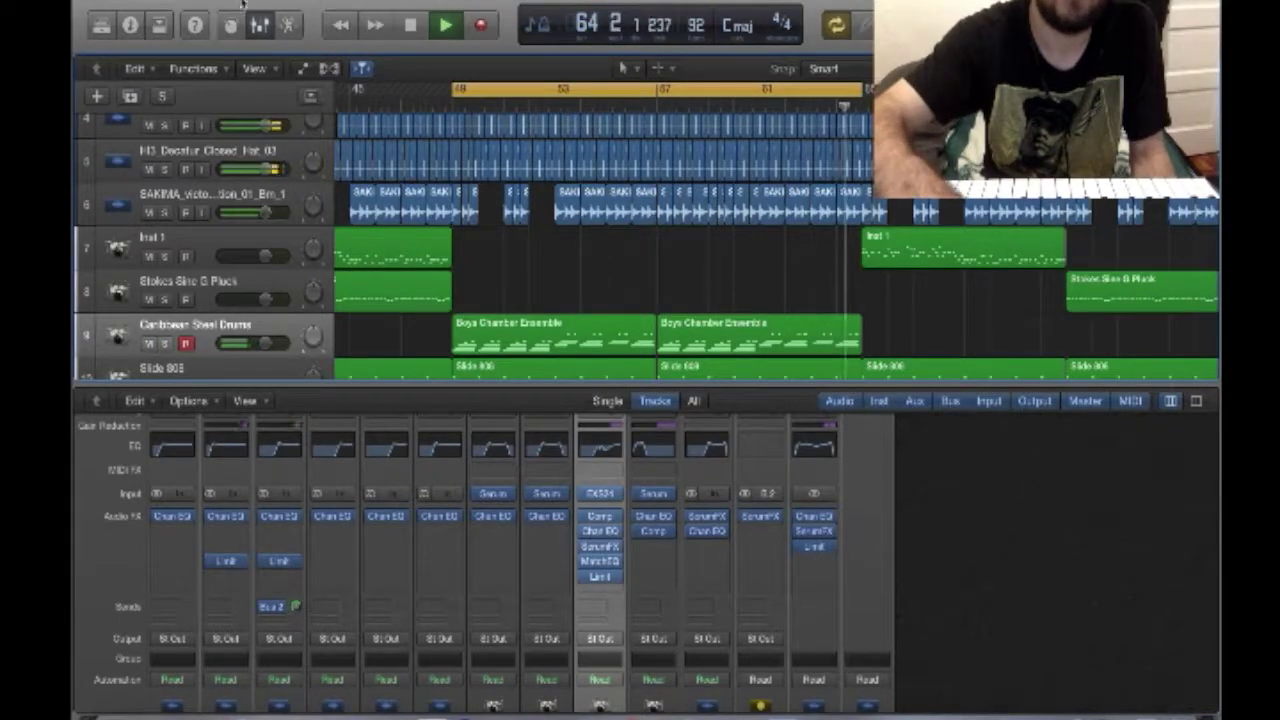
pyautogui.click(257, 27)
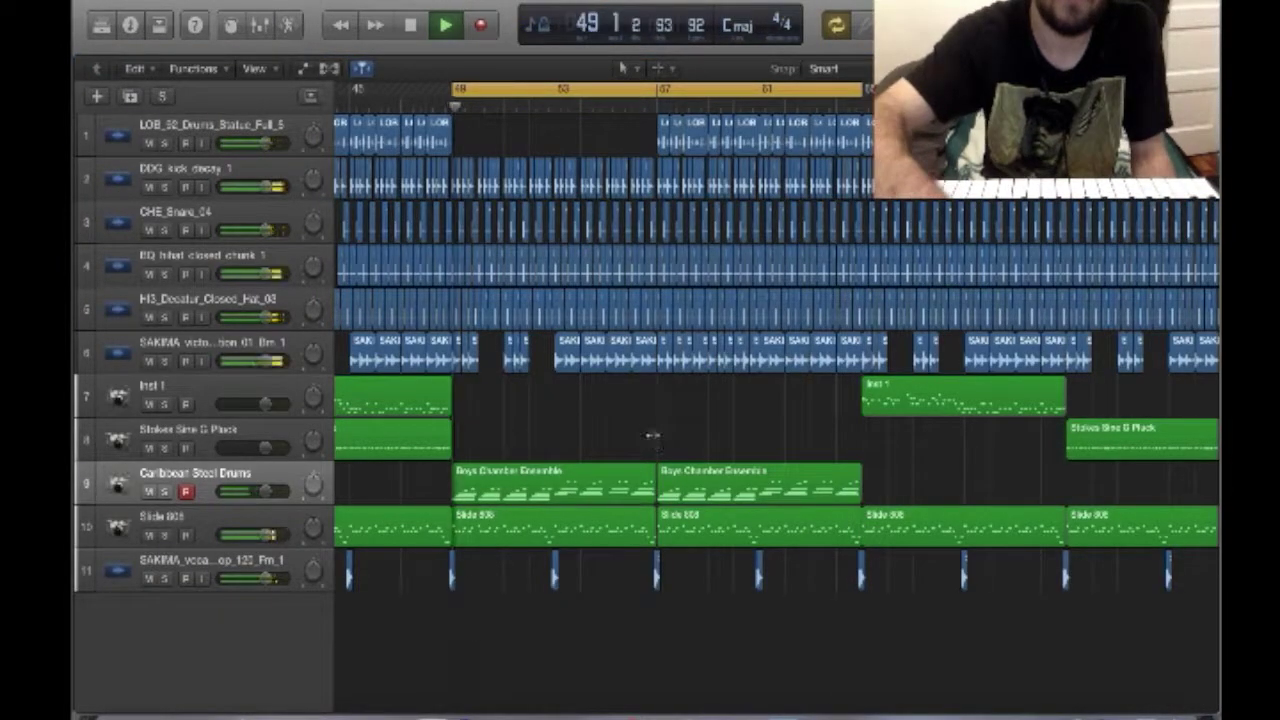
pyautogui.press('super+Left')
pyautogui.press('super+Left')
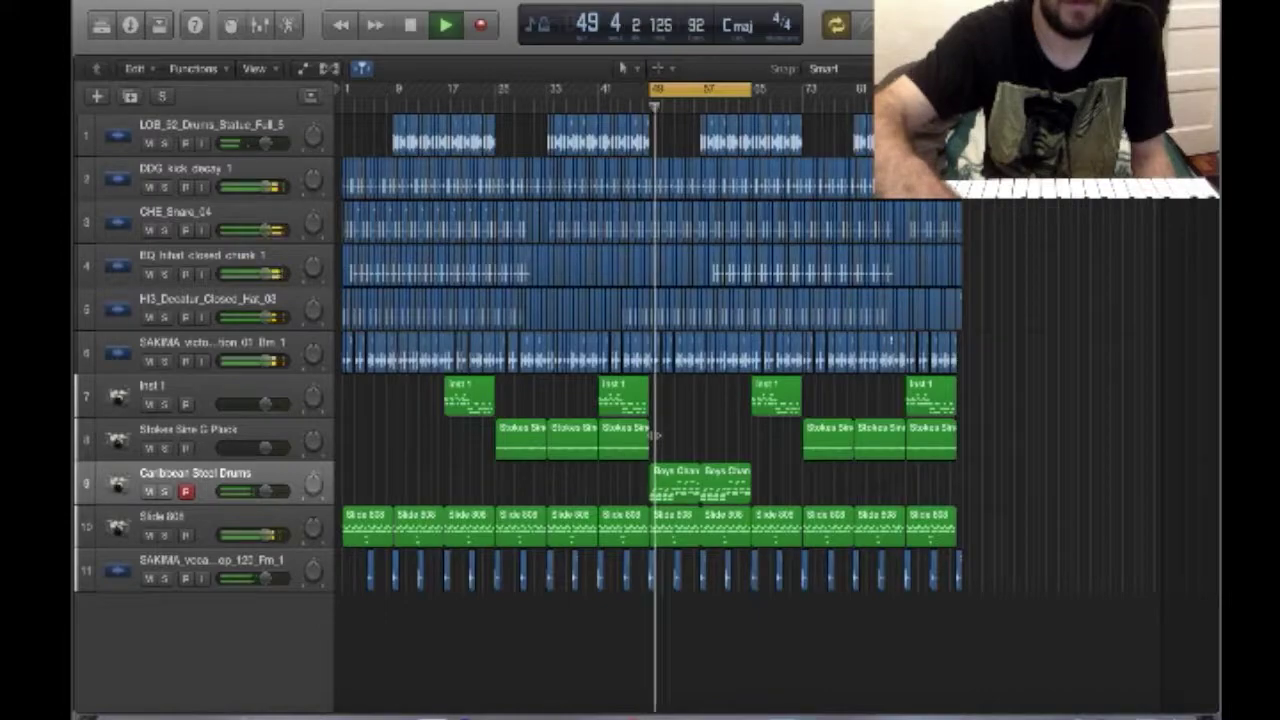
# - Set the Limiter gain on the Caribbean Steel Drums channel to +8.0 dB, then close the plug-in window and the mixer
pyautogui.click(259, 24)
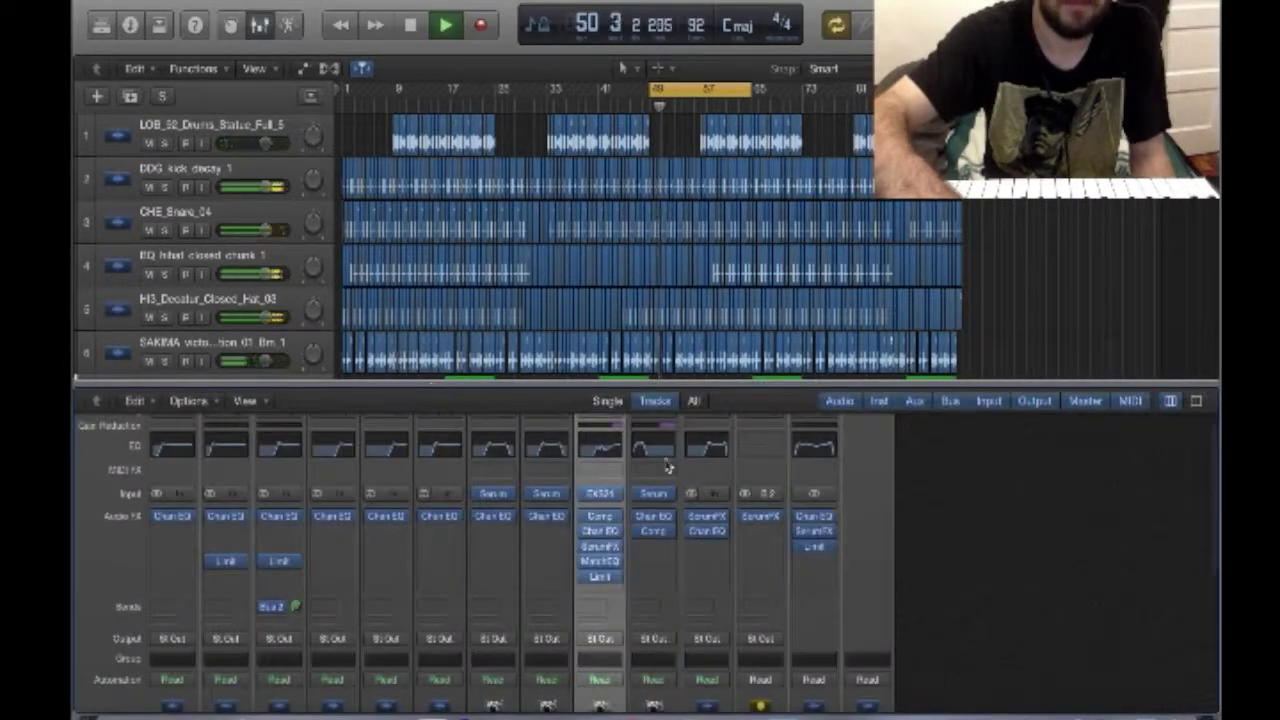
pyautogui.click(600, 576)
pyautogui.moveTo(408, 196); pyautogui.dragTo(400, 145)
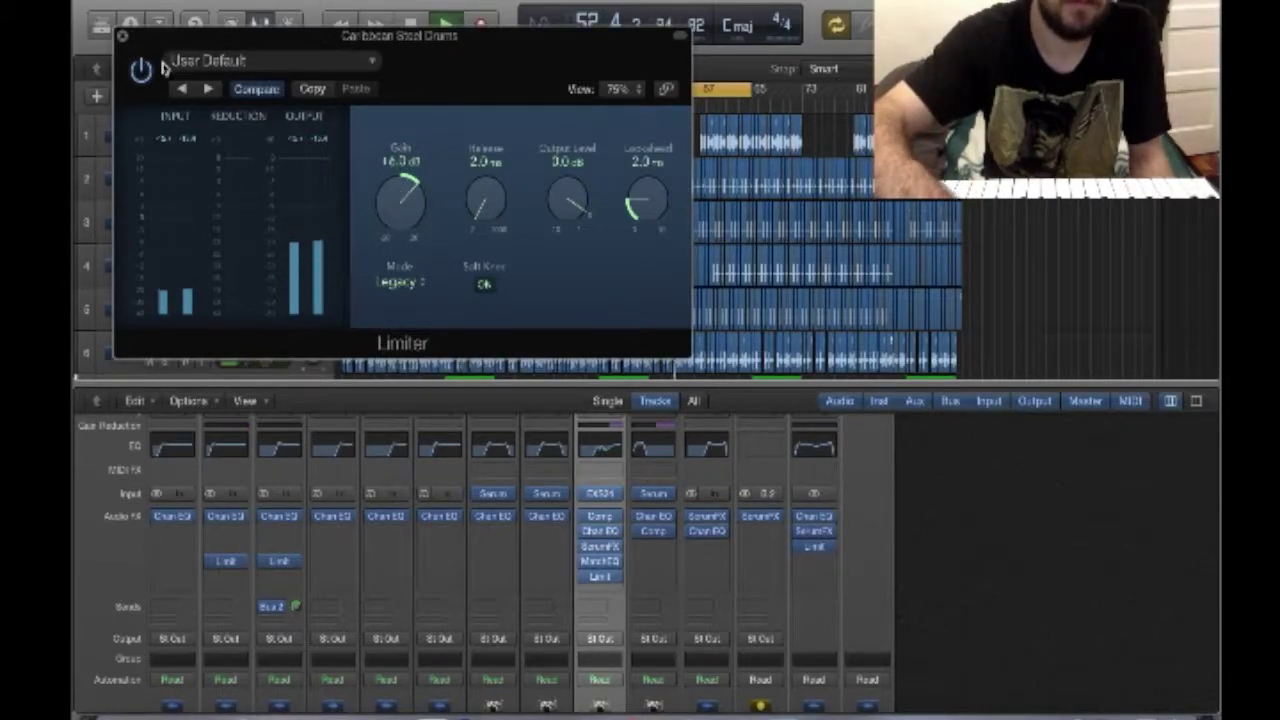
pyautogui.moveTo(410, 206); pyautogui.dragTo(408, 198)
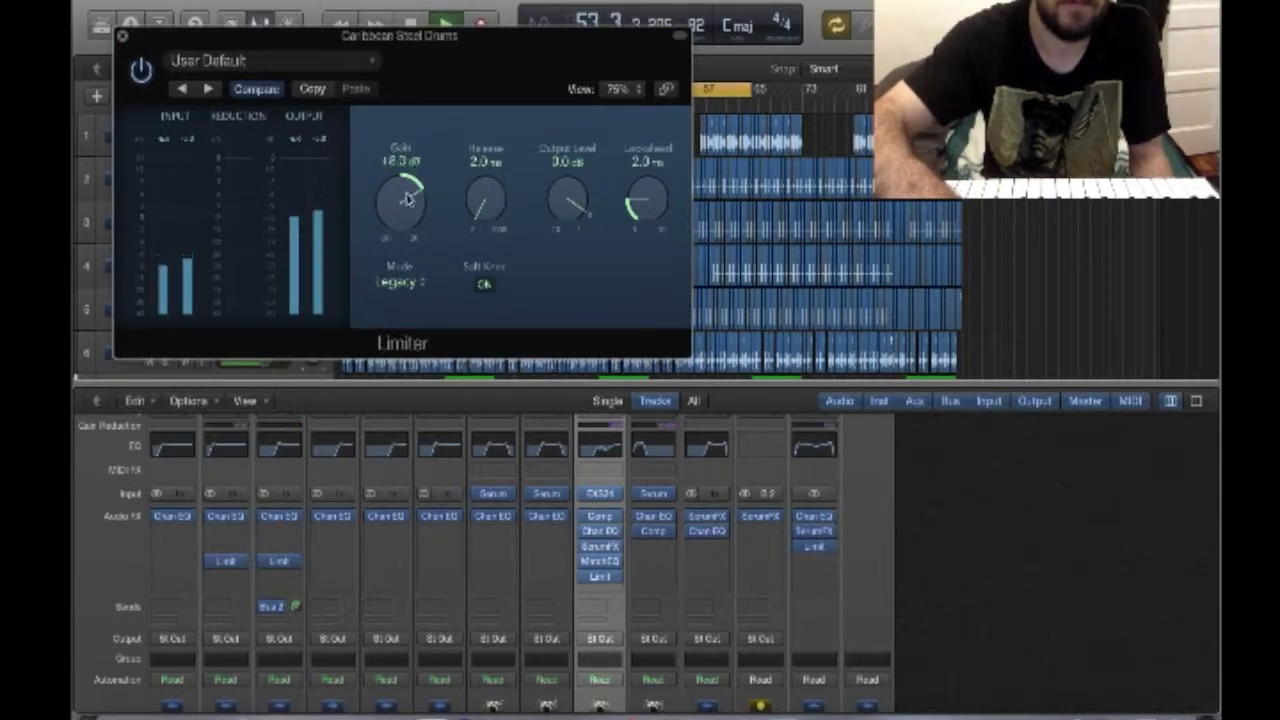
pyautogui.click(122, 36)
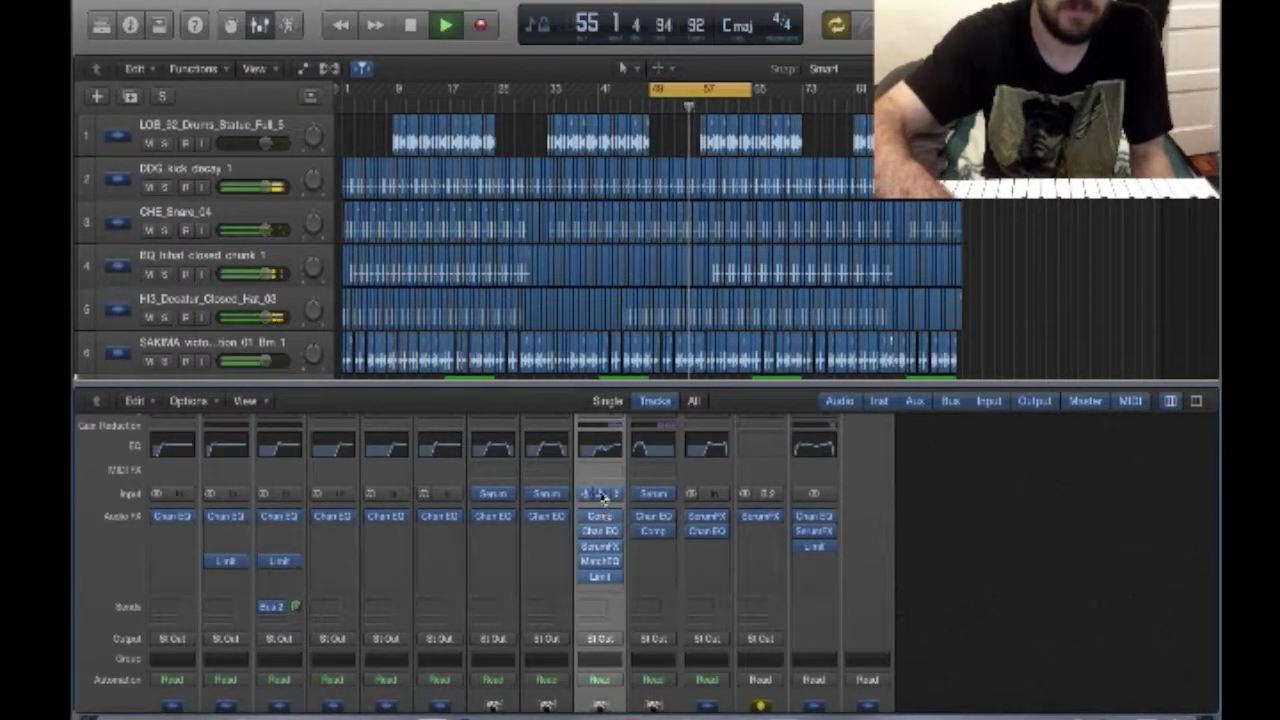
pyautogui.click(259, 24)
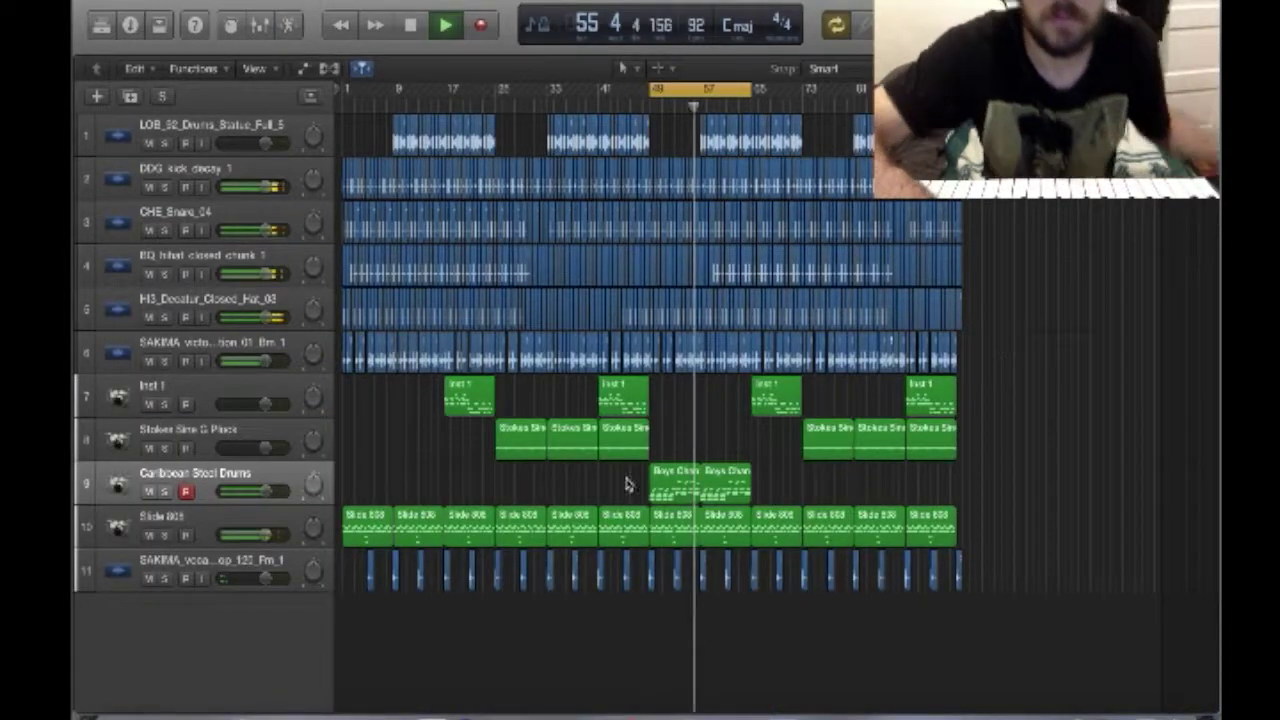
# - Enable the Phaser in the Caribbean Steel Drums channel's SerumFX, then close the plug-in window and the mixer
pyautogui.click(259, 24)
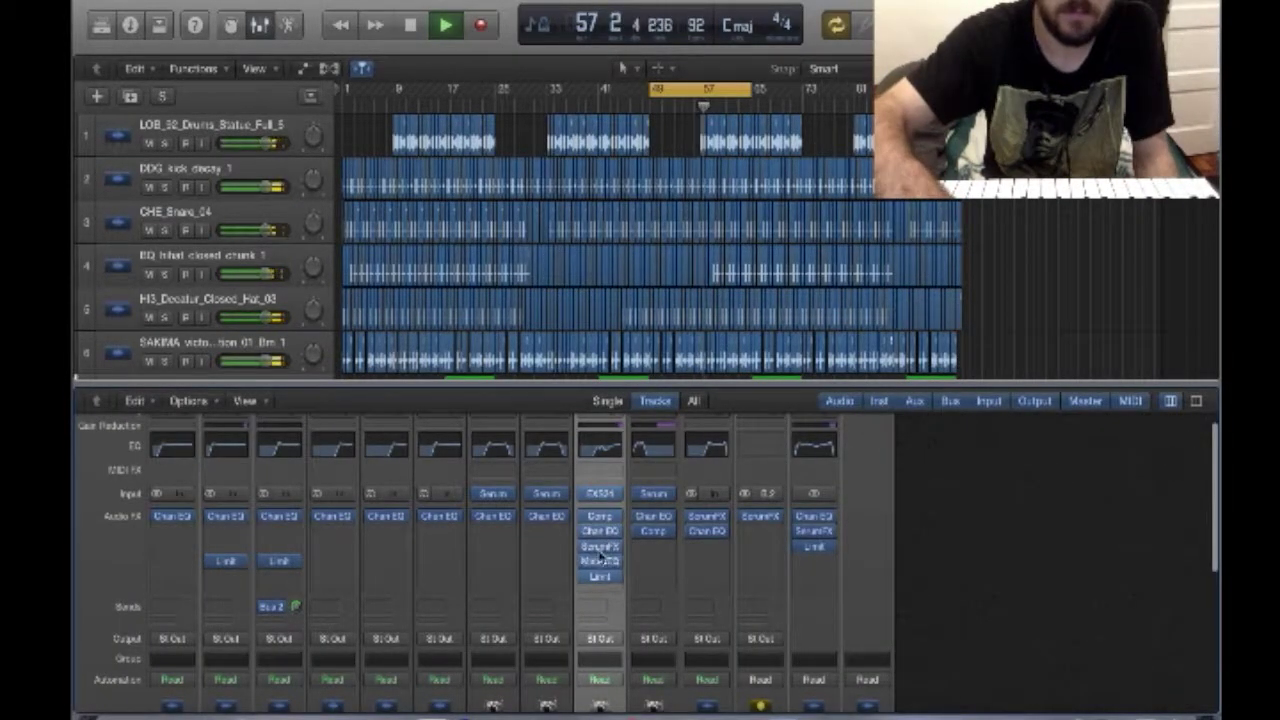
pyautogui.click(600, 547)
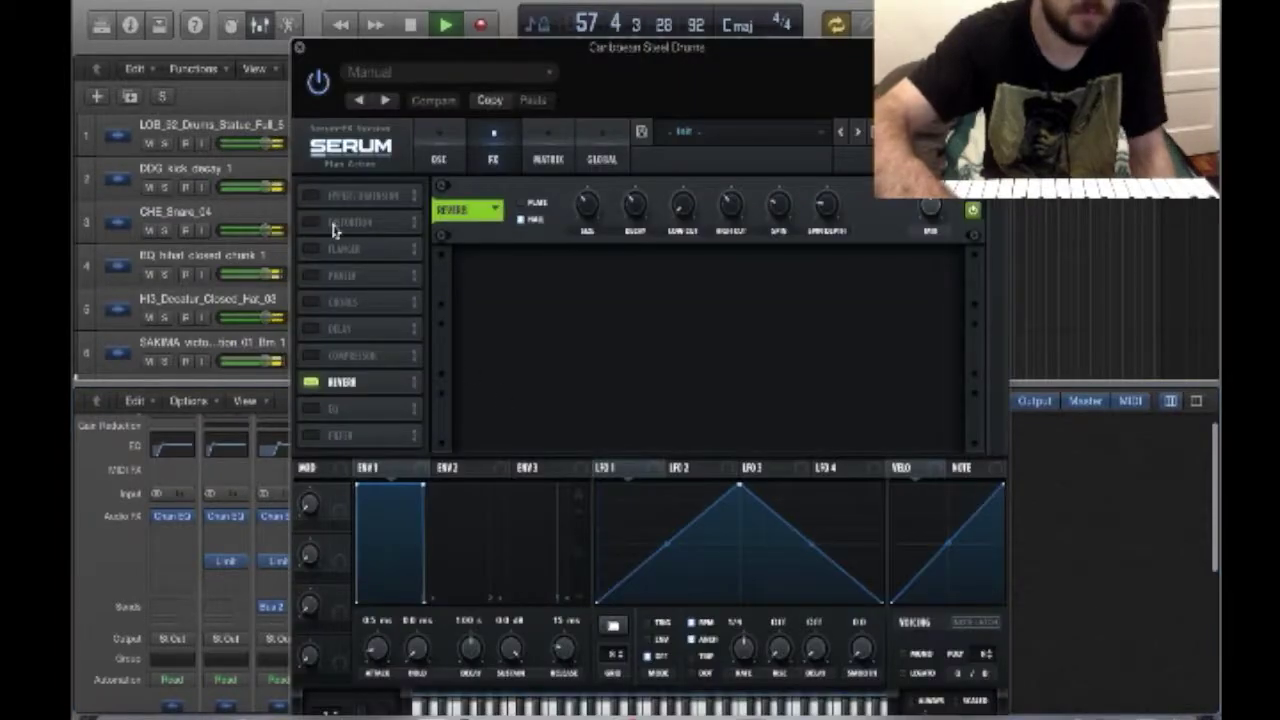
pyautogui.click(311, 276)
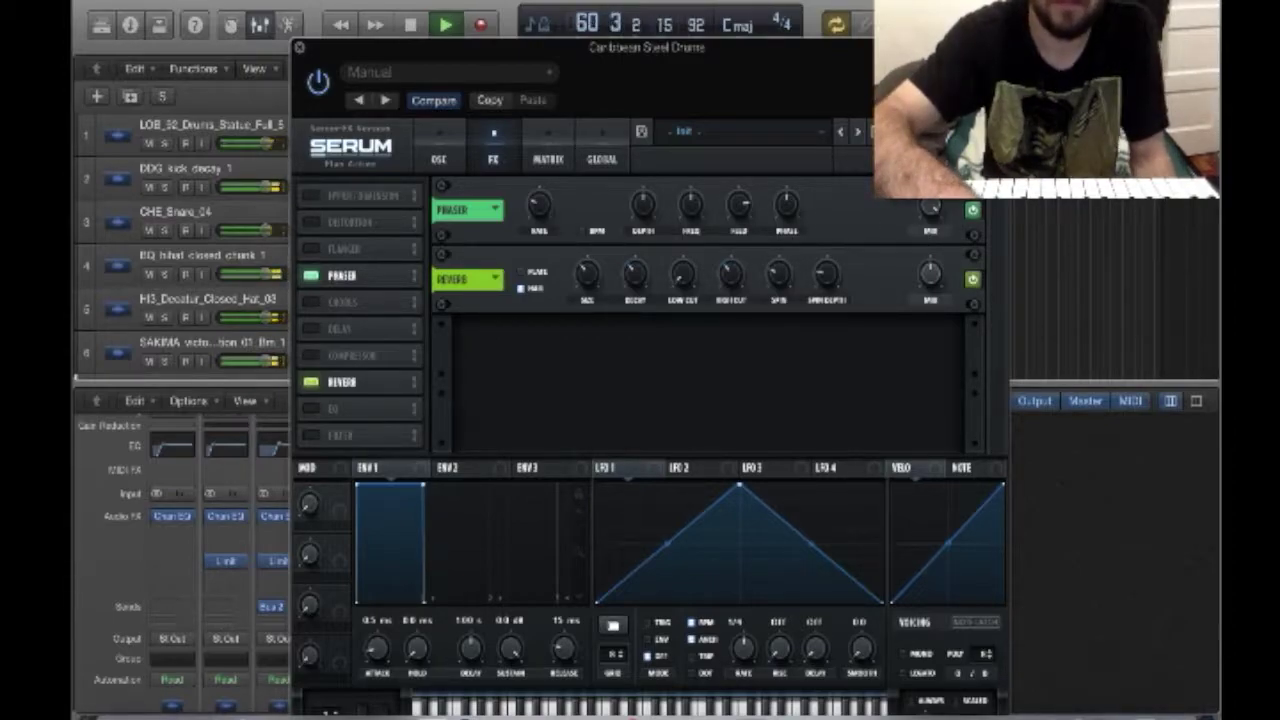
pyautogui.click(300, 48)
pyautogui.click(259, 24)
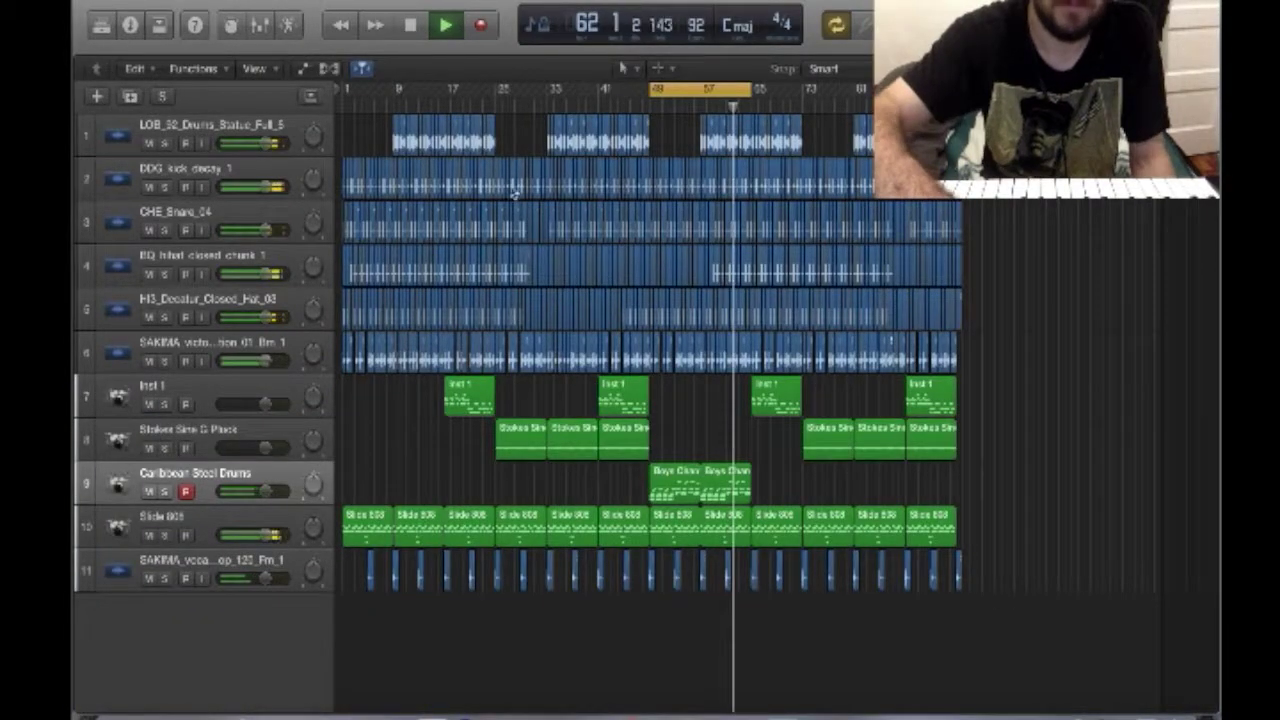
# - Reopen SerumFX on the Caribbean Steel Drums channel and enable the Delay
pyautogui.click(259, 24)
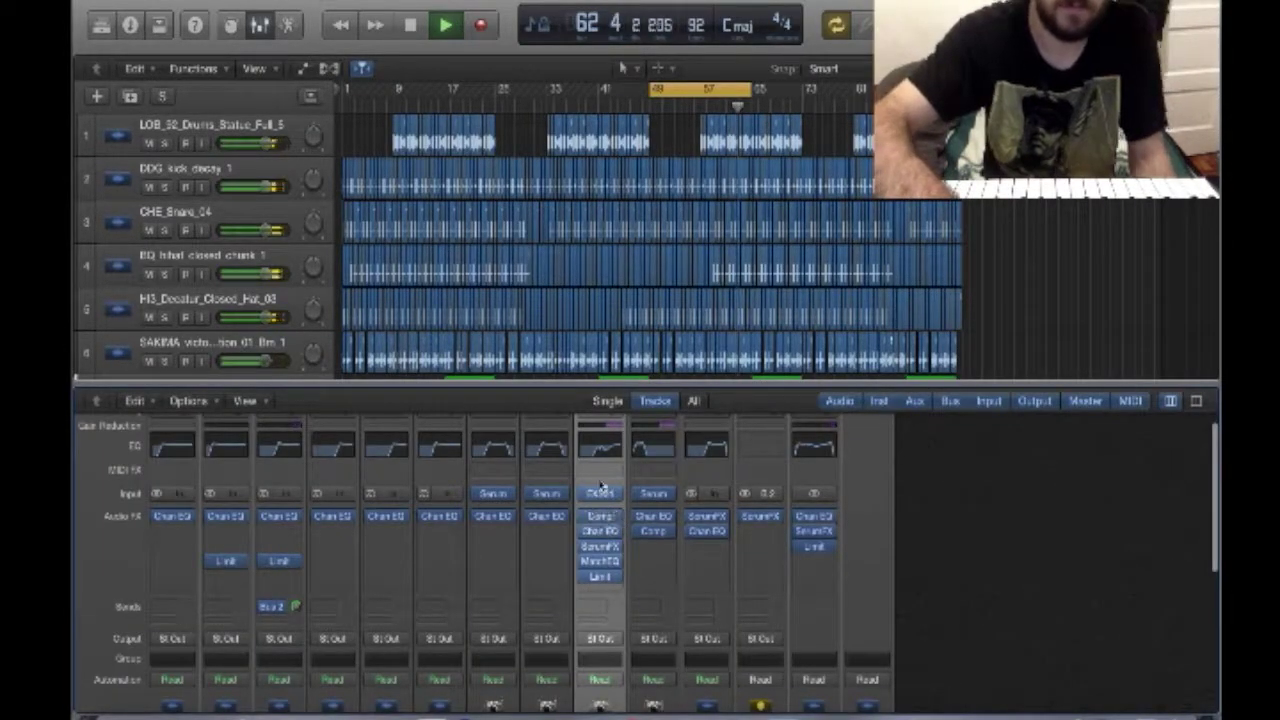
pyautogui.click(599, 548)
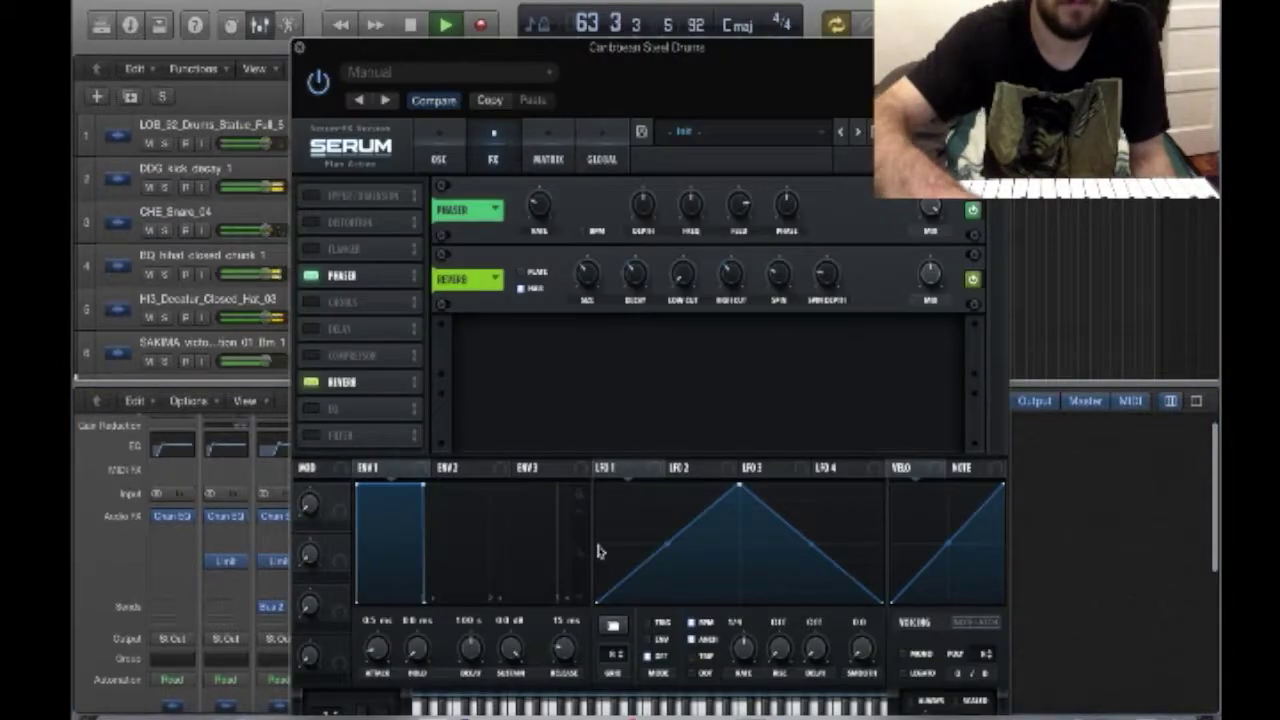
pyautogui.click(312, 329)
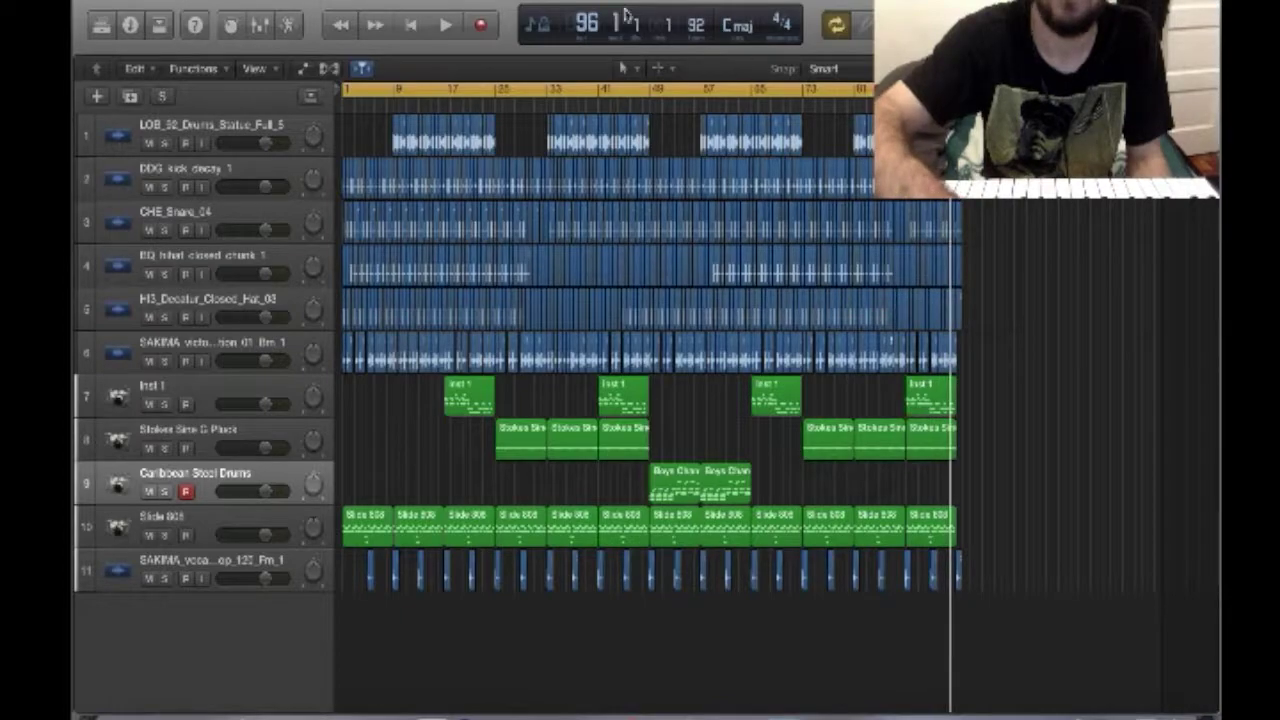
# - Switch the transport display to show beats and time, and return the playhead to bar 1
pyautogui.click(537, 22)
pyautogui.click(575, 70)
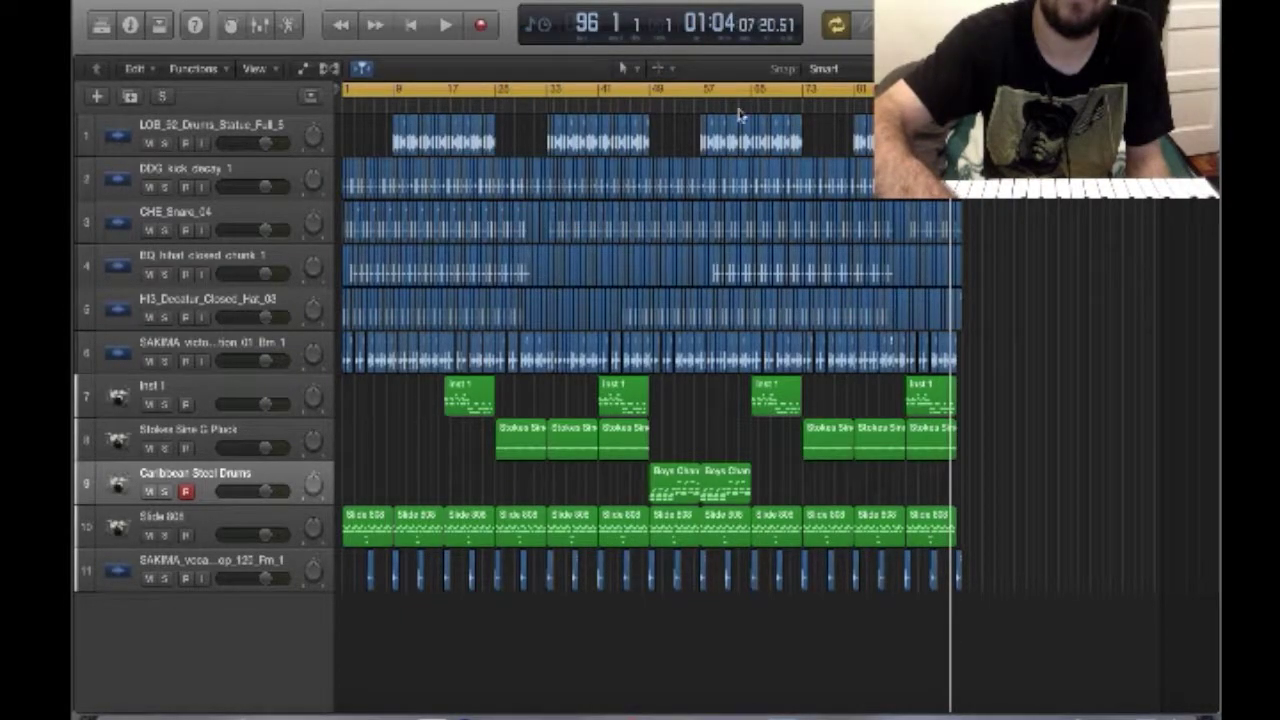
pyautogui.click(405, 26)
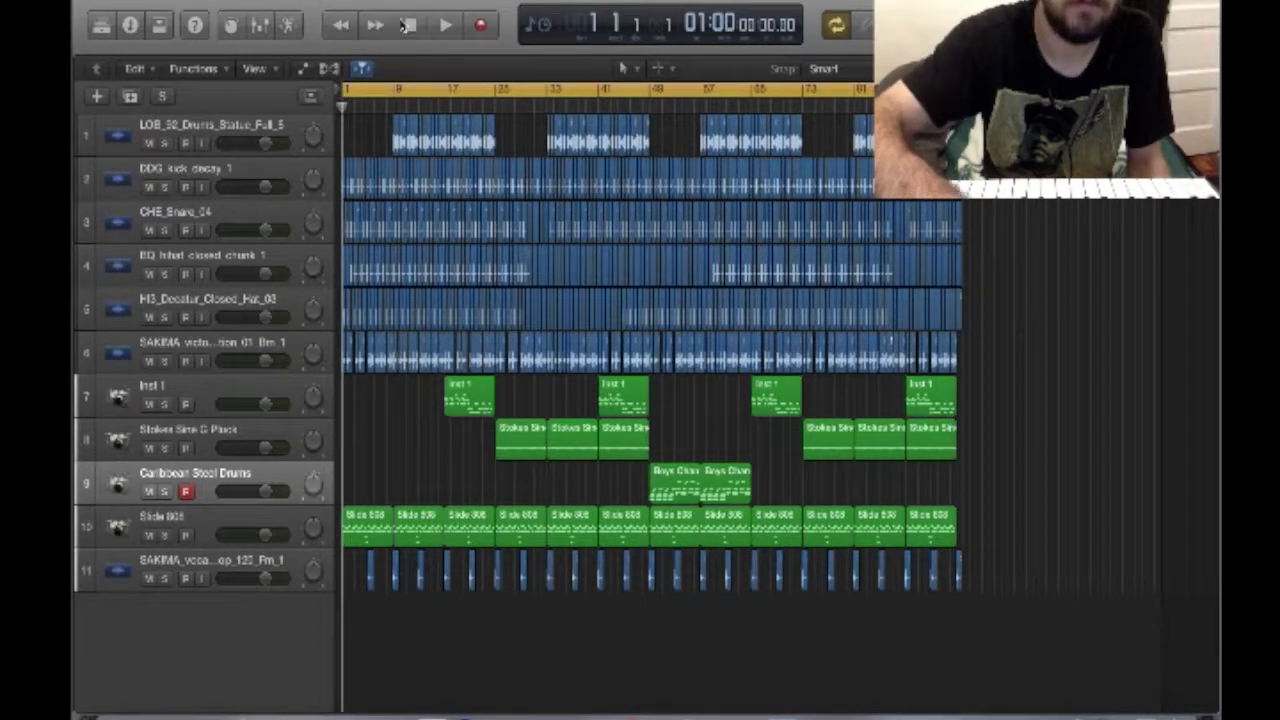